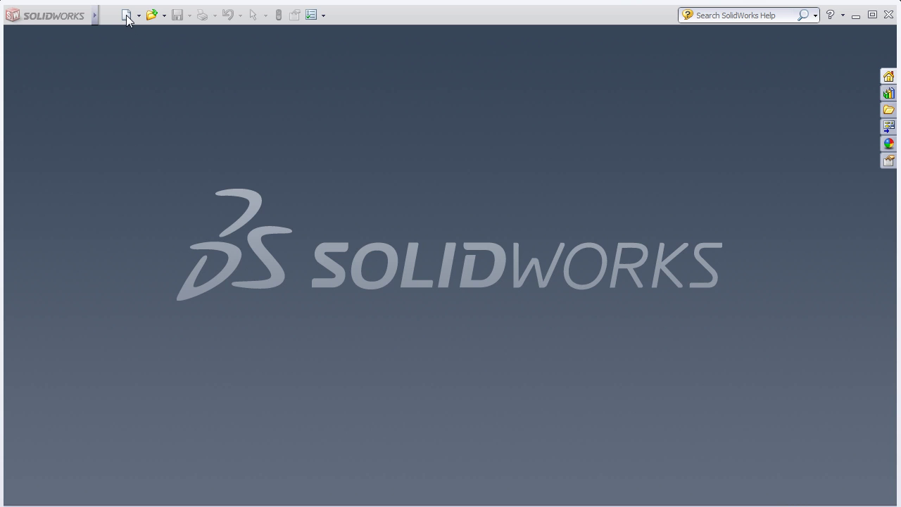
Create a new part document and start an empty sketch on the Top Plane
click(127, 16)
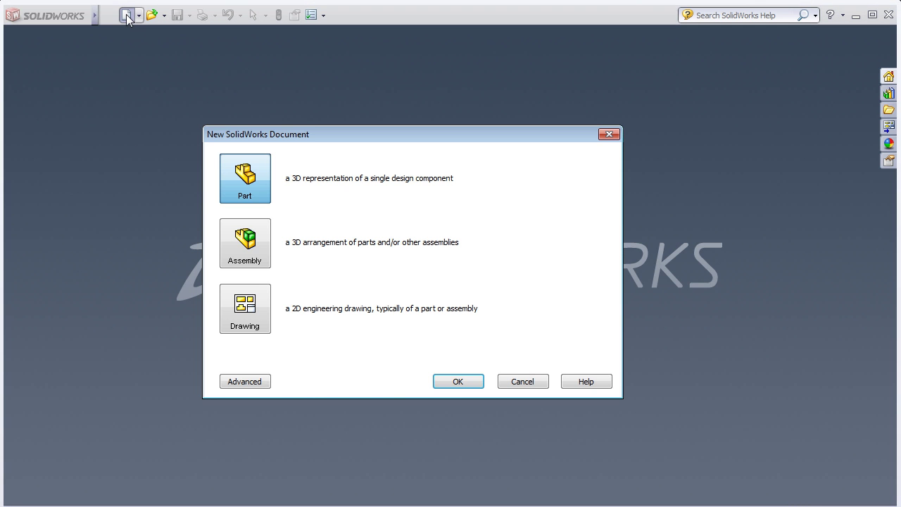
click(458, 382)
click(23, 45)
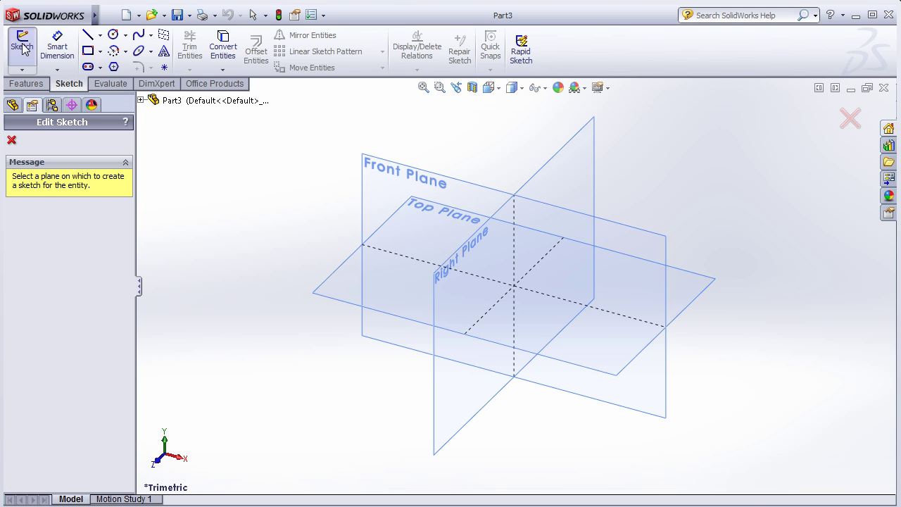
click(407, 318)
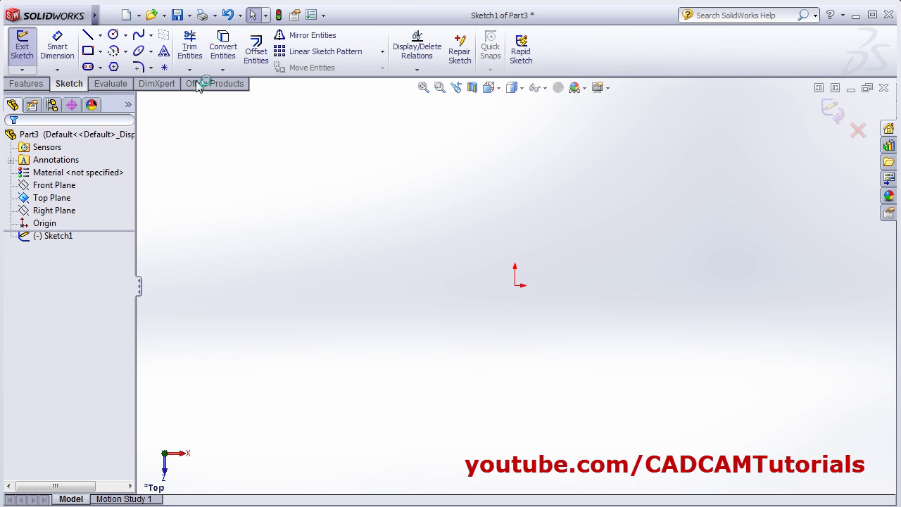
Draw two long vertical lines, one on the left and one on the right
click(192, 71)
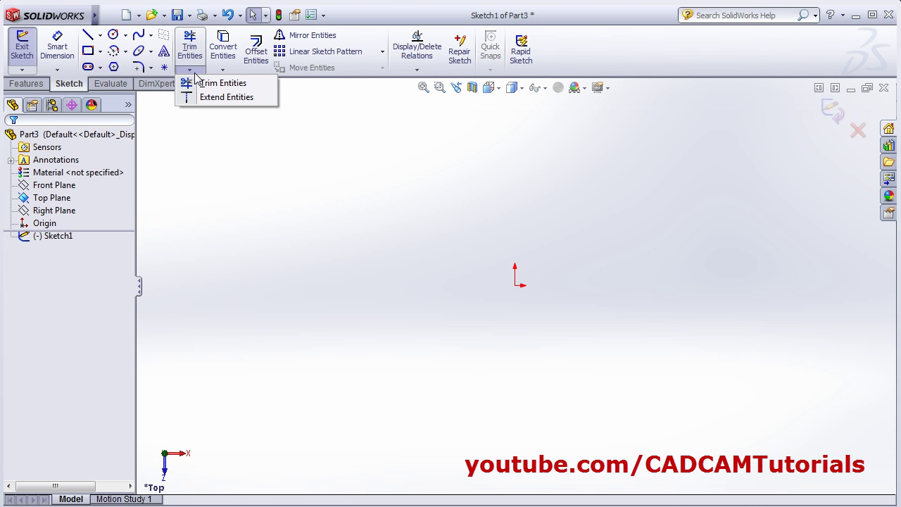
click(166, 153)
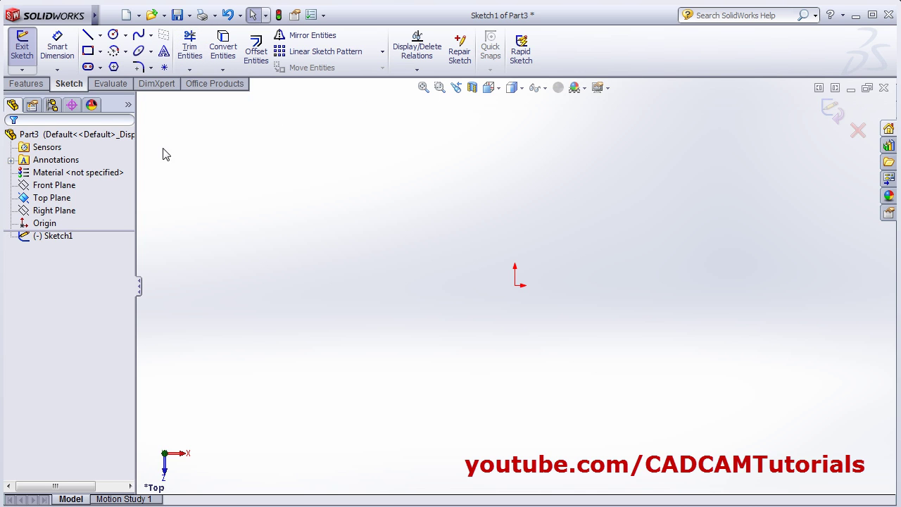
click(89, 39)
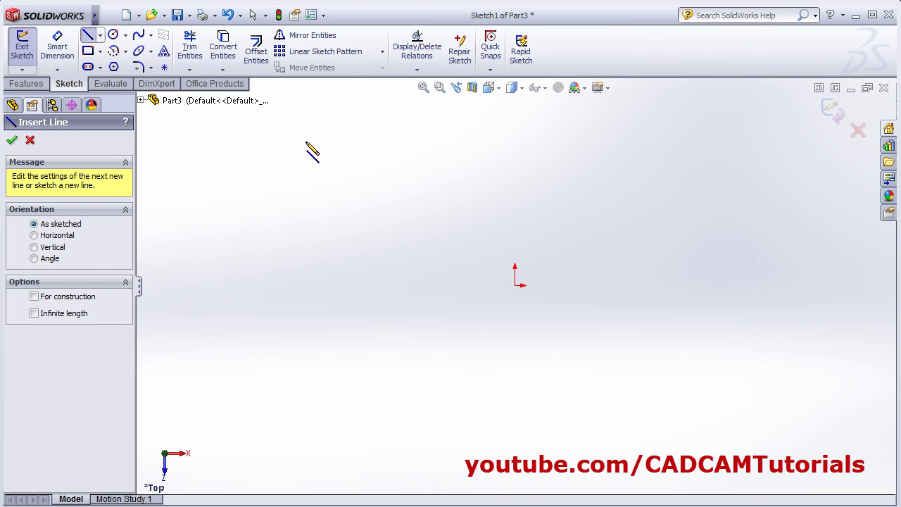
click(306, 142)
click(306, 436)
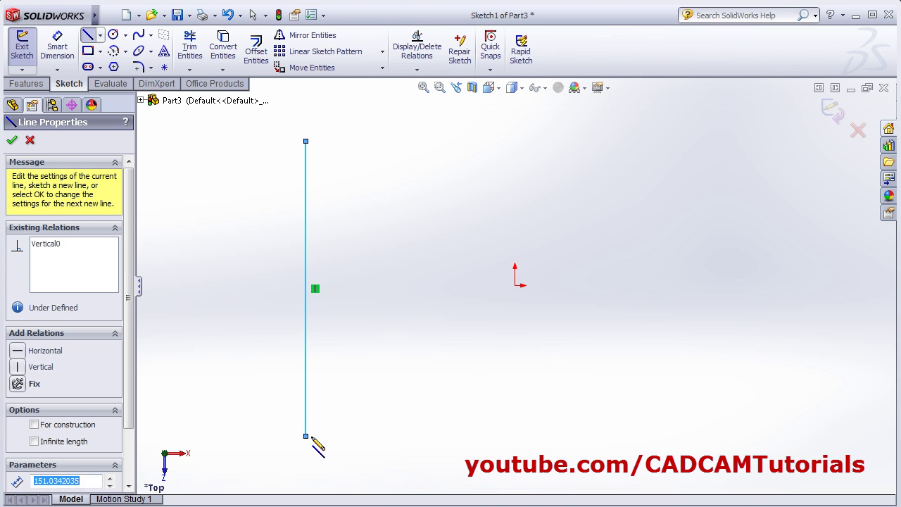
right_click(423, 134)
click(462, 141)
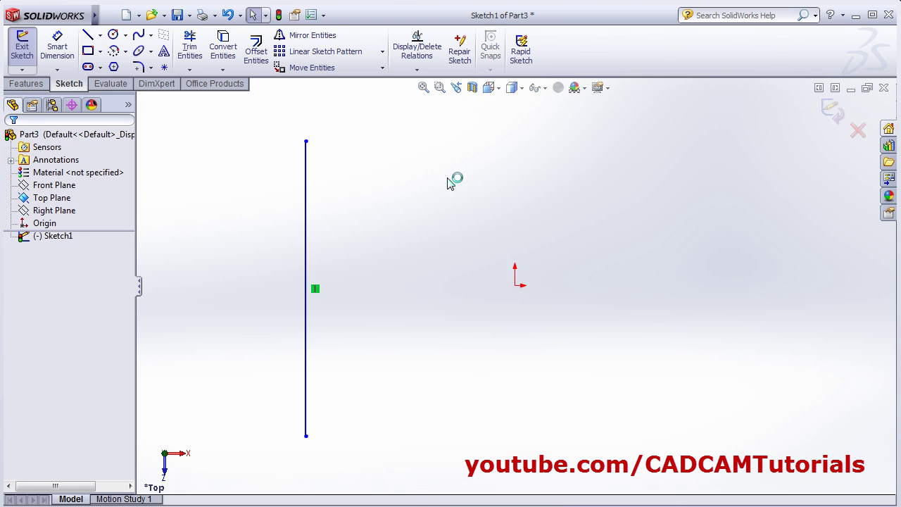
right_click(451, 181)
click(486, 112)
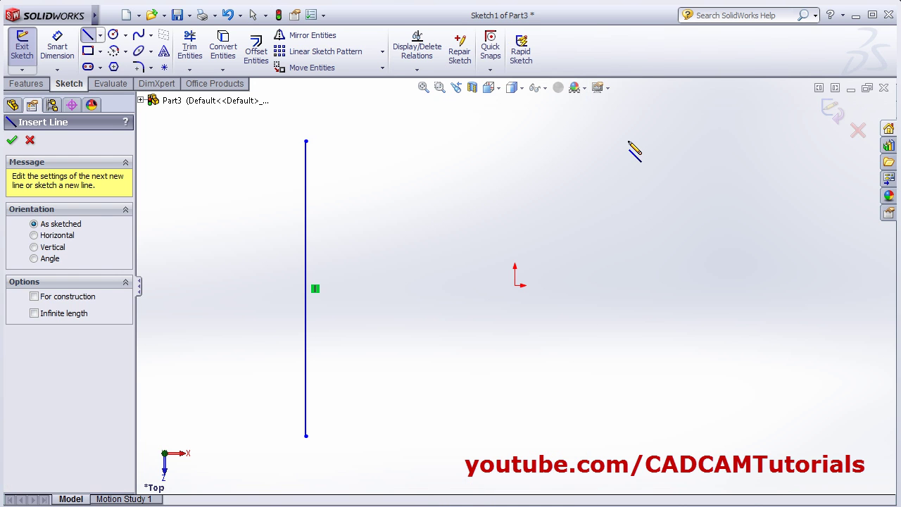
click(624, 138)
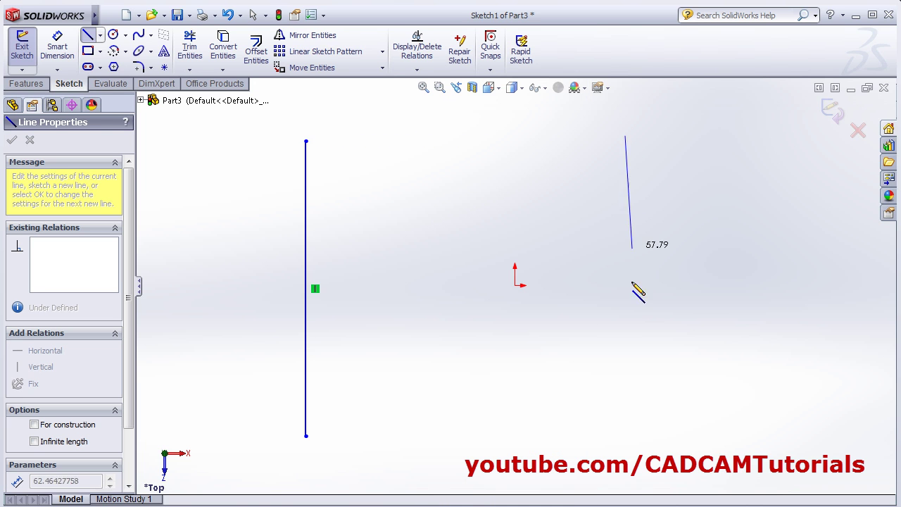
click(620, 447)
right_click(537, 285)
click(556, 84)
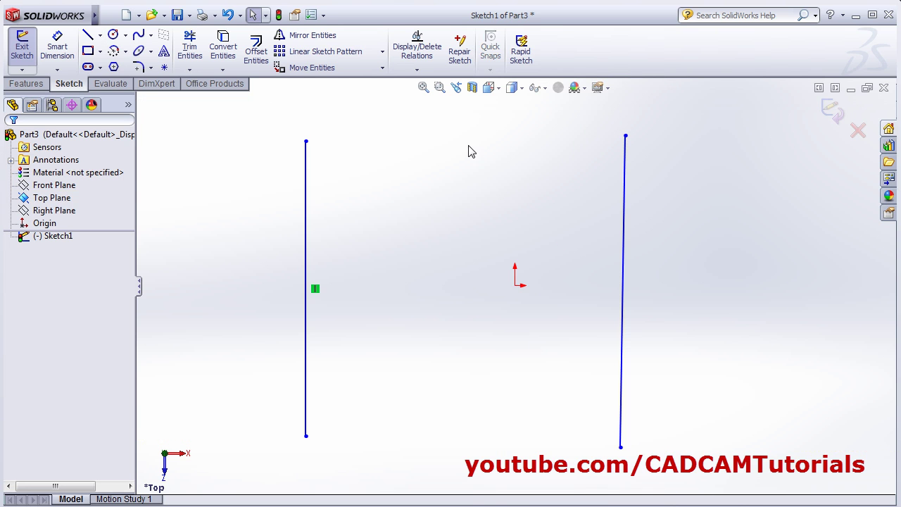
Draw a horizontal line between the verticals near the top and a short horizontal line further left
right_click(471, 151)
click(485, 115)
click(375, 197)
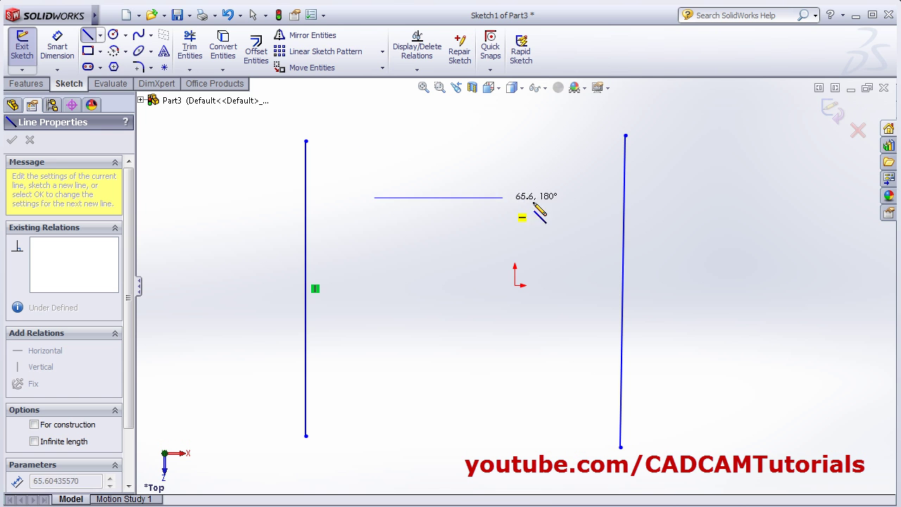
click(547, 198)
right_click(572, 236)
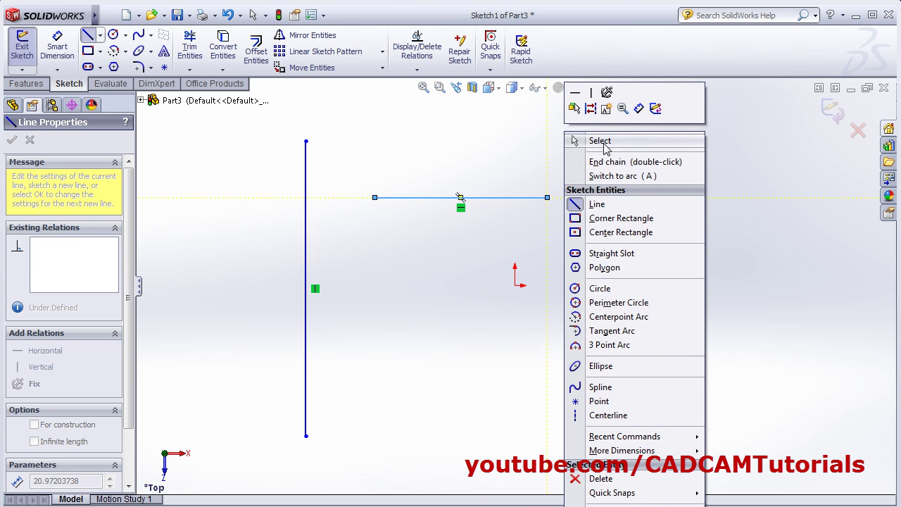
click(602, 142)
right_click(478, 242)
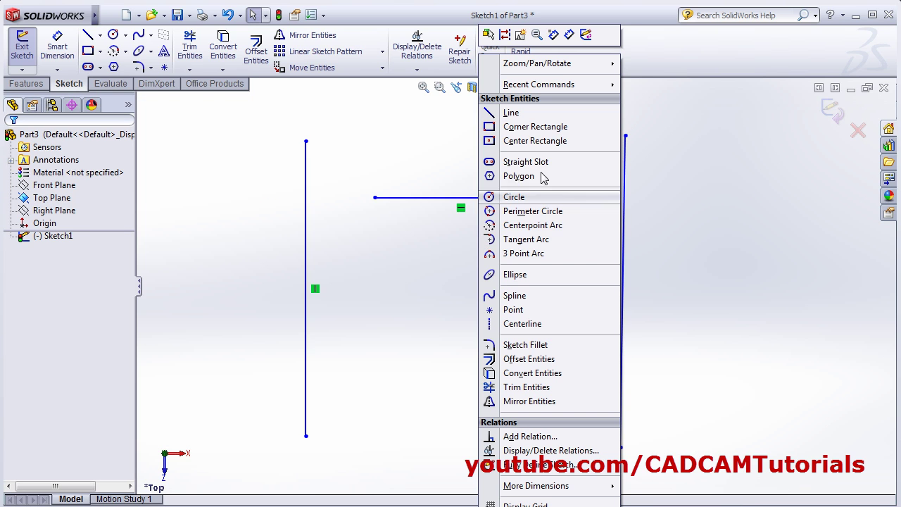
click(493, 115)
click(184, 301)
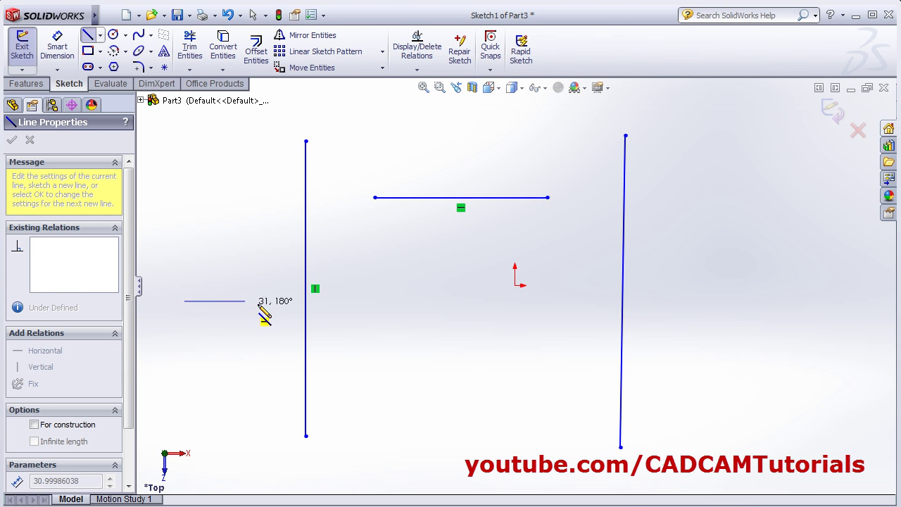
click(276, 300)
right_click(379, 302)
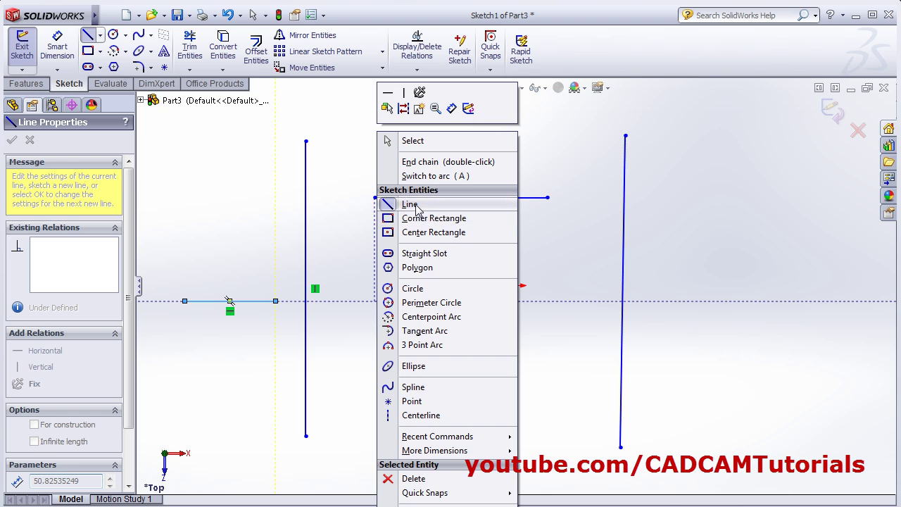
click(412, 141)
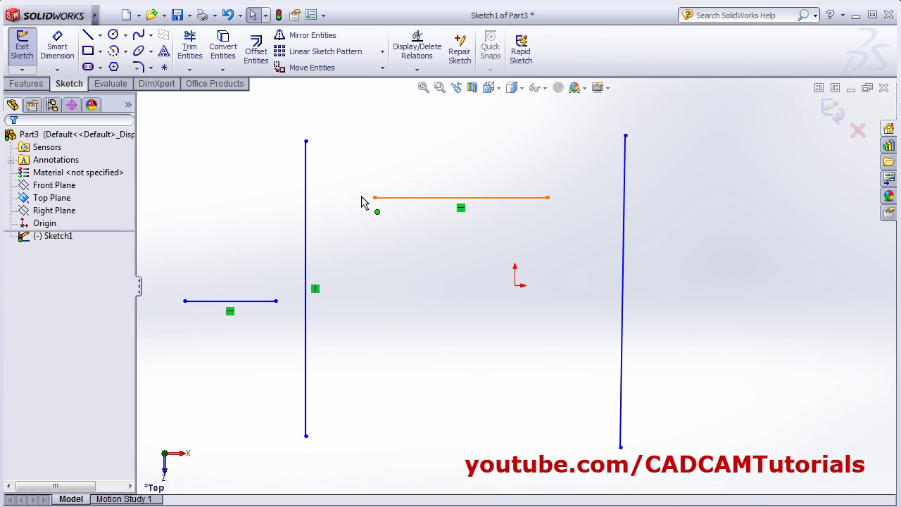
Extend the upper horizontal line to both verticals and the short left line to the left vertical
click(193, 70)
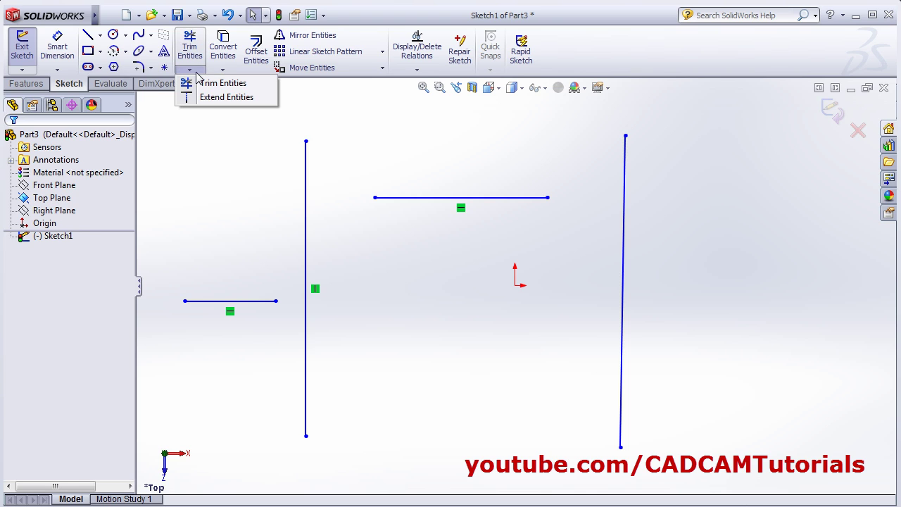
click(208, 98)
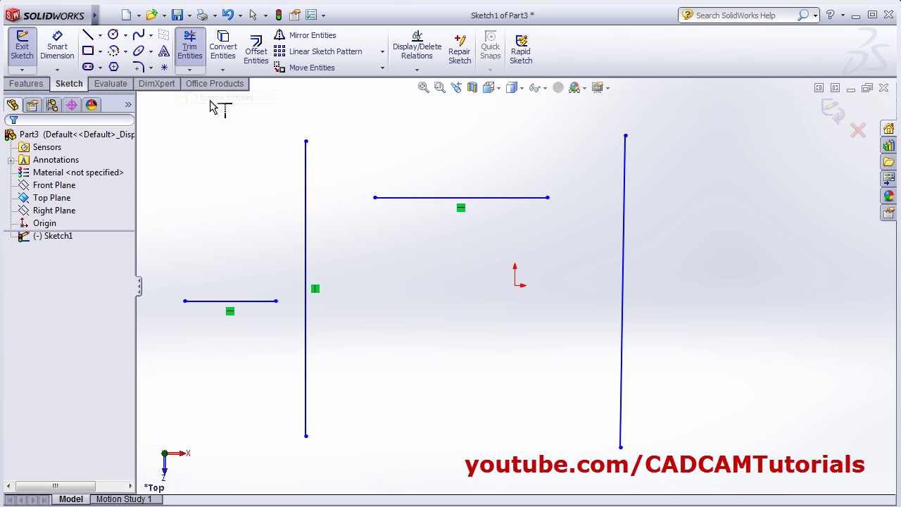
click(383, 203)
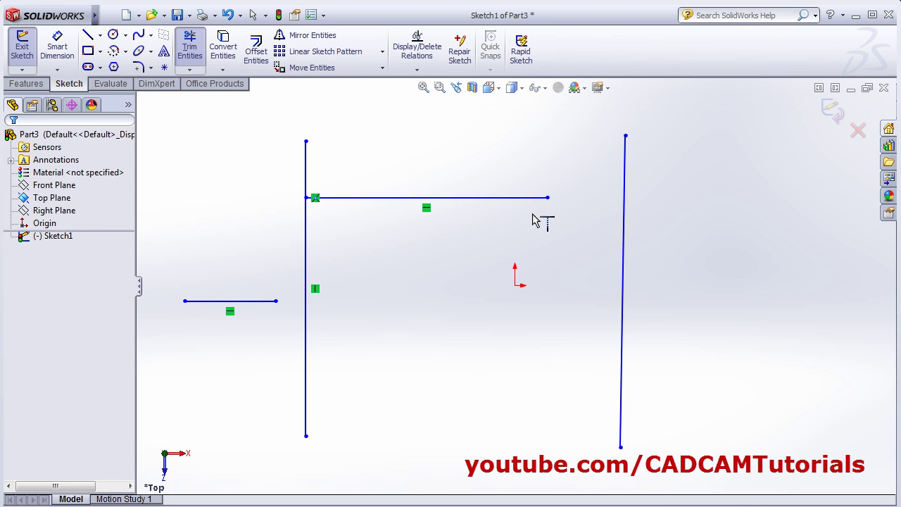
click(544, 200)
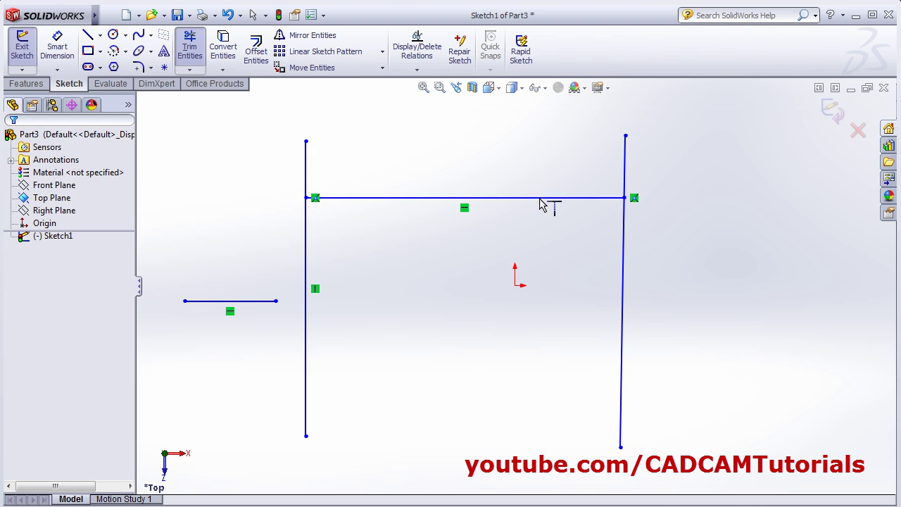
click(268, 303)
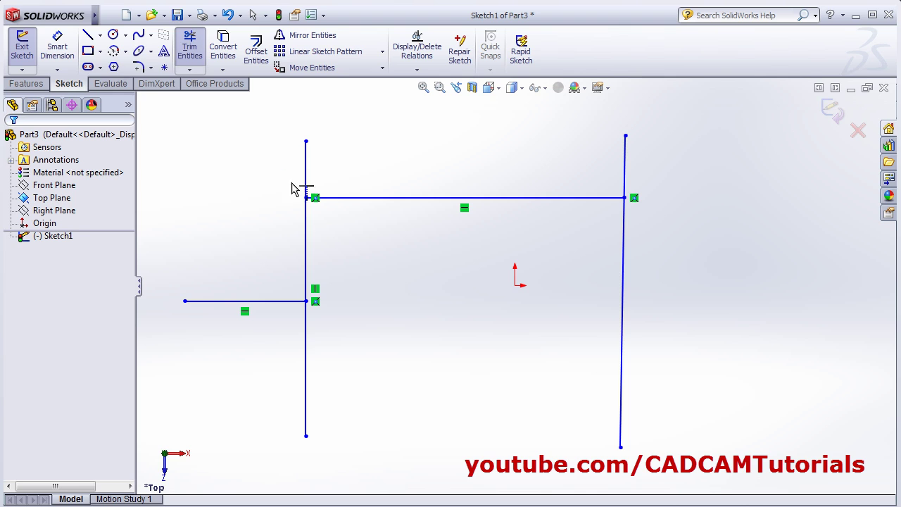
key(Escape)
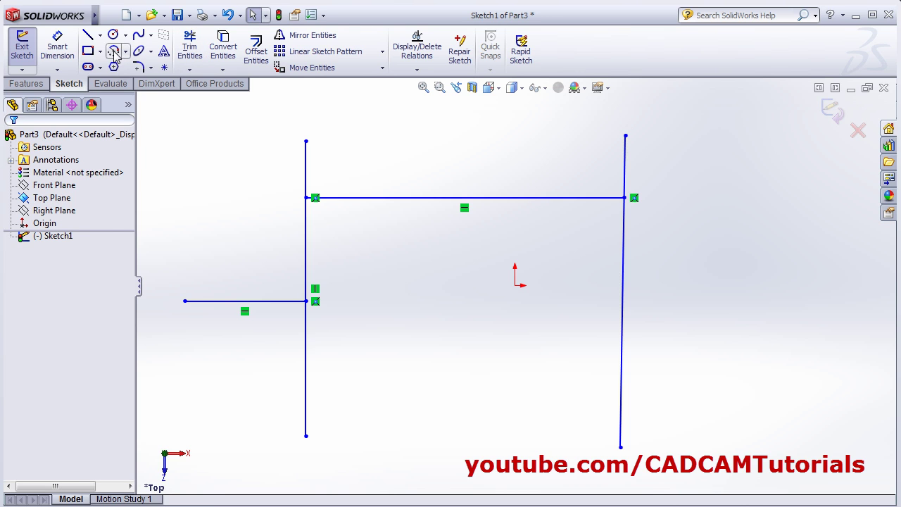
click(115, 52)
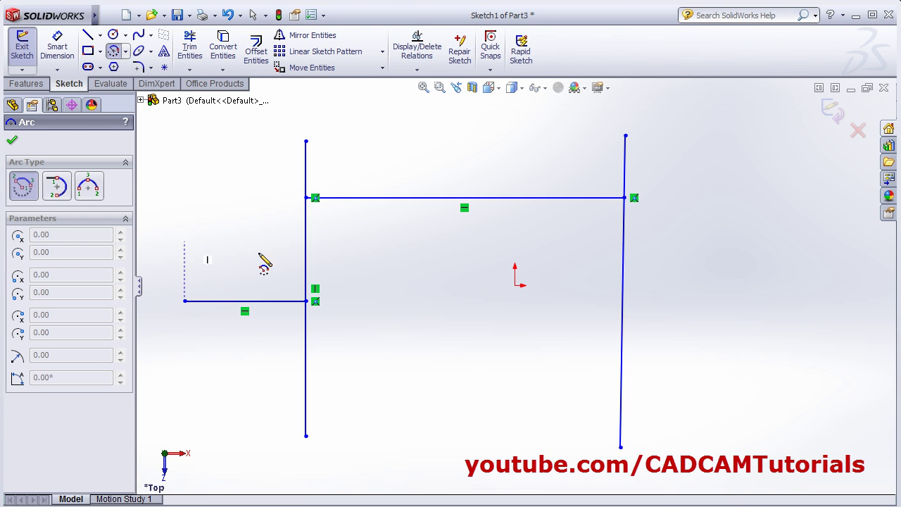
click(349, 325)
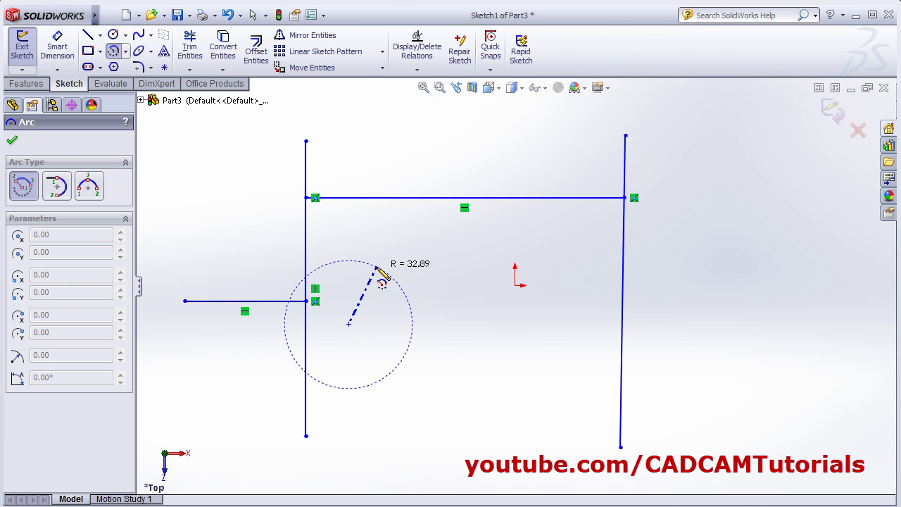
click(326, 246)
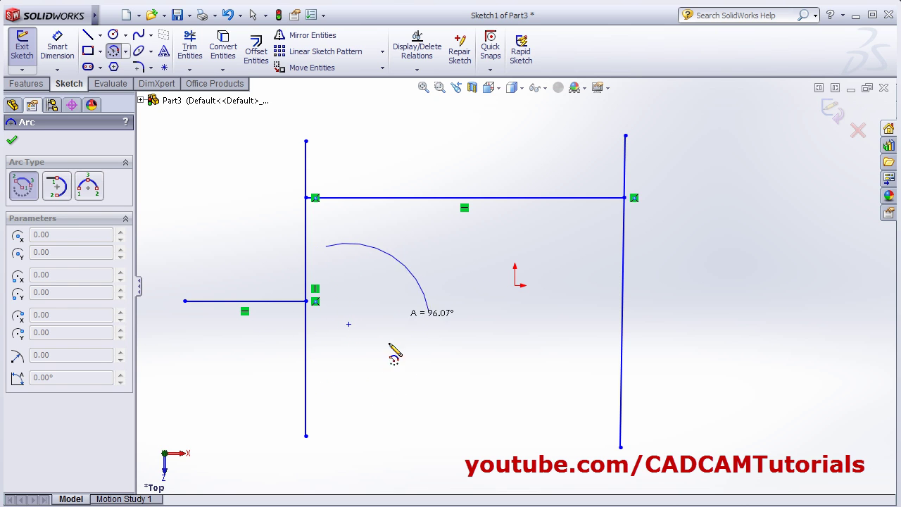
click(331, 404)
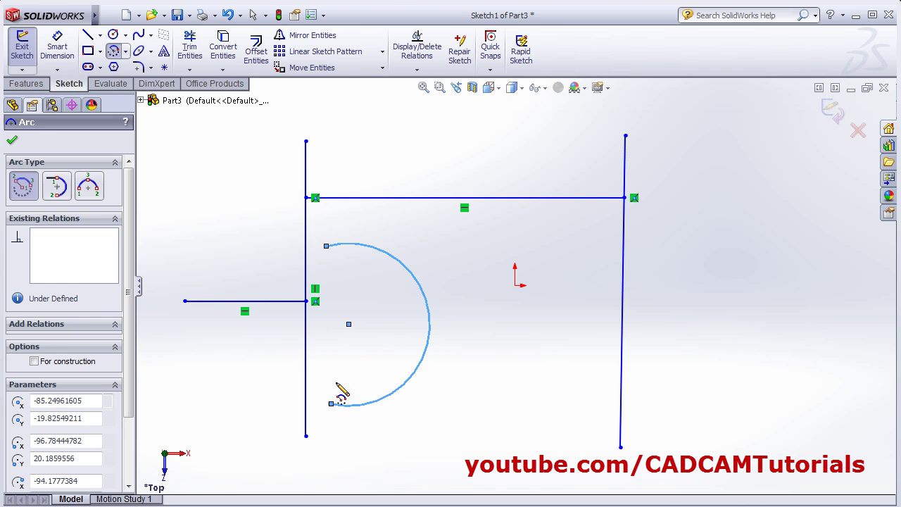
click(192, 70)
click(217, 98)
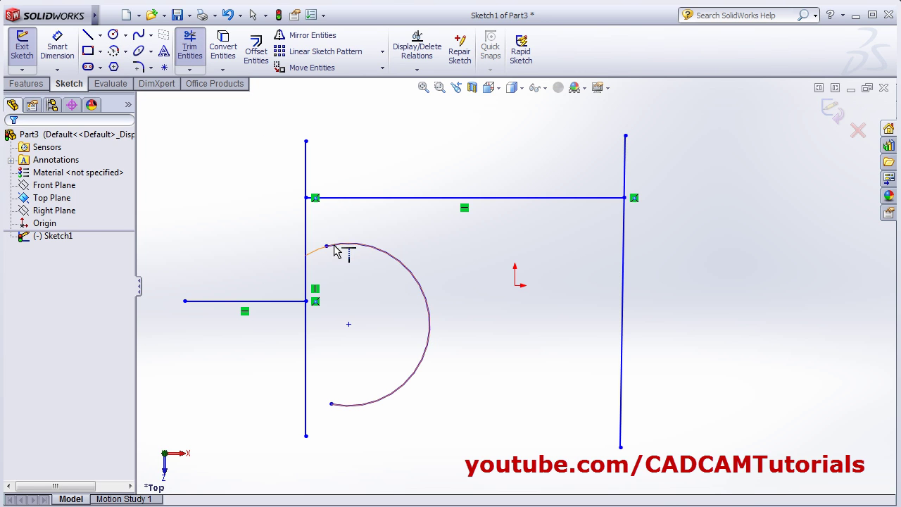
click(336, 245)
click(341, 408)
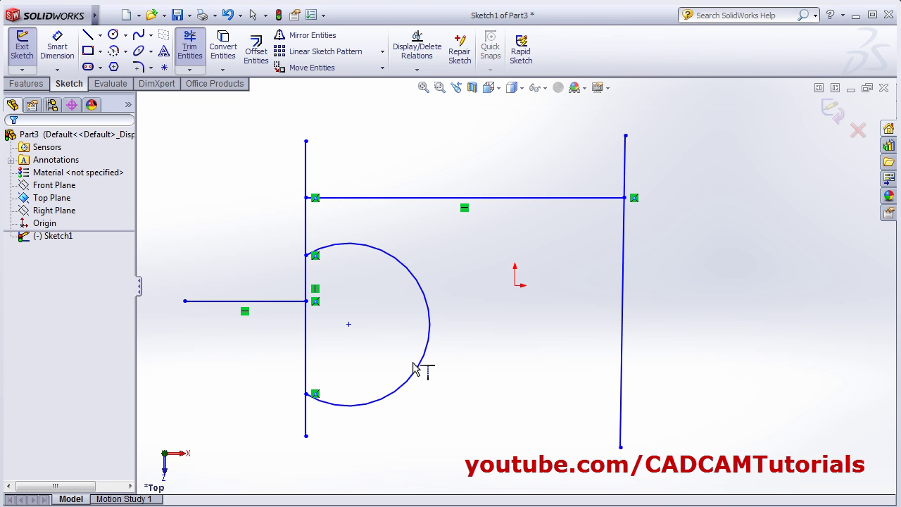
key(Escape)
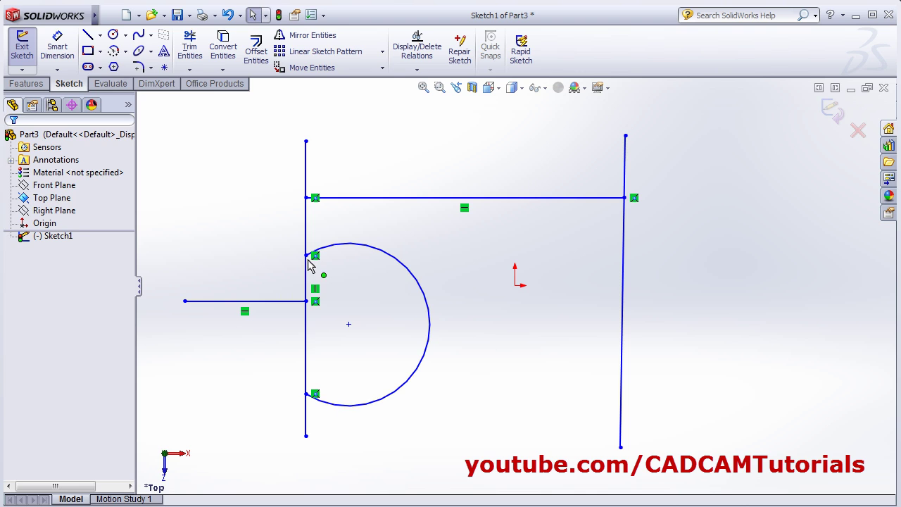
click(199, 72)
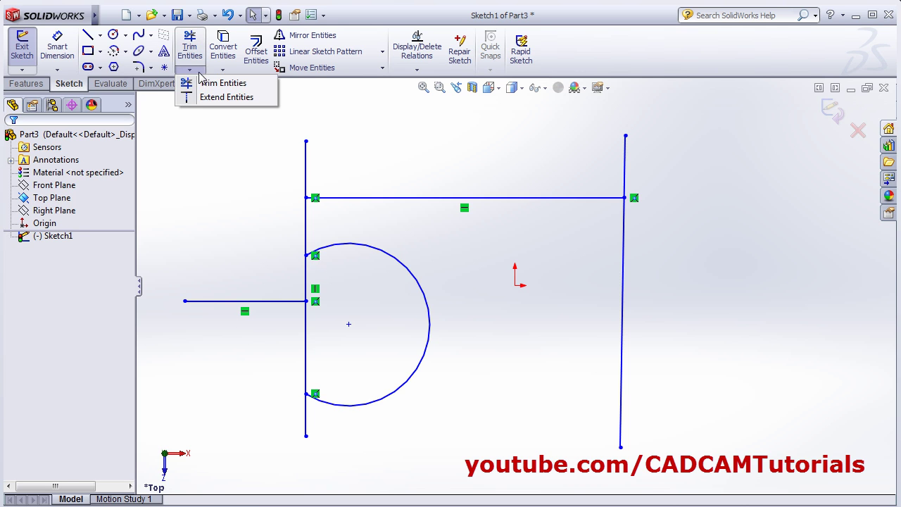
Preview a 20 mm offset of the right vertical line on its right side
click(258, 63)
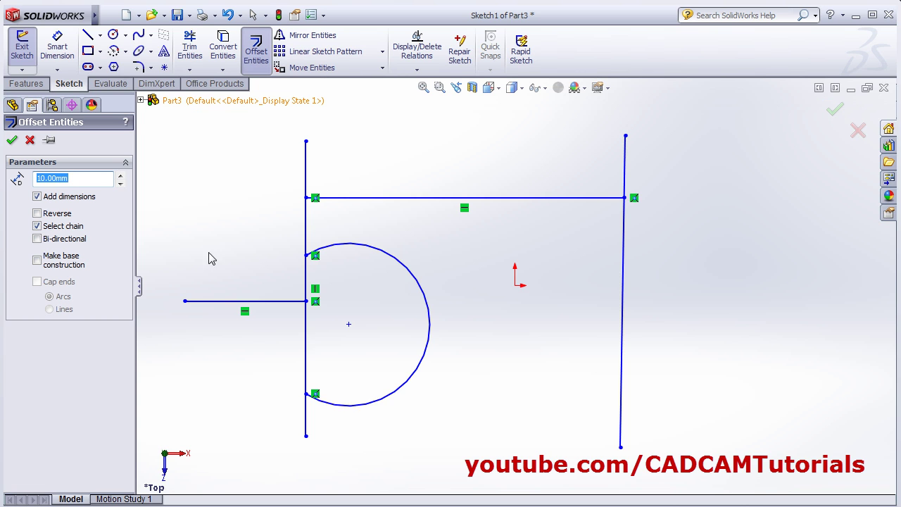
click(623, 297)
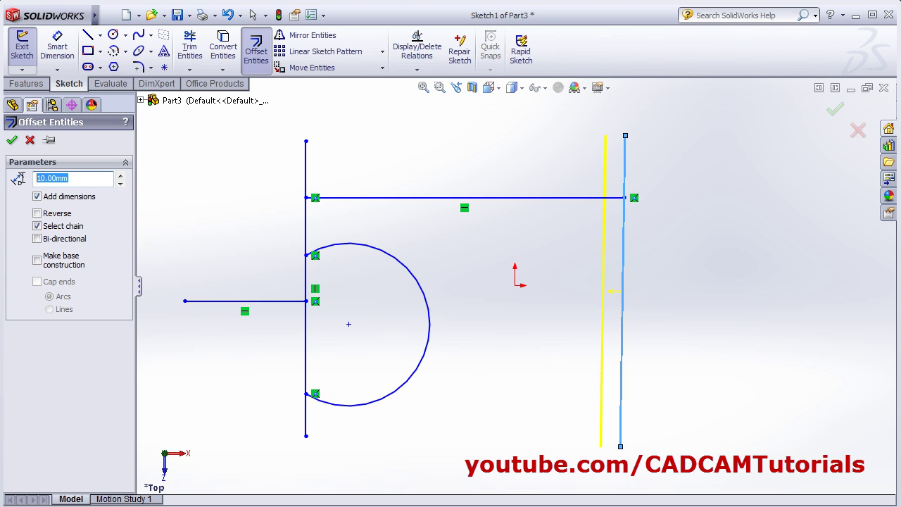
text(2)
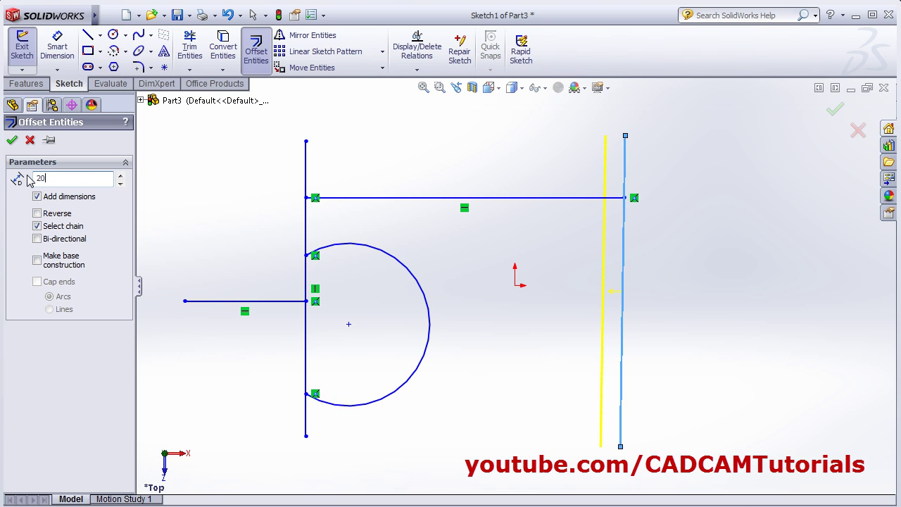
click(38, 214)
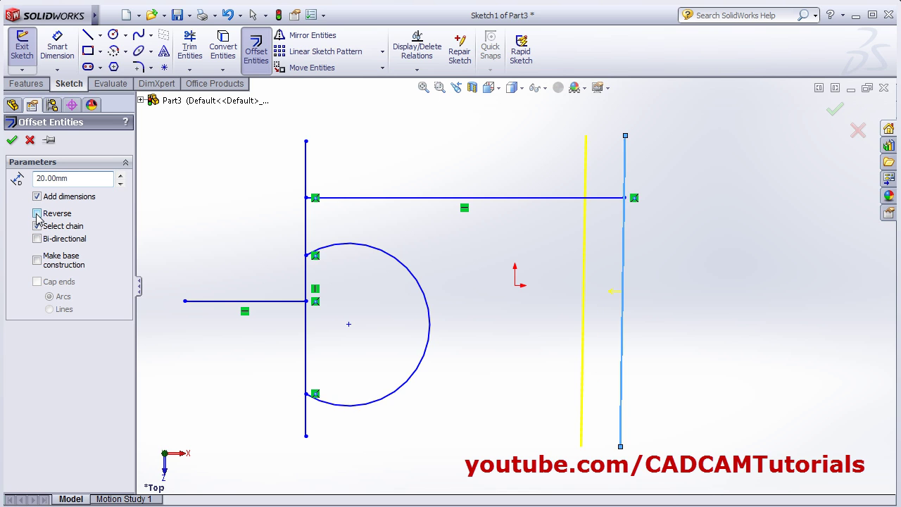
click(37, 214)
click(38, 214)
click(38, 214)
click(38, 214)
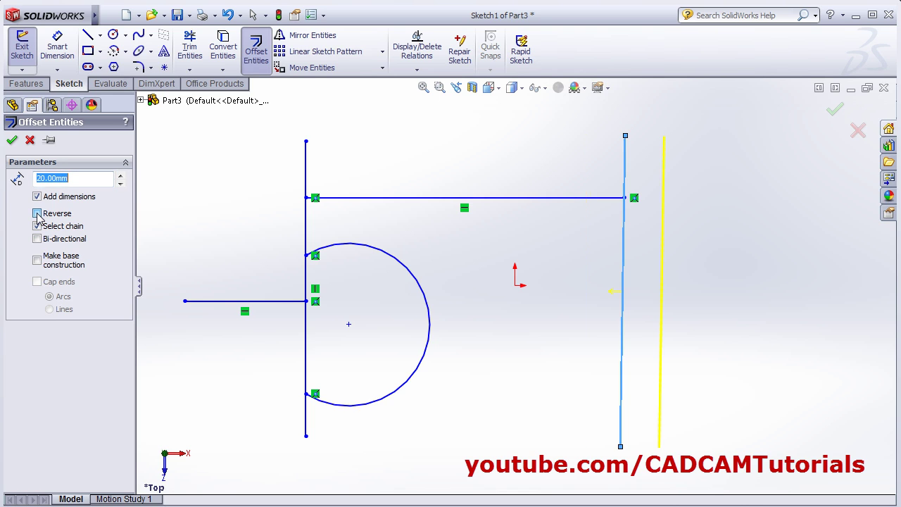
click(38, 214)
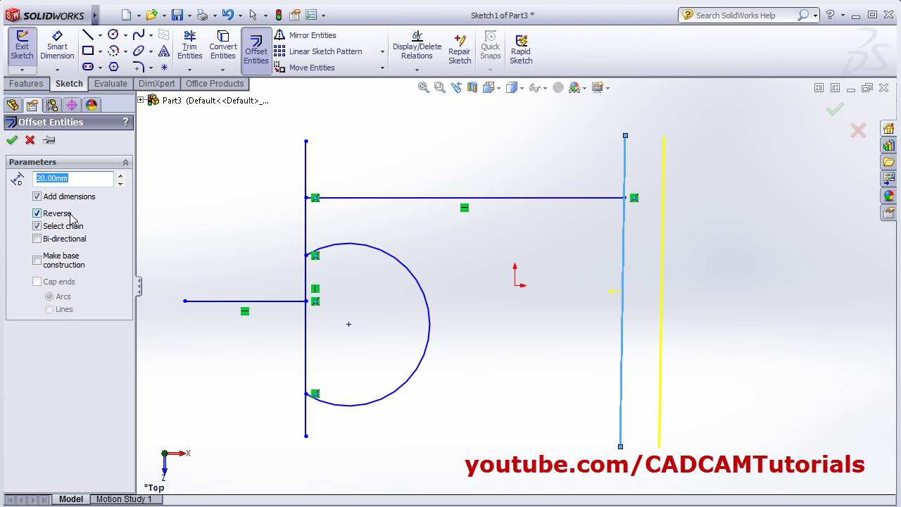
Apply the 20 mm offset bi-directionally with a construction base line and arc-capped ends
click(37, 239)
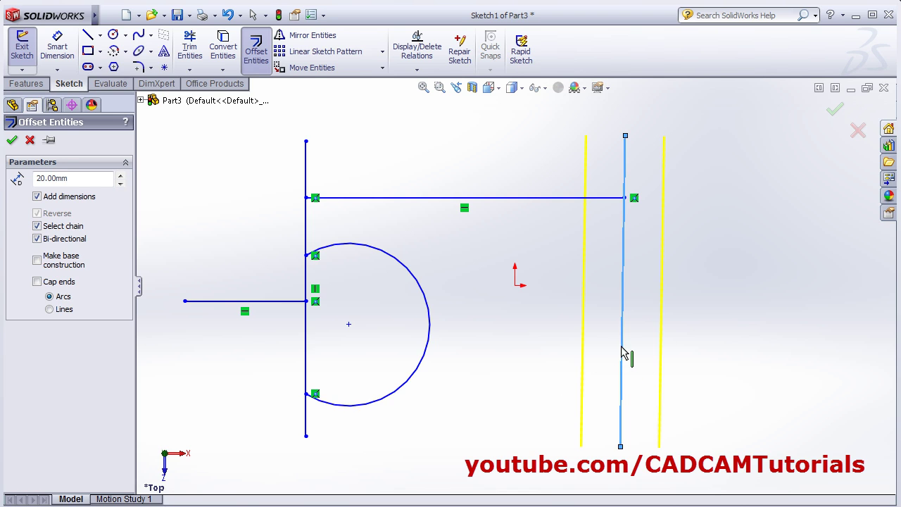
click(38, 260)
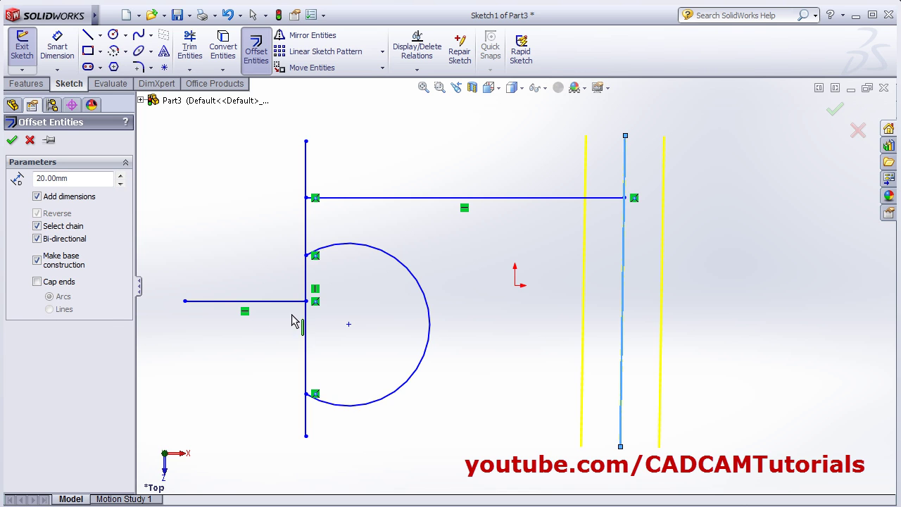
click(37, 282)
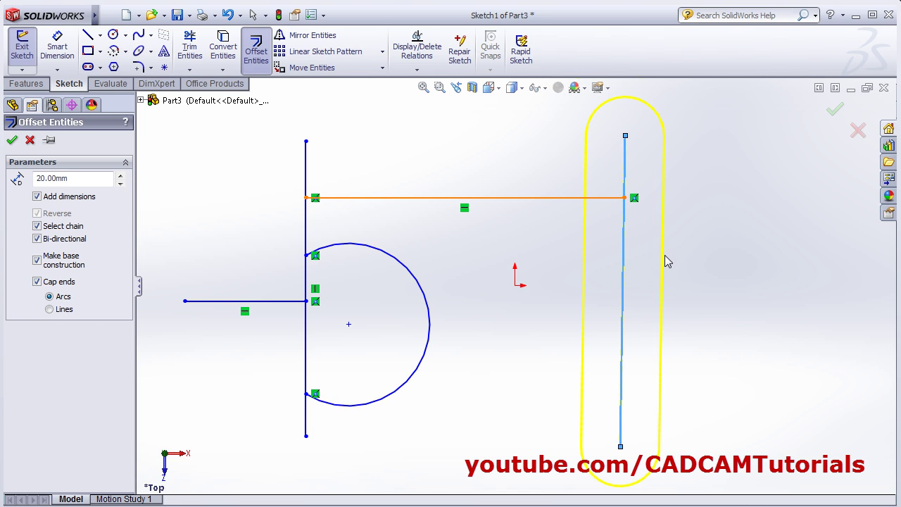
key(f)
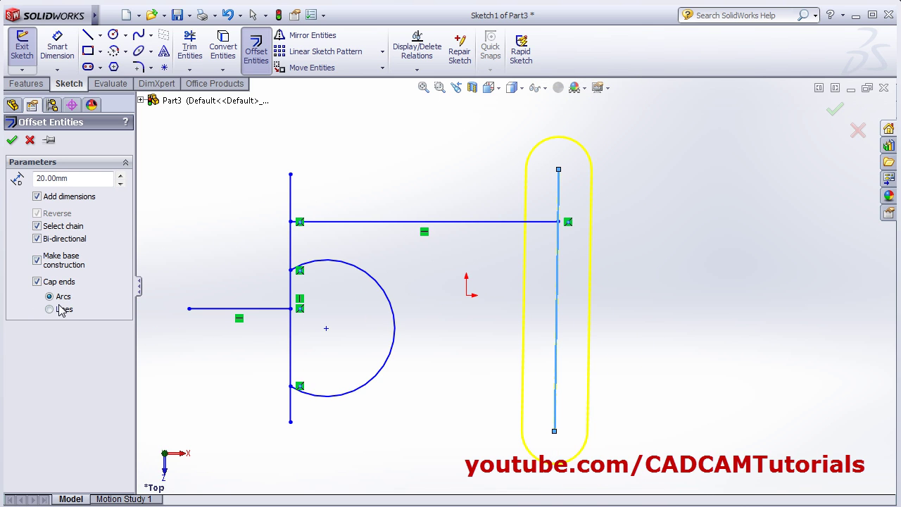
click(56, 311)
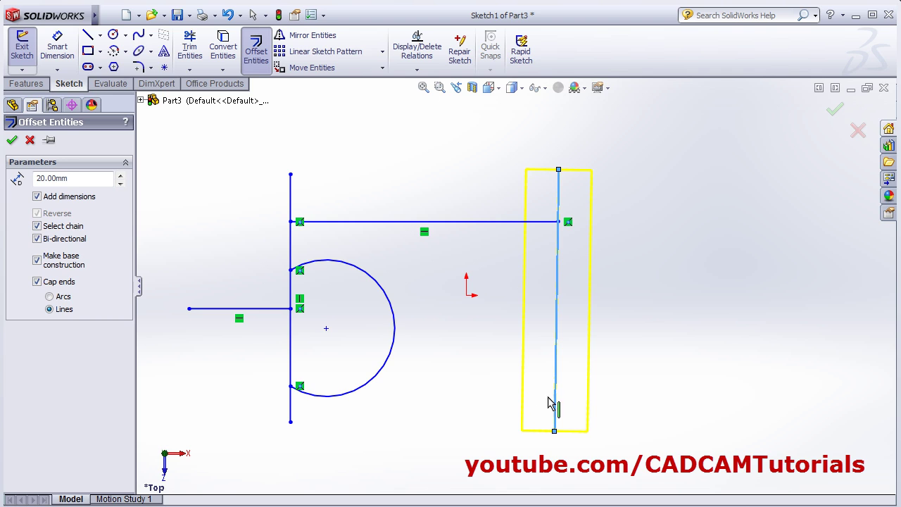
click(62, 296)
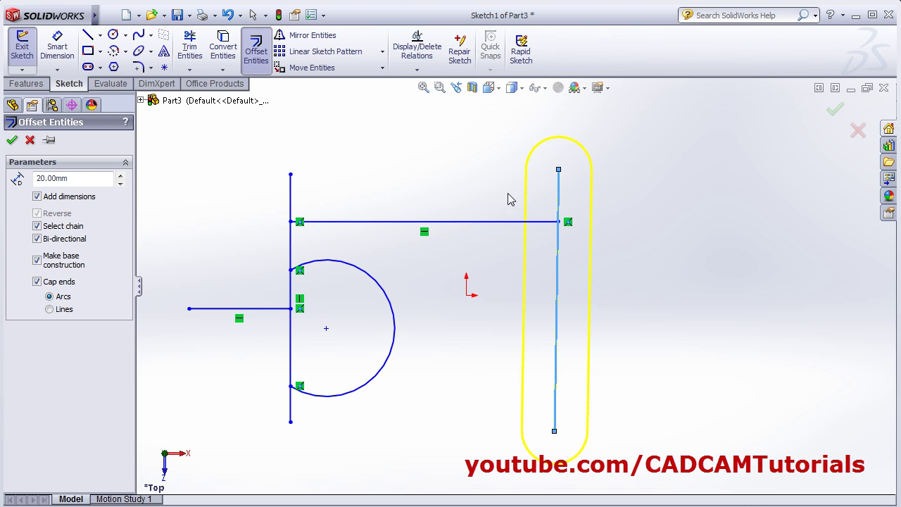
click(12, 139)
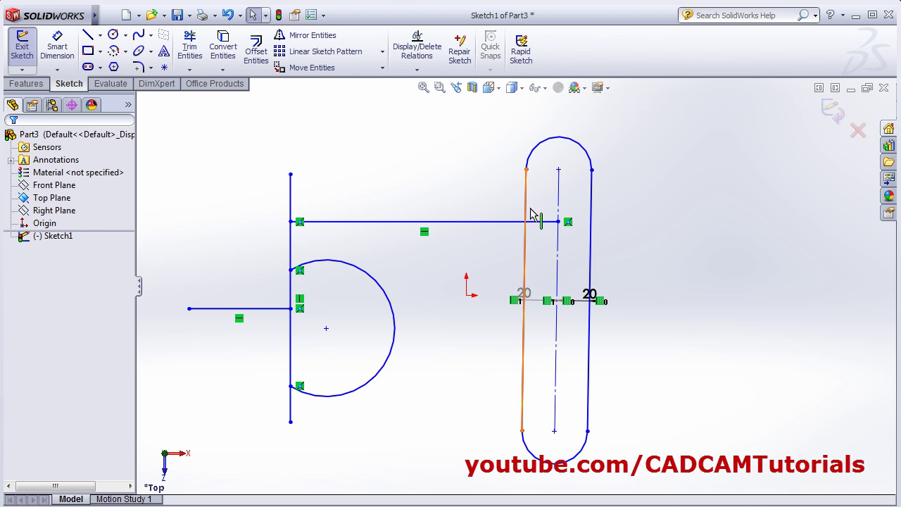
Mirror the half-circle arc and left vertical line about the slot's centreline
scroll(486, 240, down, 2)
scroll(478, 242, up, 3)
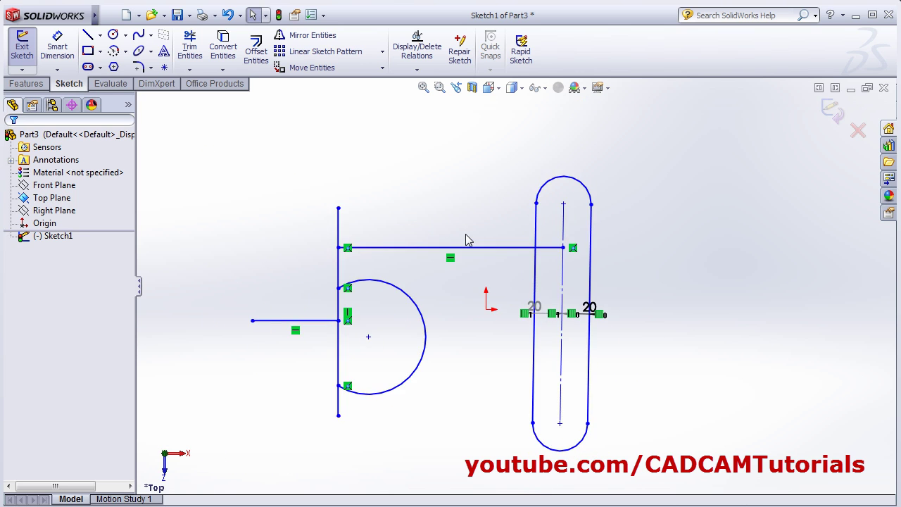
scroll(553, 278, down, 1)
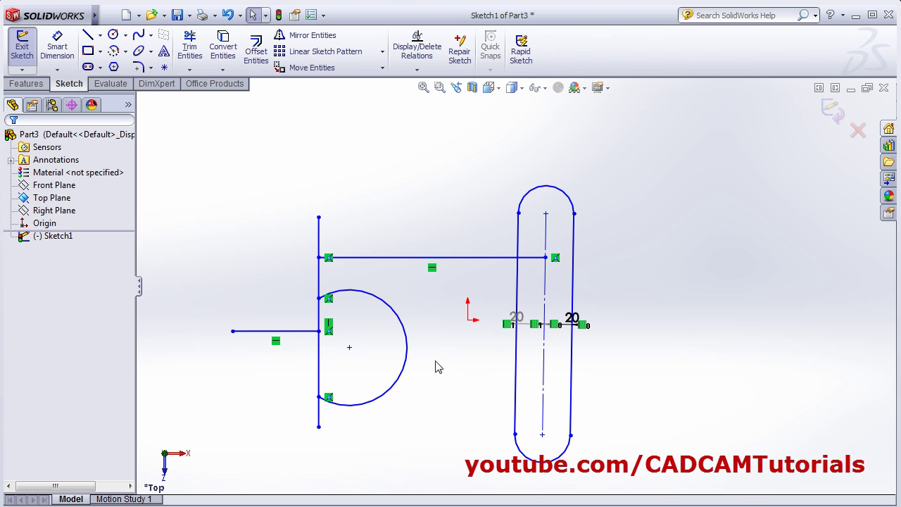
scroll(427, 358, down, 1)
scroll(414, 345, up, 2)
click(392, 317)
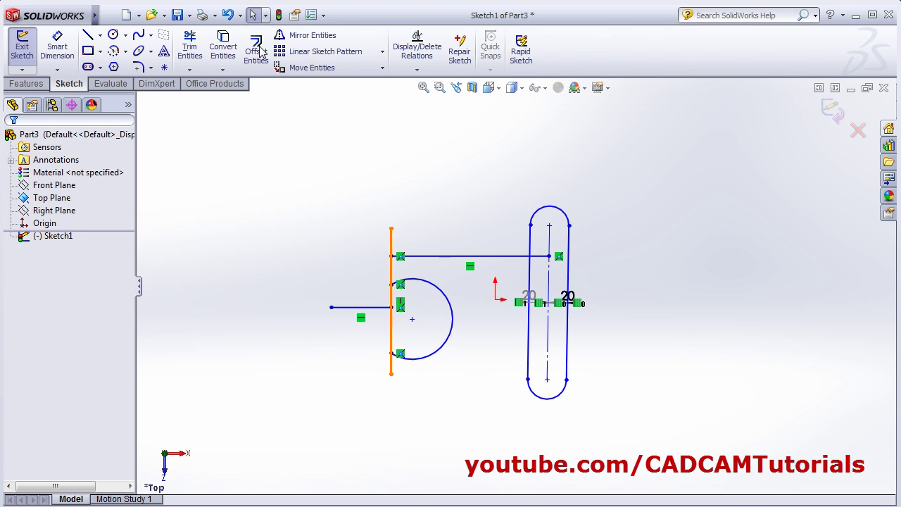
click(305, 35)
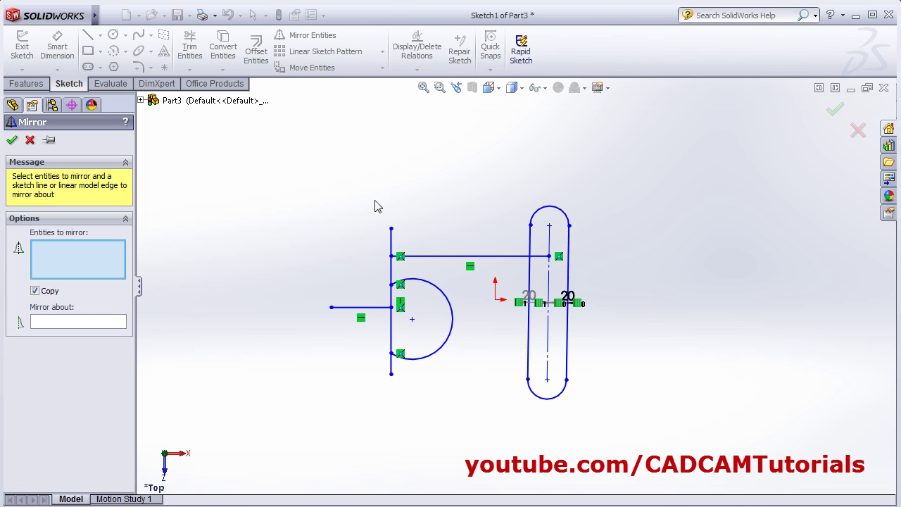
click(454, 305)
click(391, 275)
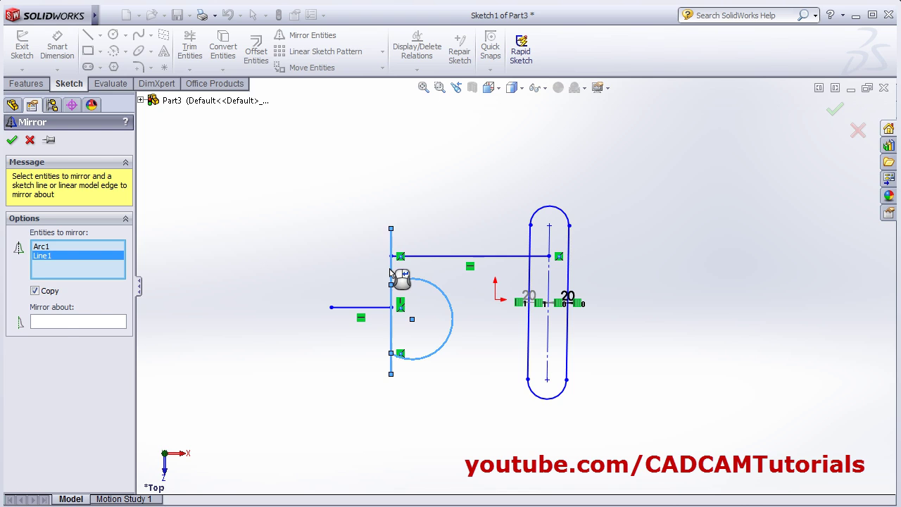
click(55, 322)
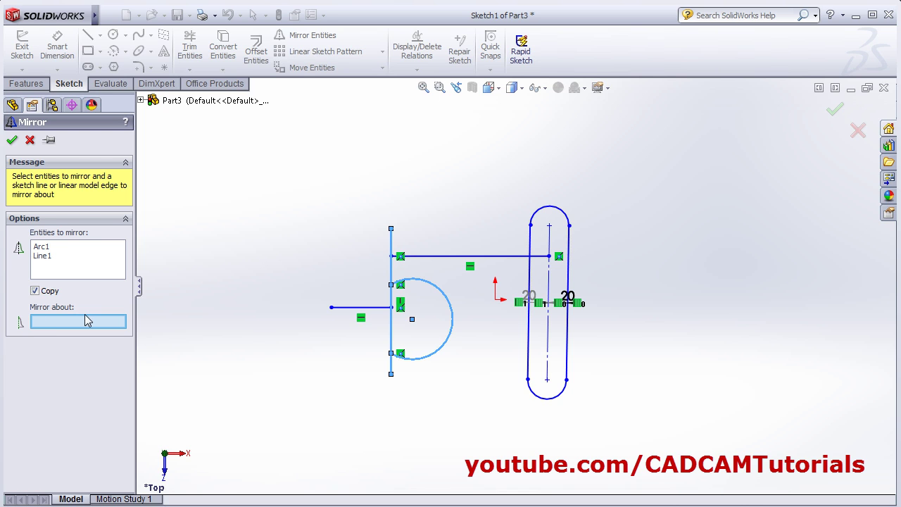
click(550, 290)
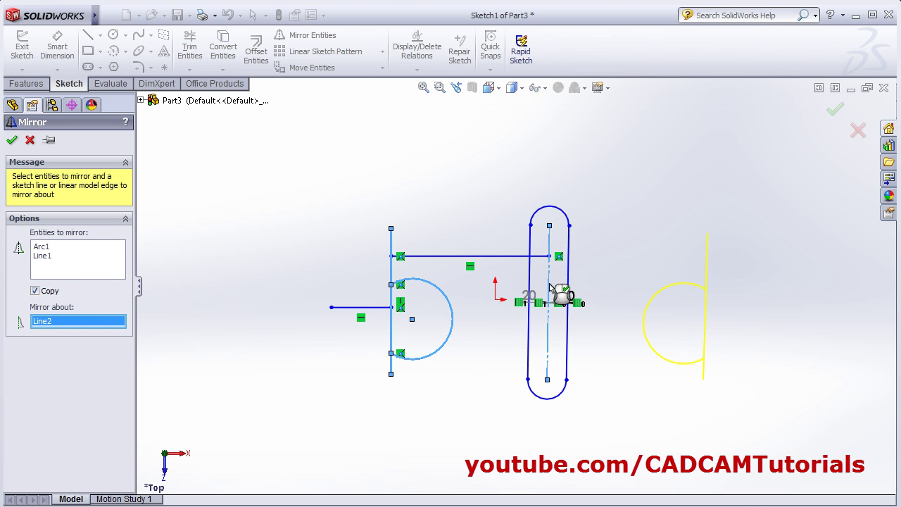
click(12, 141)
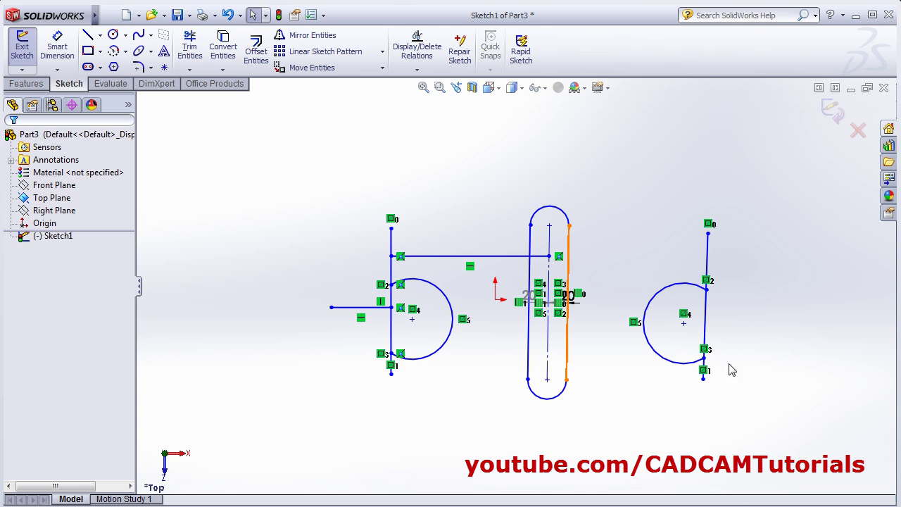
Mirror the left half-circle arc about the horizontal line without keeping a copy
click(309, 37)
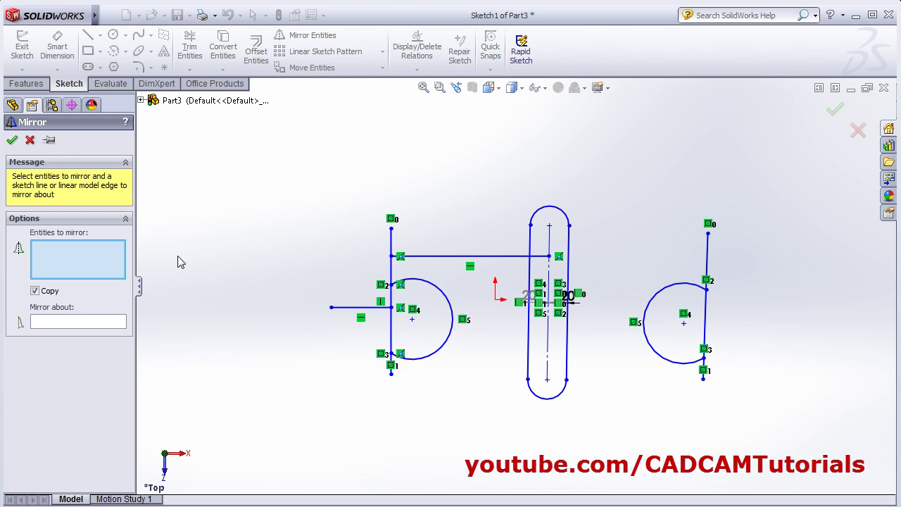
click(449, 354)
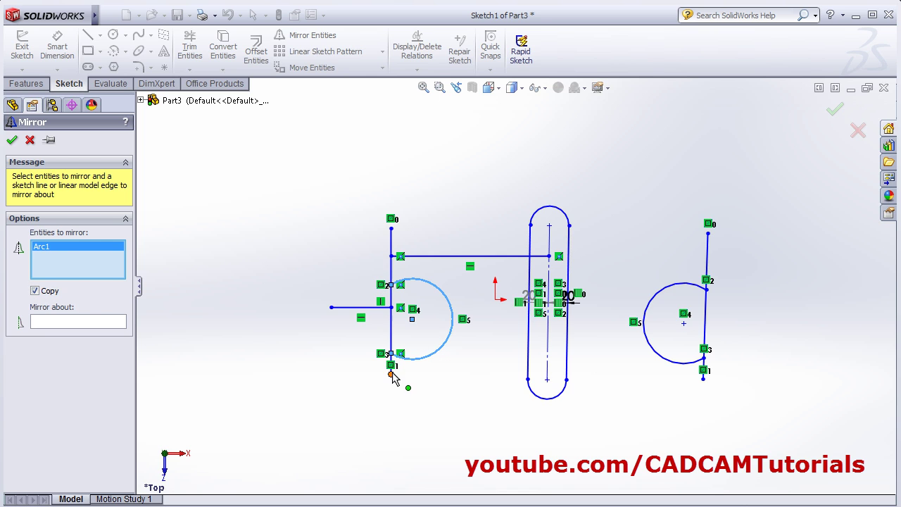
click(57, 324)
click(434, 258)
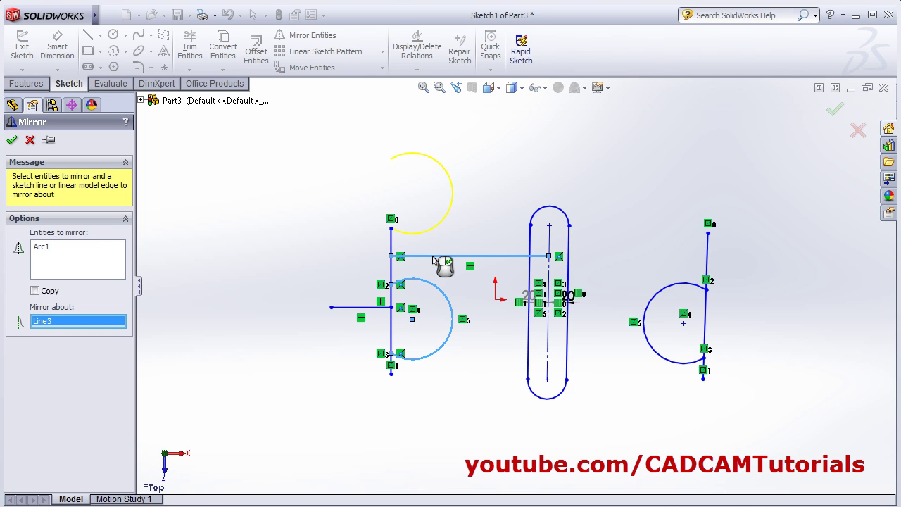
click(12, 140)
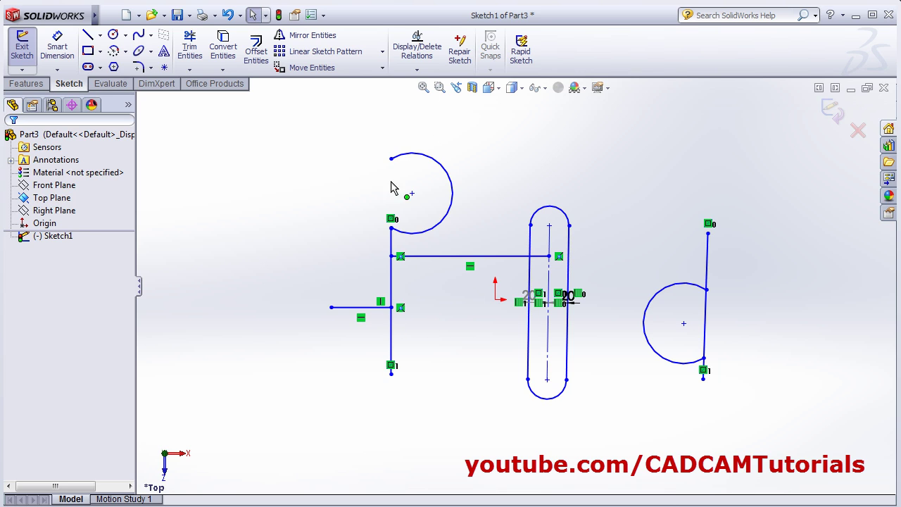
Move the upper arc from its centre onto the slot's lower centre point
click(310, 70)
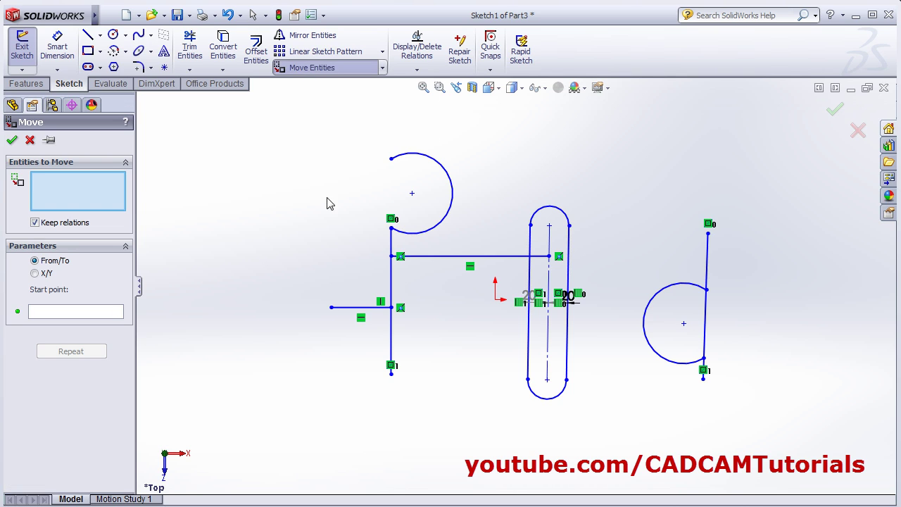
click(457, 229)
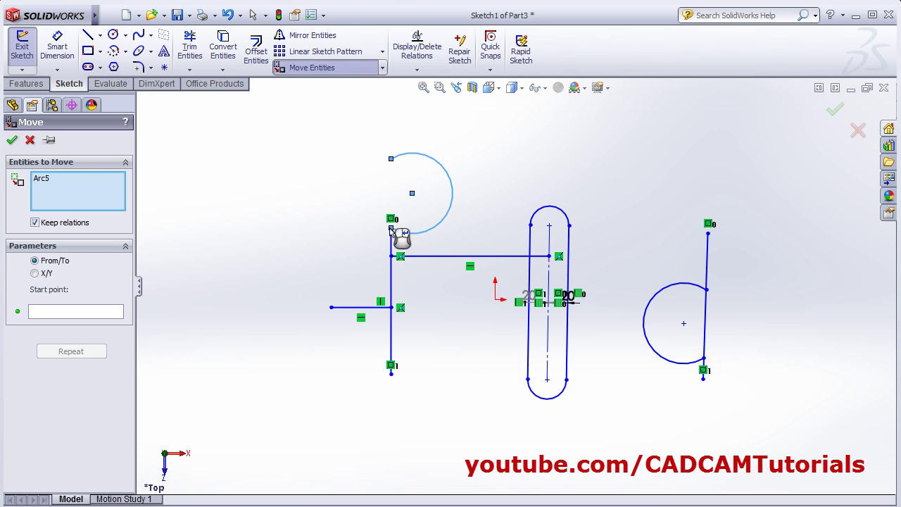
click(55, 314)
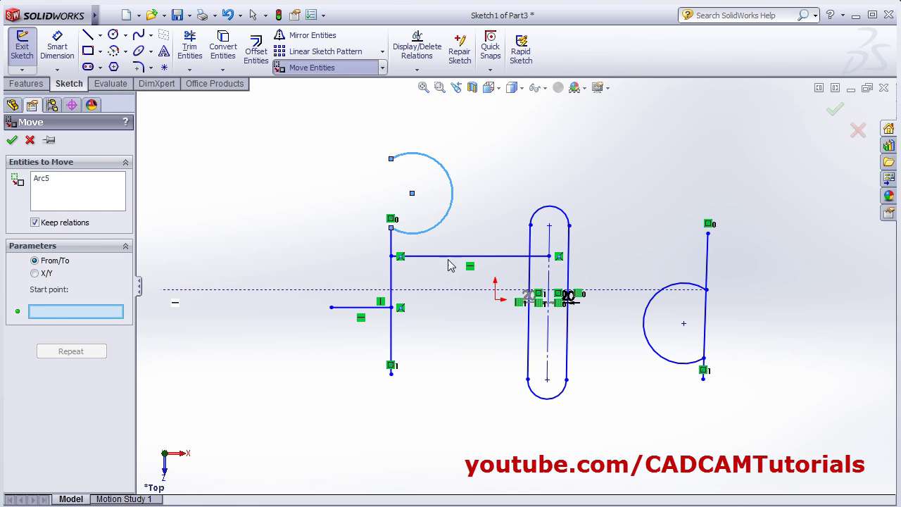
click(413, 194)
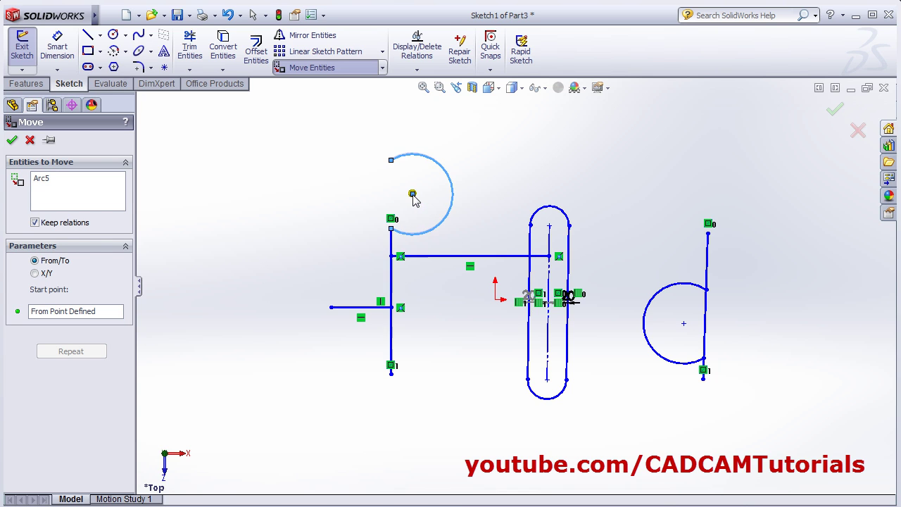
click(548, 380)
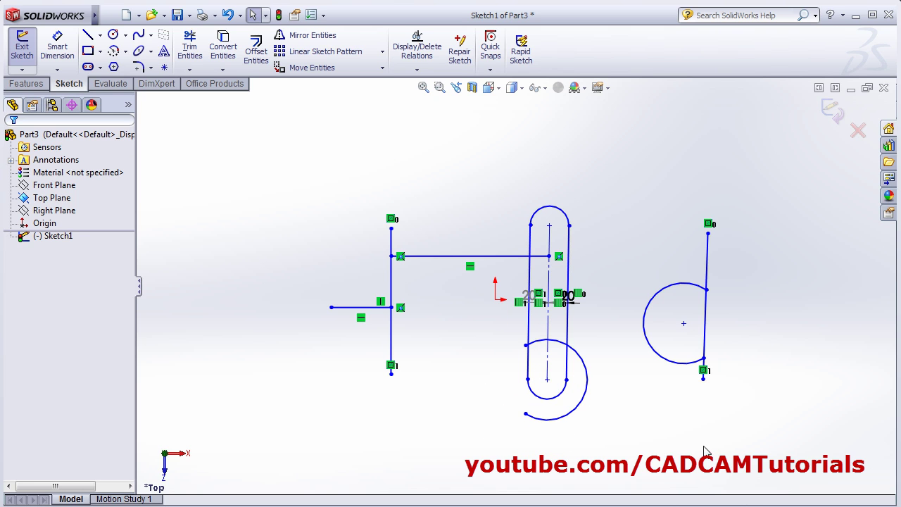
click(384, 71)
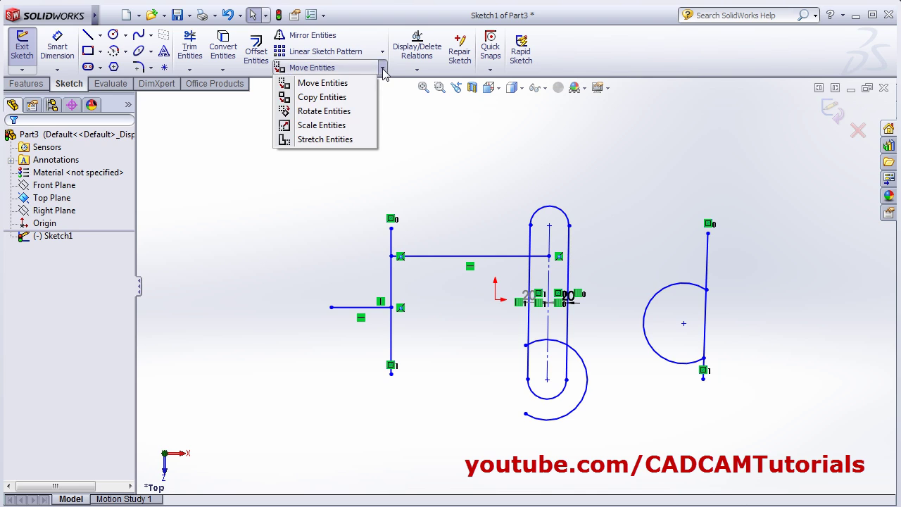
Copy the lower arc so the copy centres on the slot's upper centre point
click(324, 100)
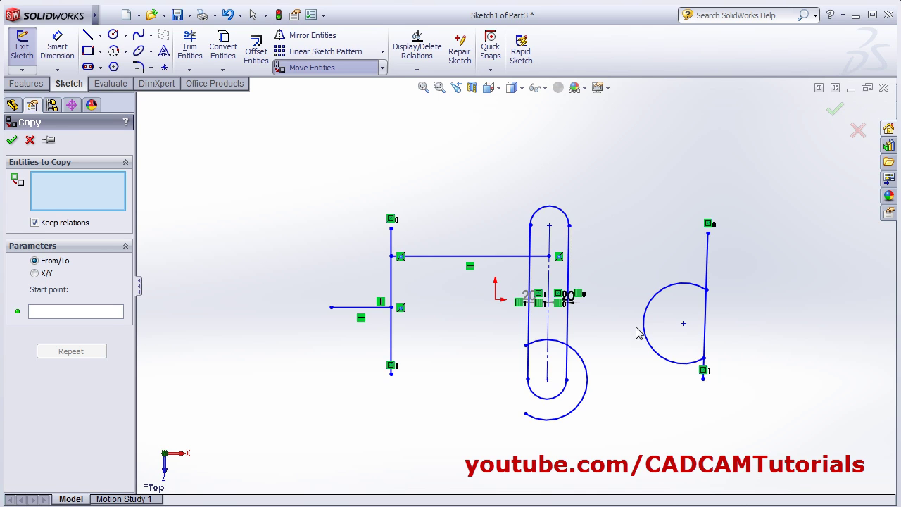
click(589, 377)
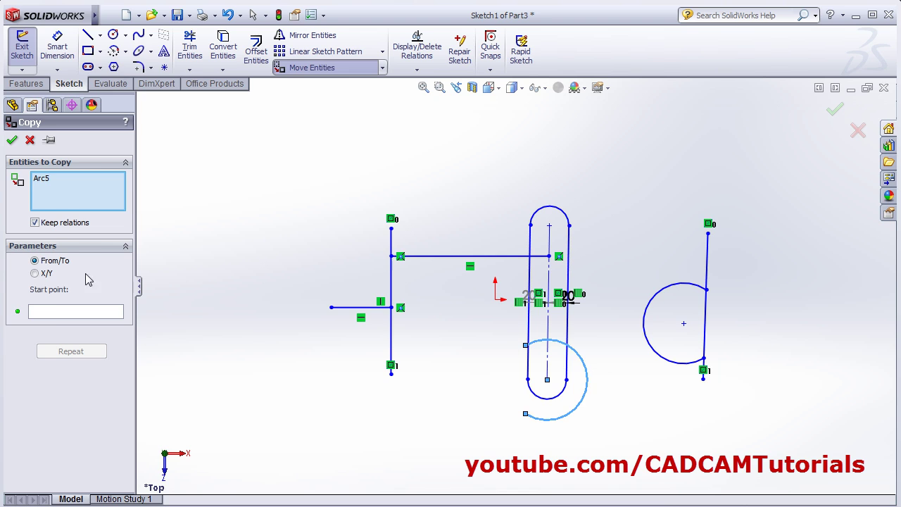
click(56, 314)
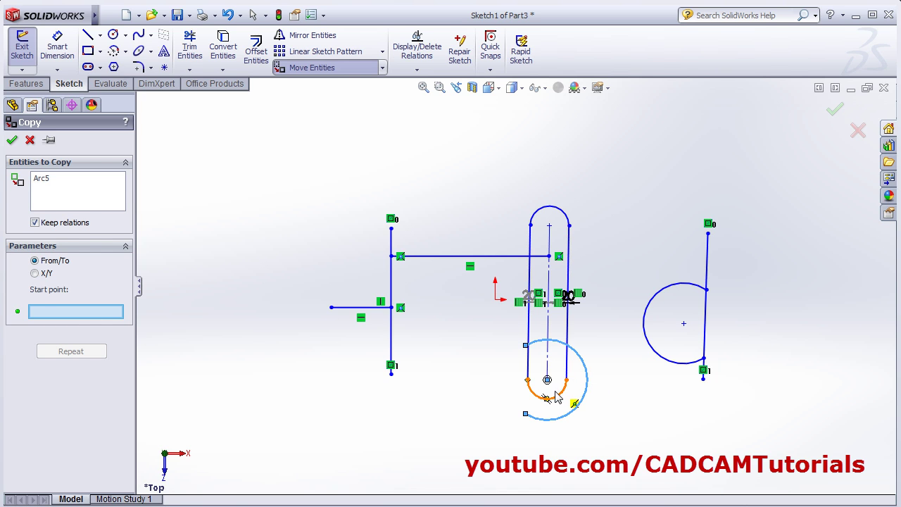
click(547, 380)
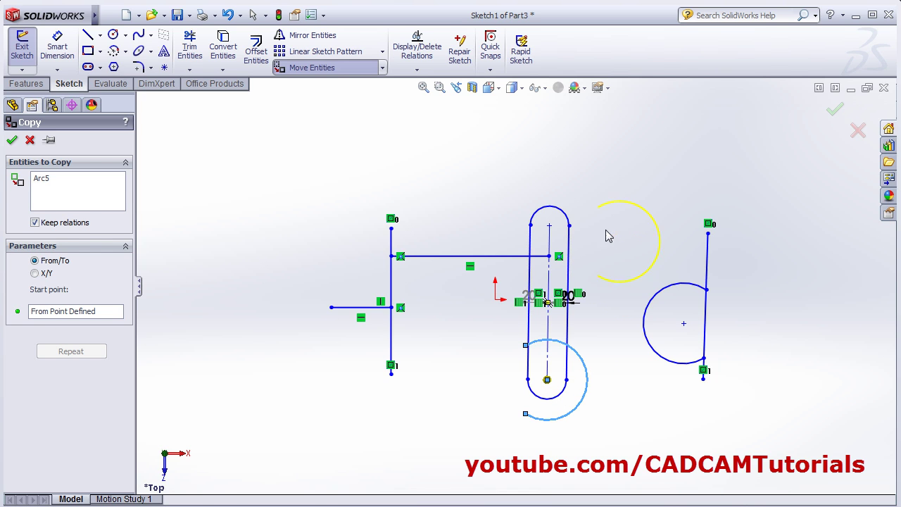
click(549, 226)
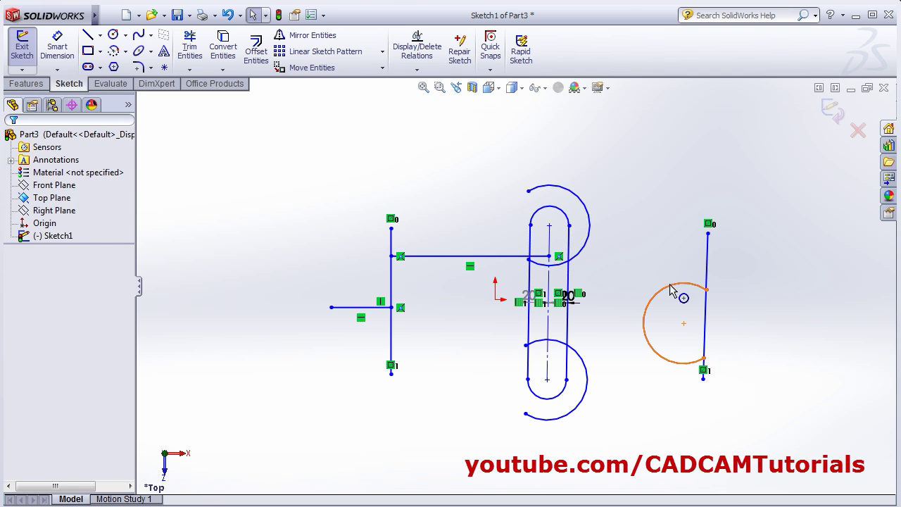
click(383, 69)
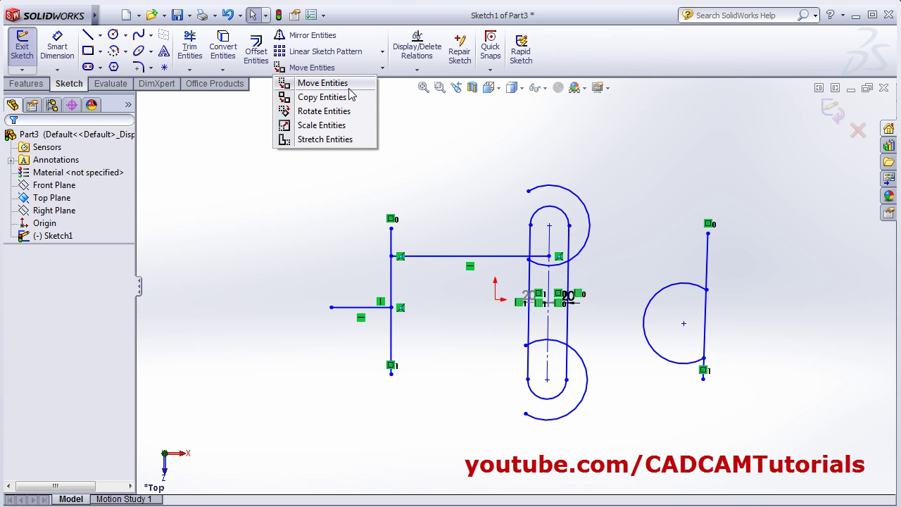
Rotate the vertical line and both horizontal lines 45° about the upper line's right endpoint
click(314, 114)
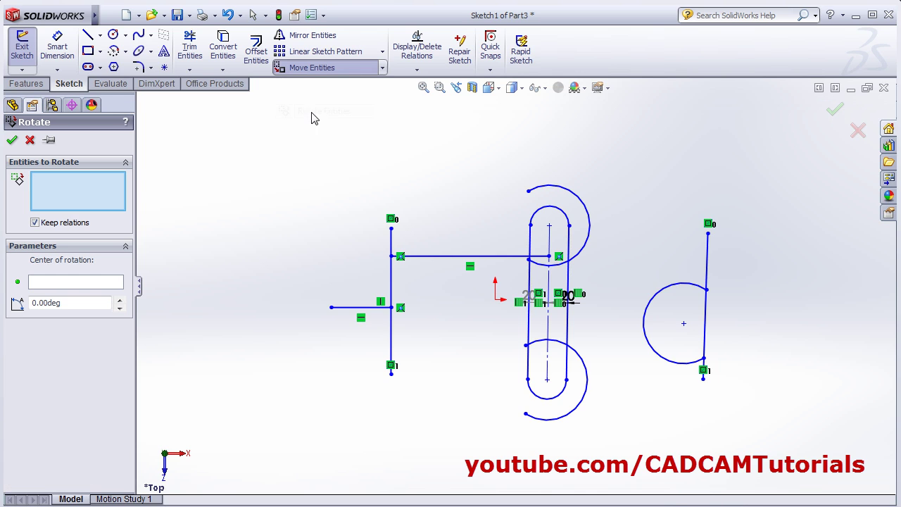
click(391, 289)
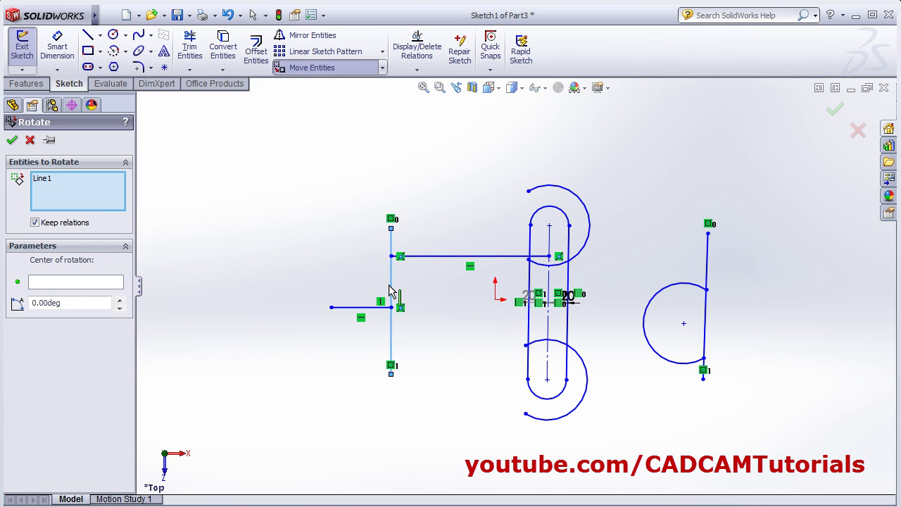
click(447, 257)
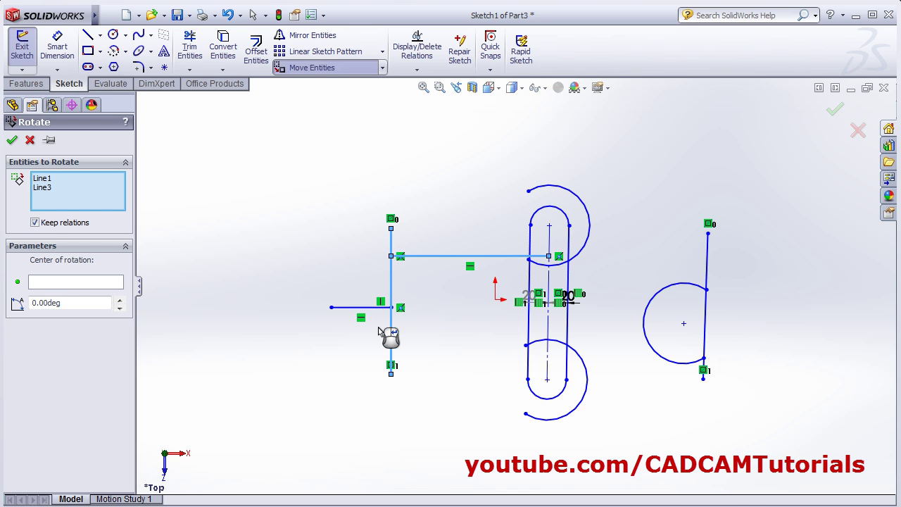
click(363, 308)
click(50, 285)
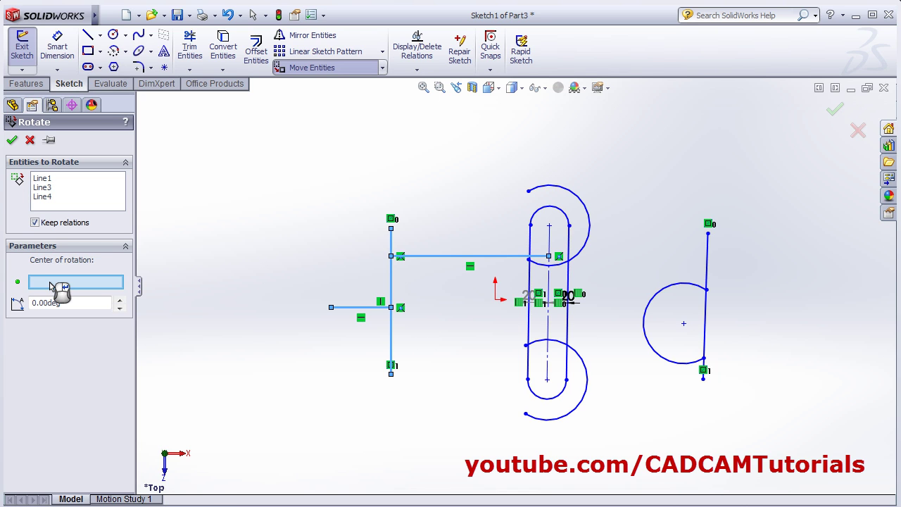
click(550, 257)
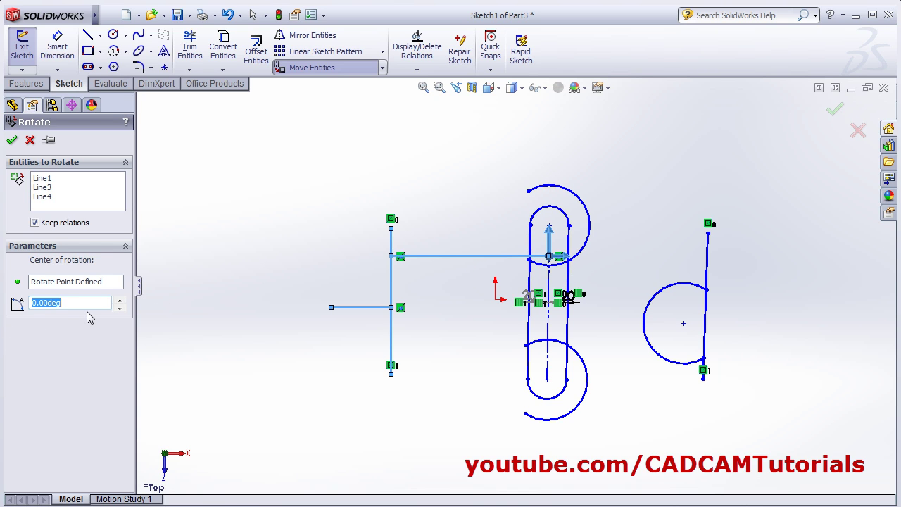
text(45)
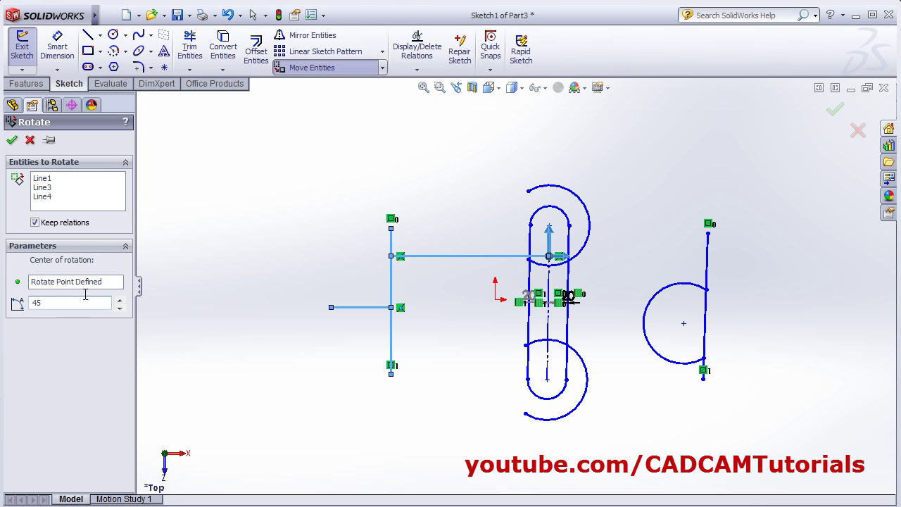
click(12, 141)
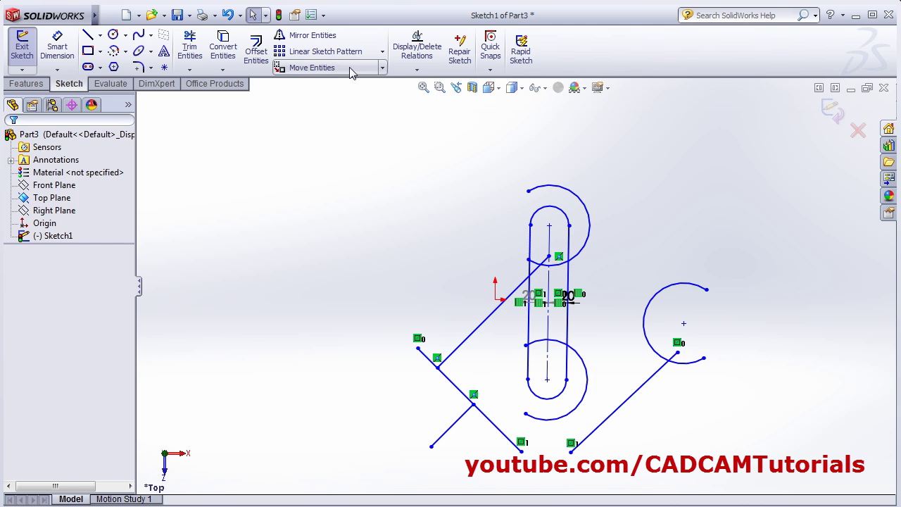
click(384, 68)
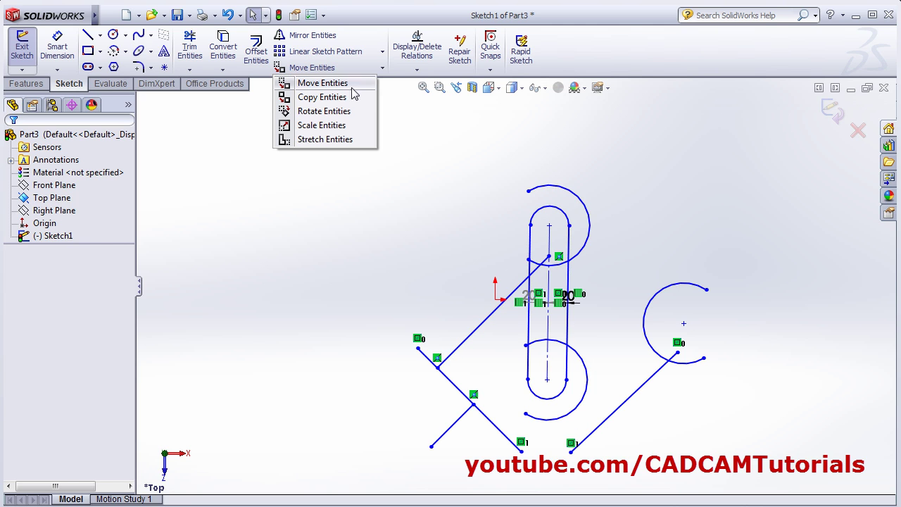
Scale the upper arc by a factor of 2 about its centre point
click(322, 125)
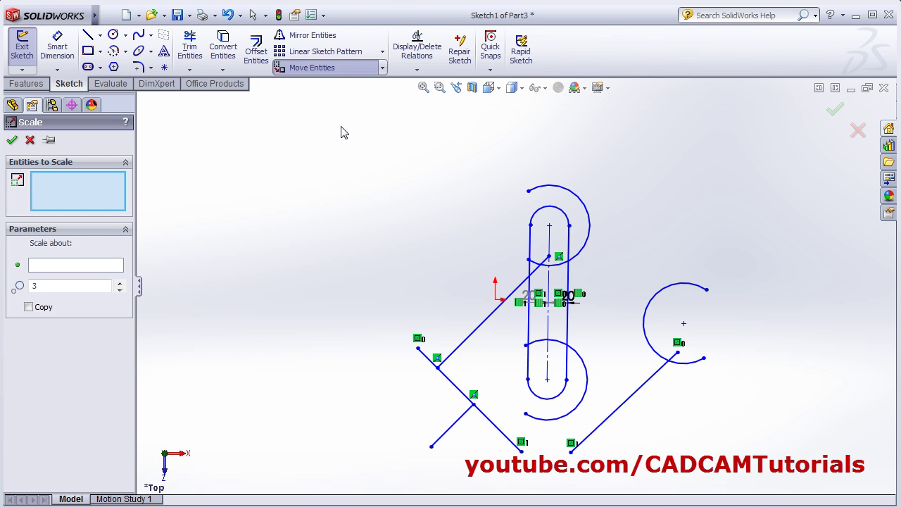
click(592, 224)
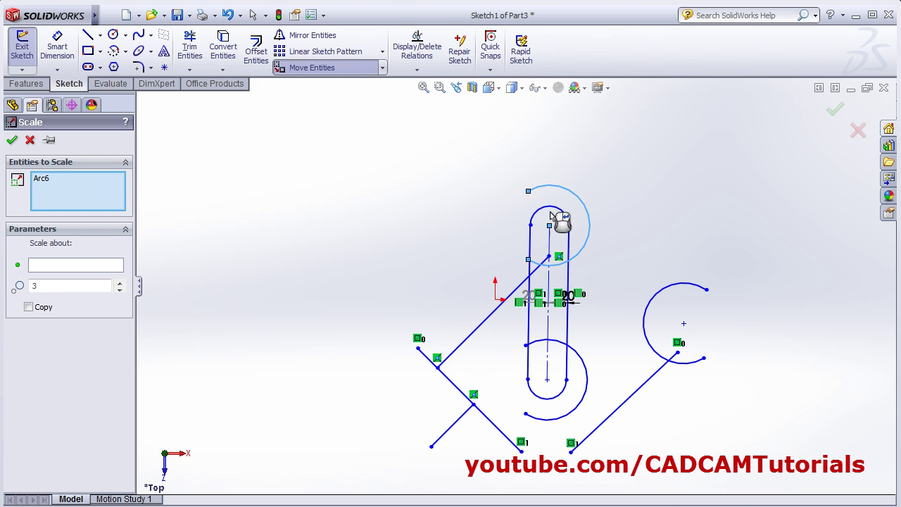
click(72, 267)
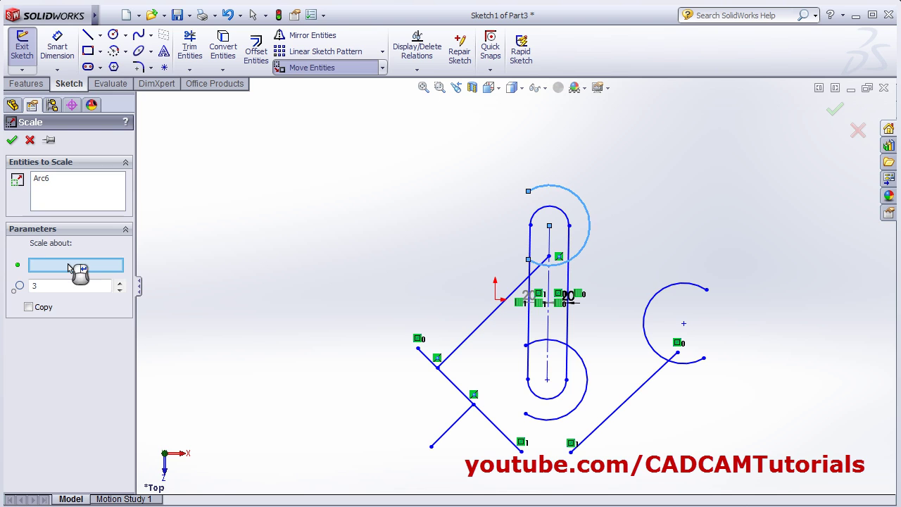
click(550, 226)
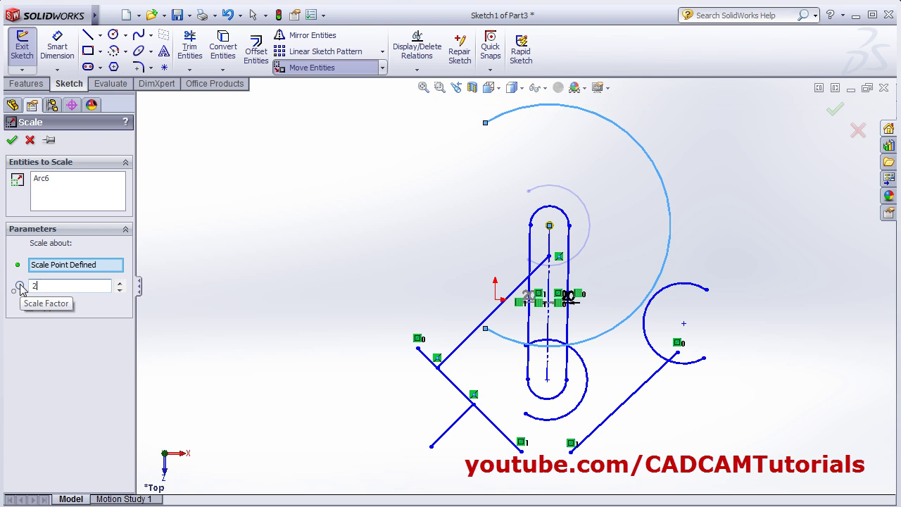
text(2)
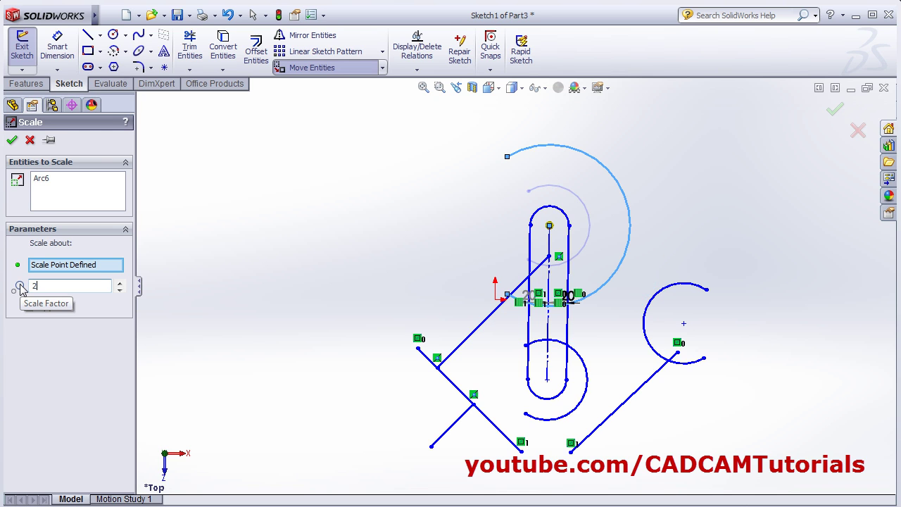
click(12, 139)
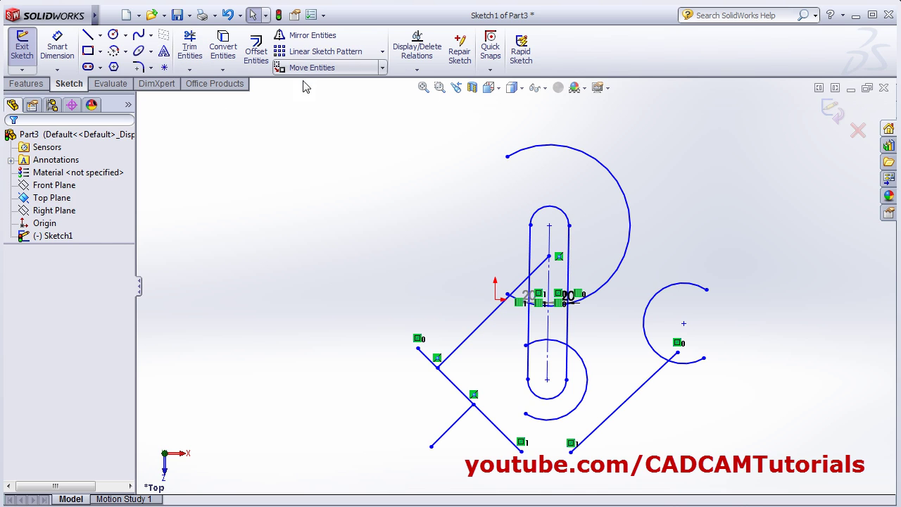
Make a copy of the enlarged arc, scaled by 2 about the slot's top centre
click(383, 67)
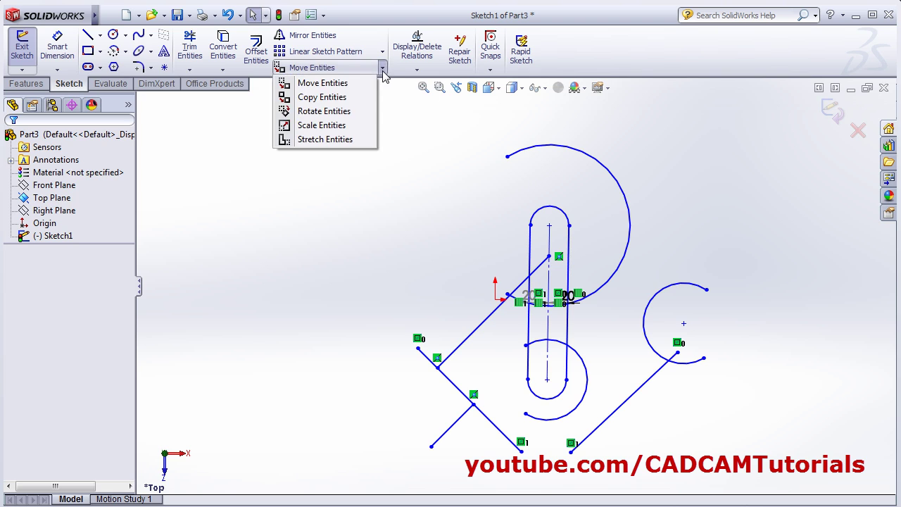
click(331, 125)
click(617, 179)
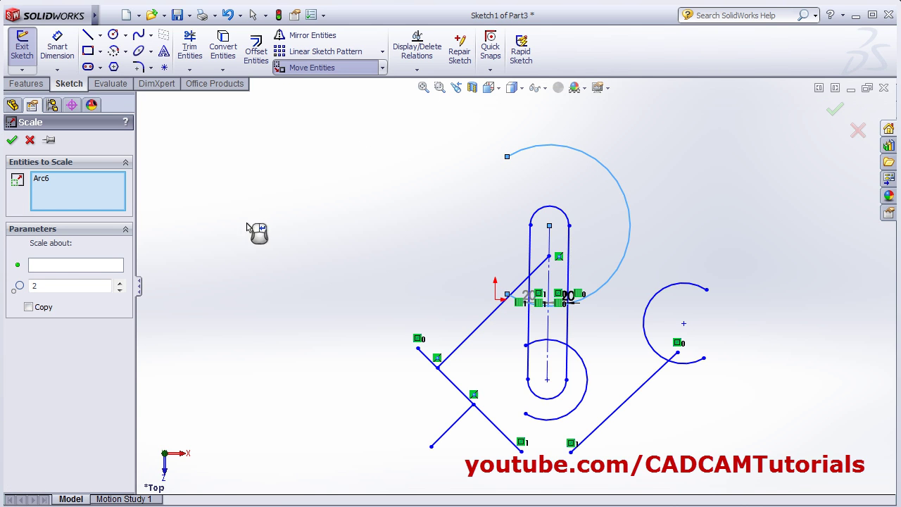
click(53, 267)
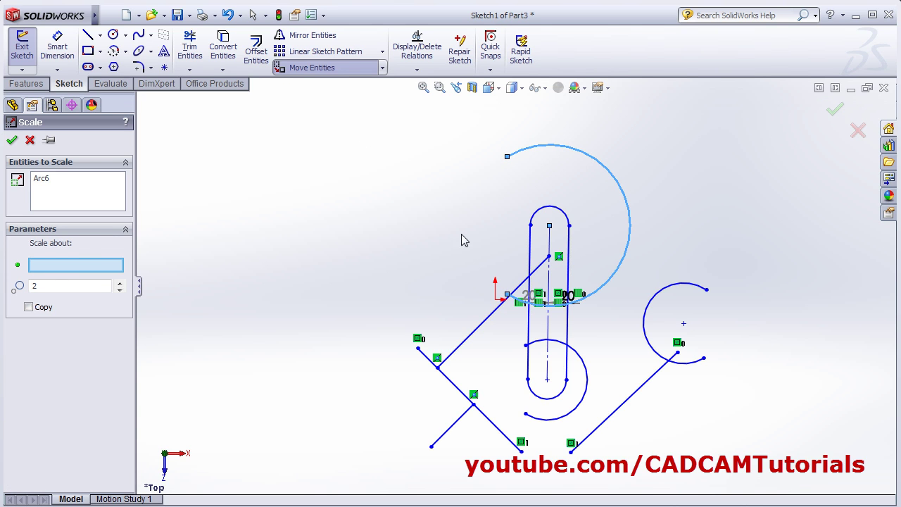
click(550, 226)
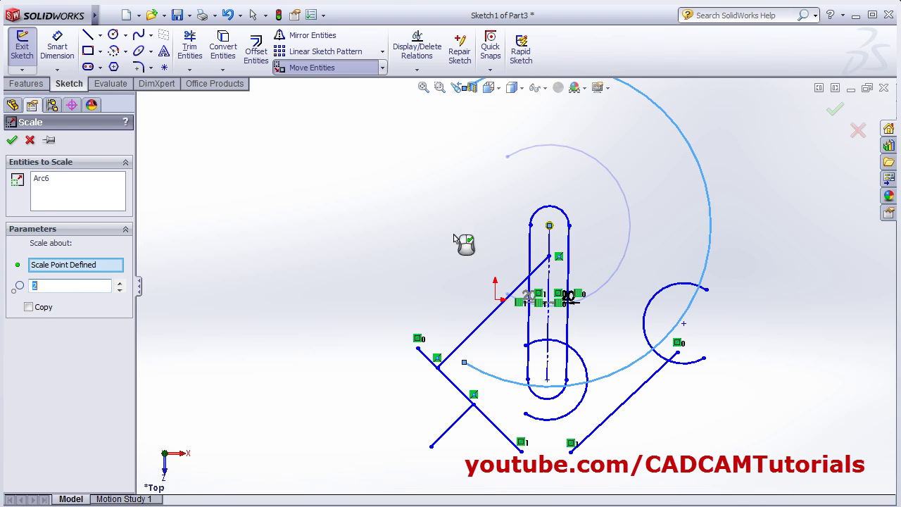
click(27, 307)
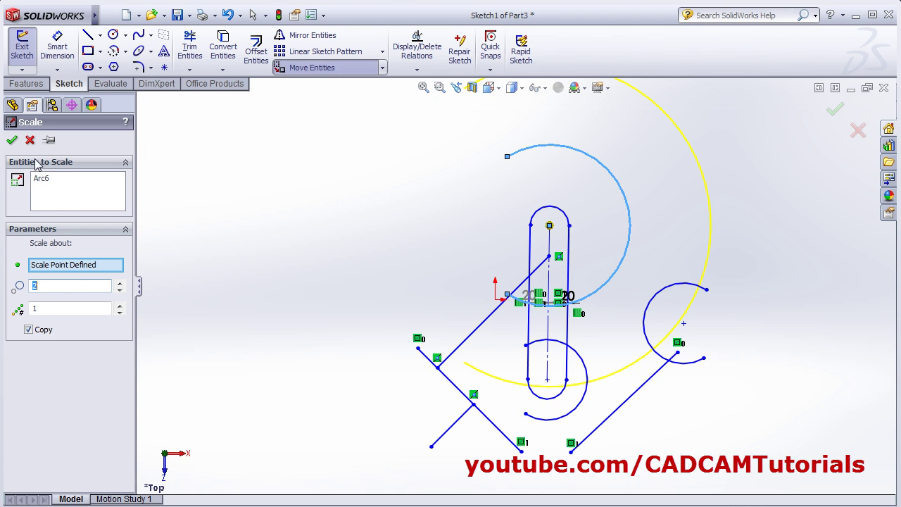
click(12, 139)
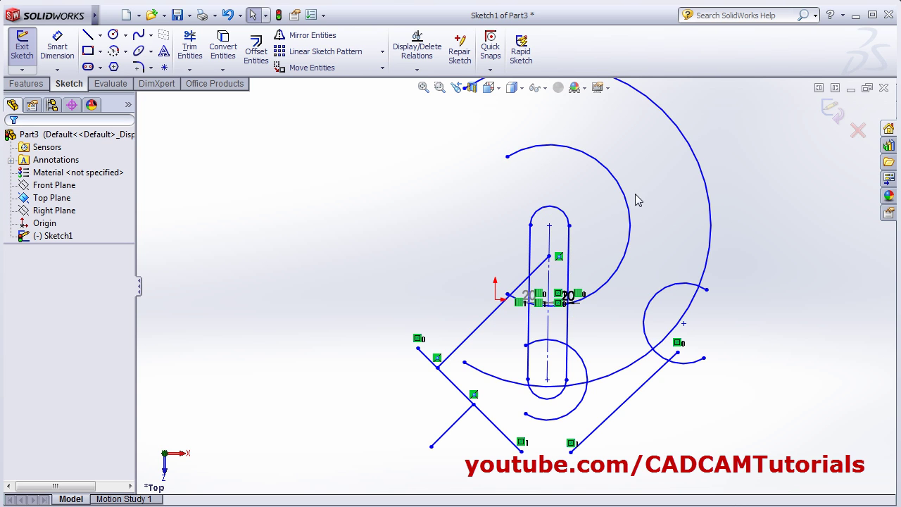
scroll(636, 201, up, 2)
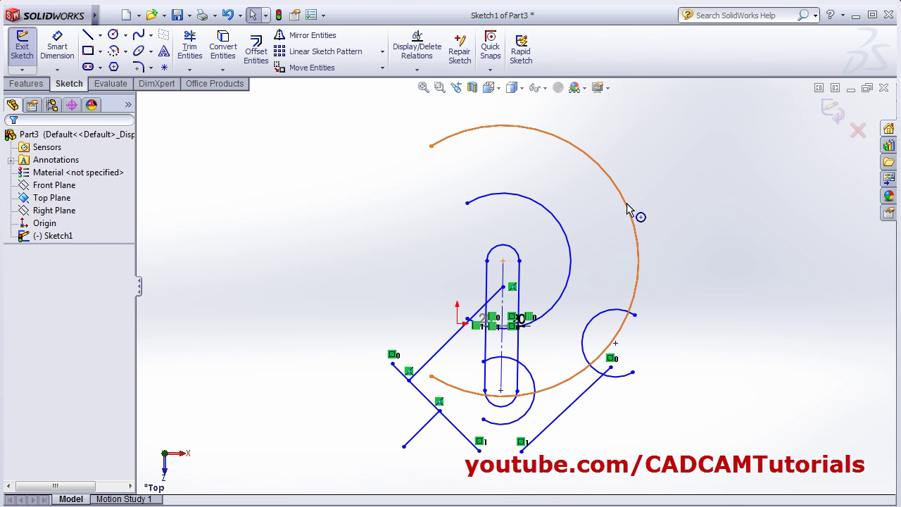
Stretch the box-selected slot top upward from the arc centre base point
click(382, 67)
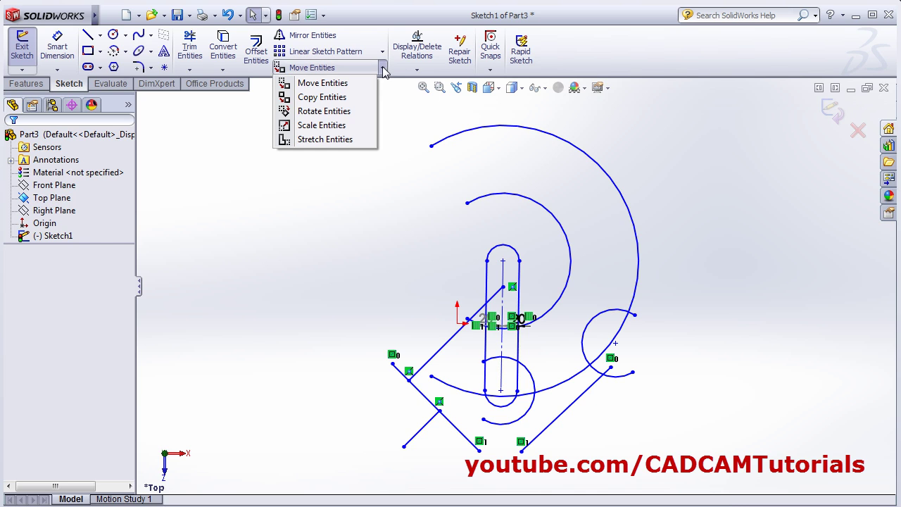
click(324, 140)
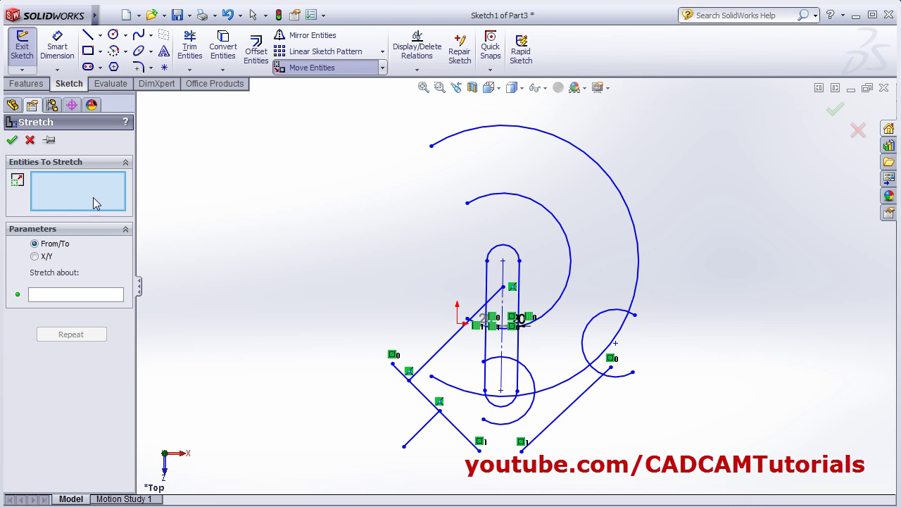
scroll(460, 237, up, 1)
scroll(479, 237, down, 4)
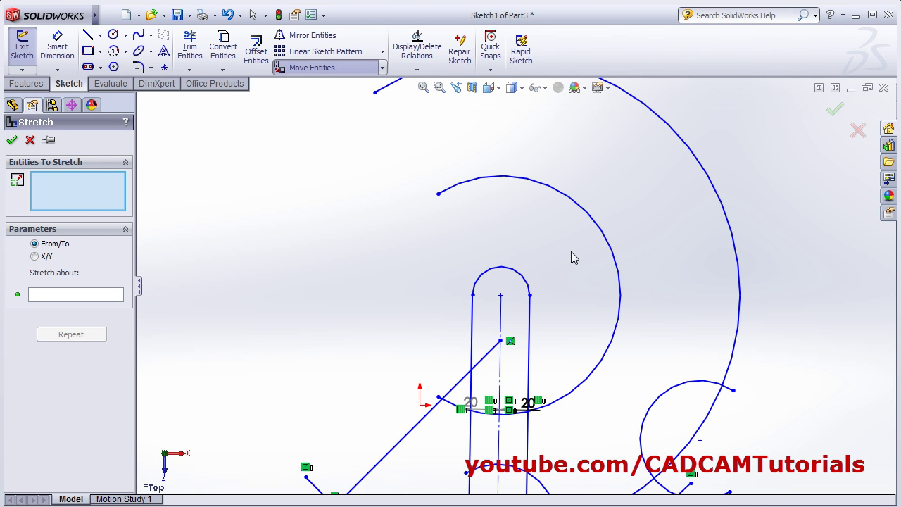
drag(567, 243, 429, 326)
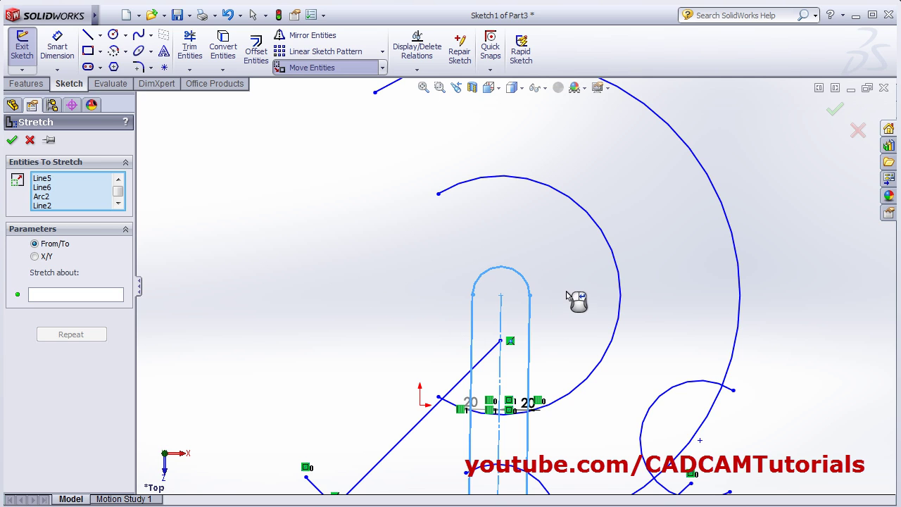
click(56, 296)
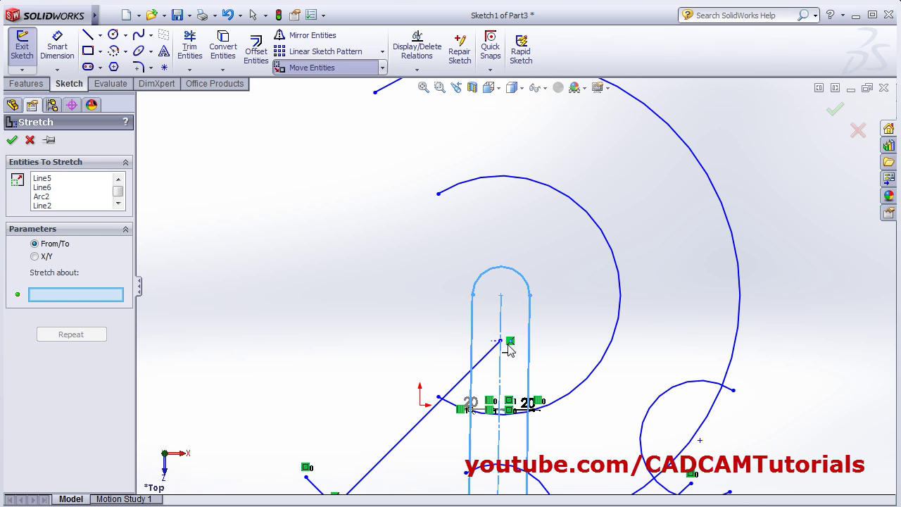
click(501, 296)
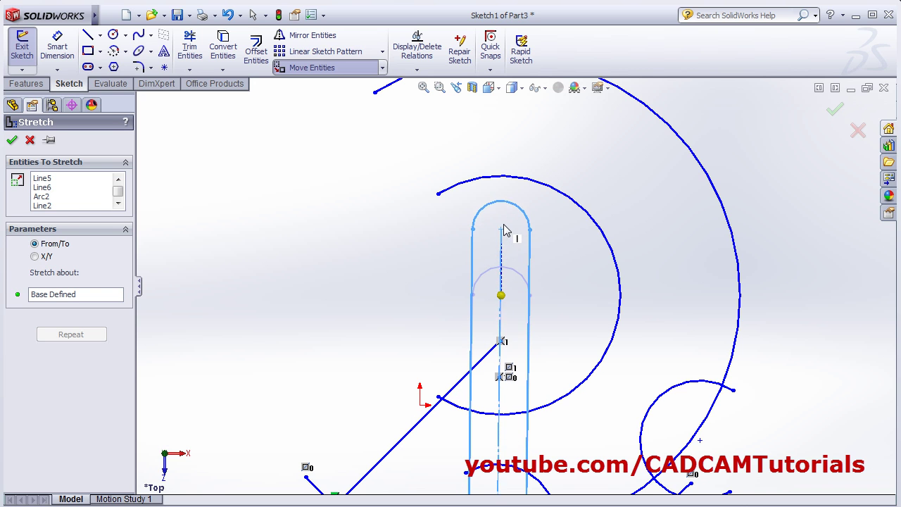
click(504, 219)
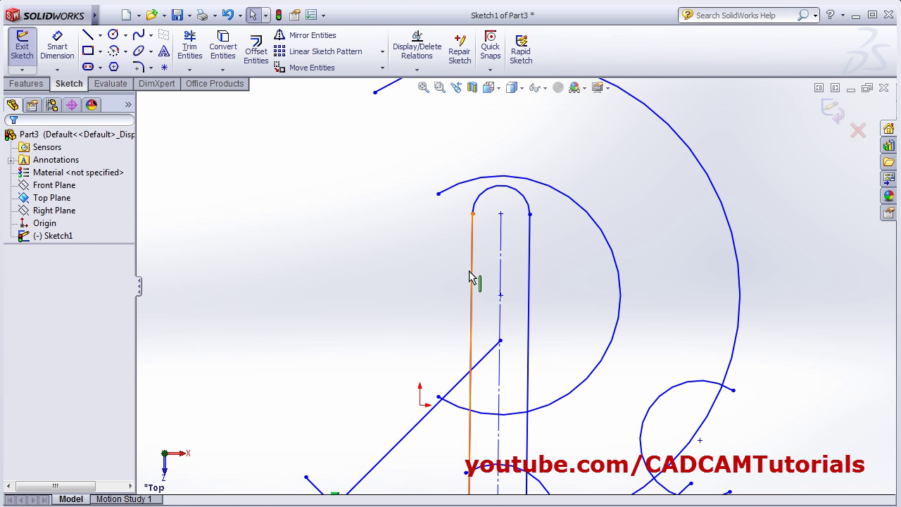
scroll(451, 264, up, 5)
scroll(527, 362, down, 2)
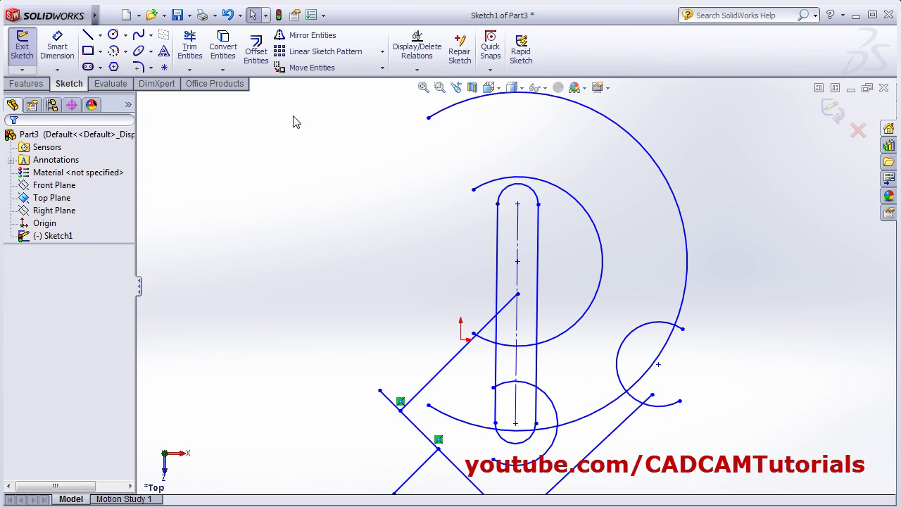
Box-select every entity in the sketch and delete it
click(383, 69)
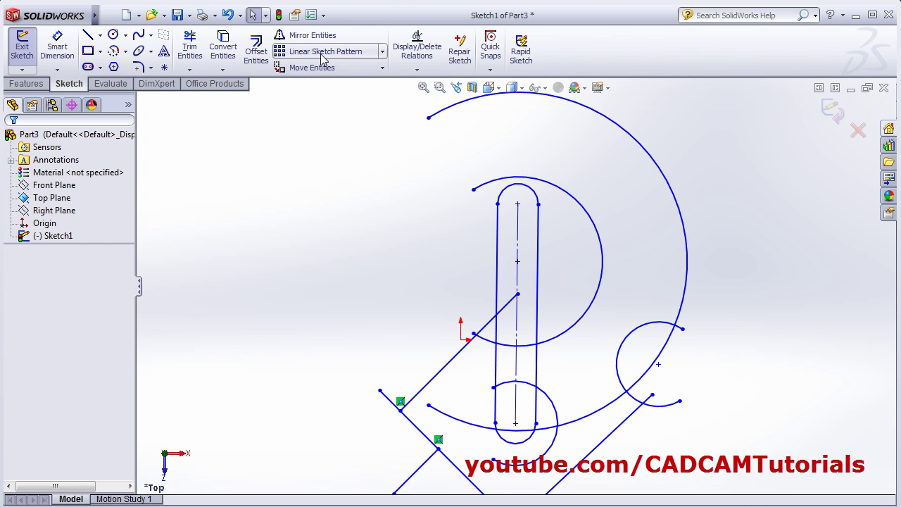
scroll(486, 212, up, 5)
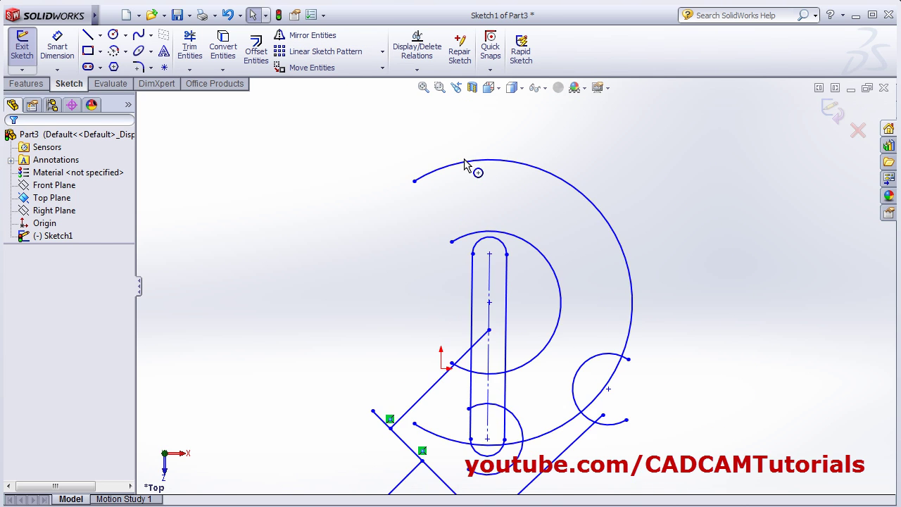
scroll(575, 345, down, 2)
mouse_move(634, 142)
mouse_down()
mouse_move(393, 271)
mouse_move(325, 468)
mouse_up()
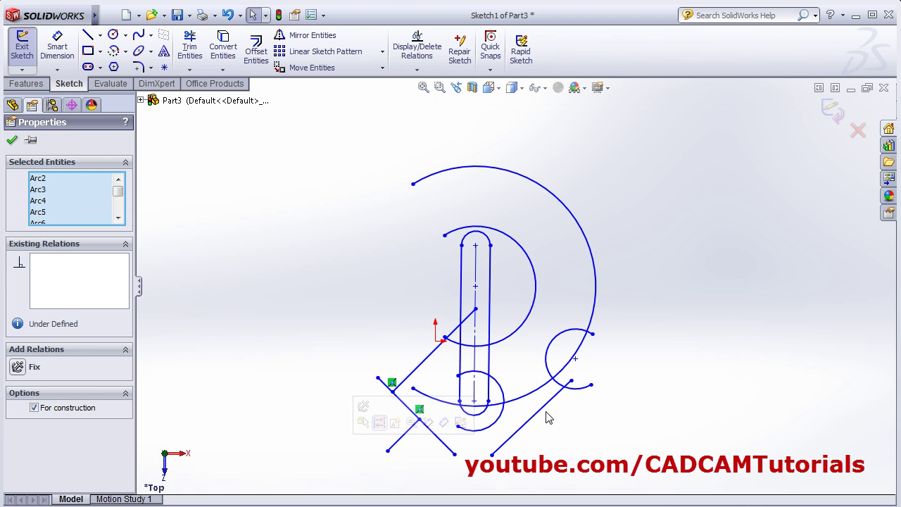
click(307, 255)
mouse_move(673, 139)
mouse_down()
mouse_move(345, 422)
mouse_move(316, 478)
mouse_up()
key(Delete)
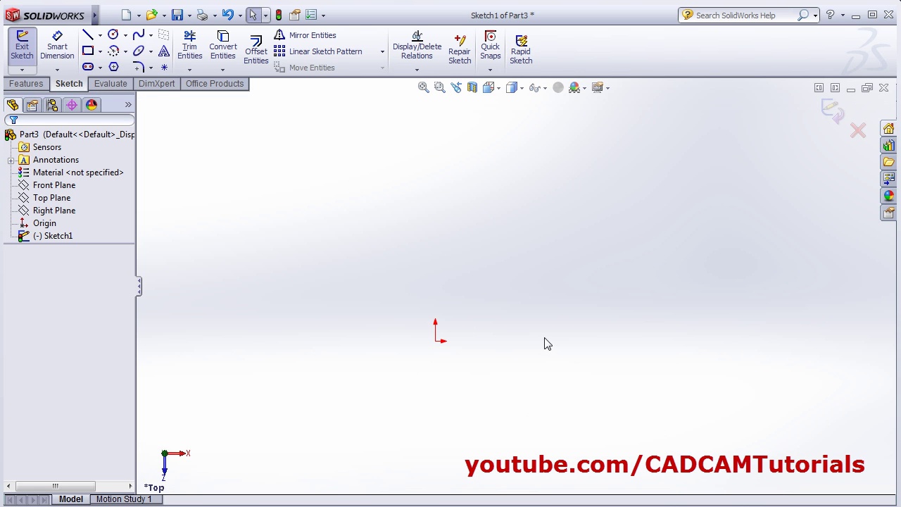
Draw a circle centred on the origin, radius about 57.73, and select it
click(112, 36)
click(435, 341)
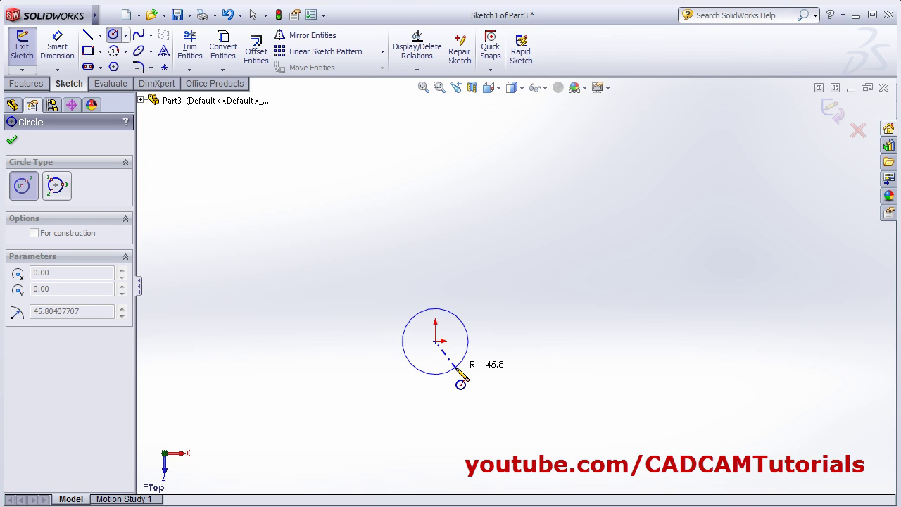
click(464, 371)
key(Escape)
key(Escape)
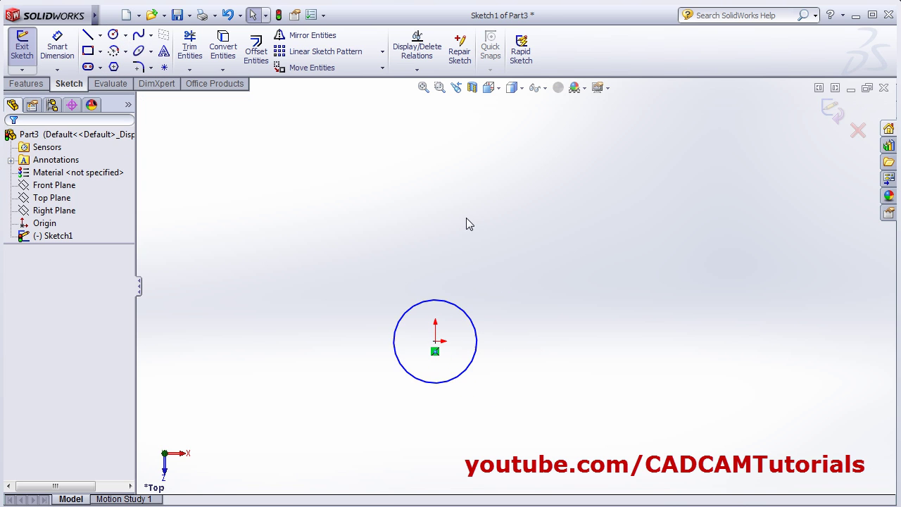
click(464, 316)
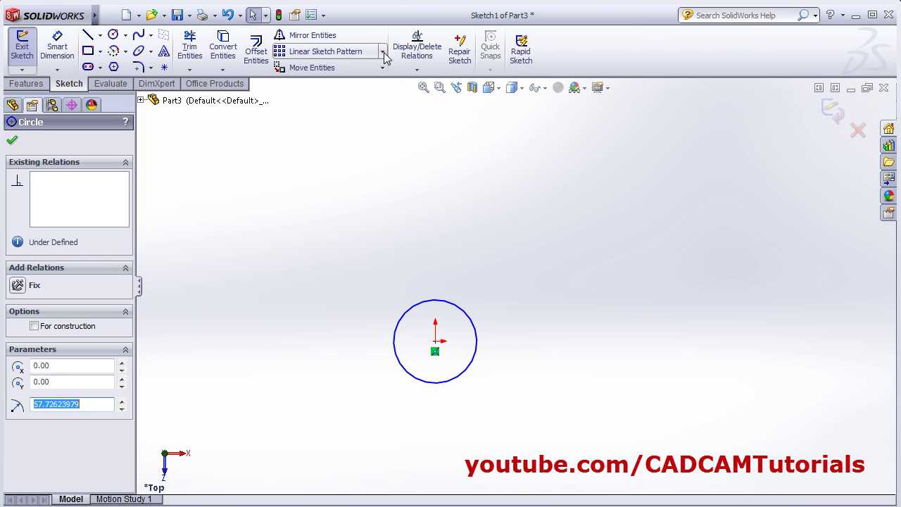
Start a linear pattern of the circle with 5 instances at 150 spacing
click(296, 53)
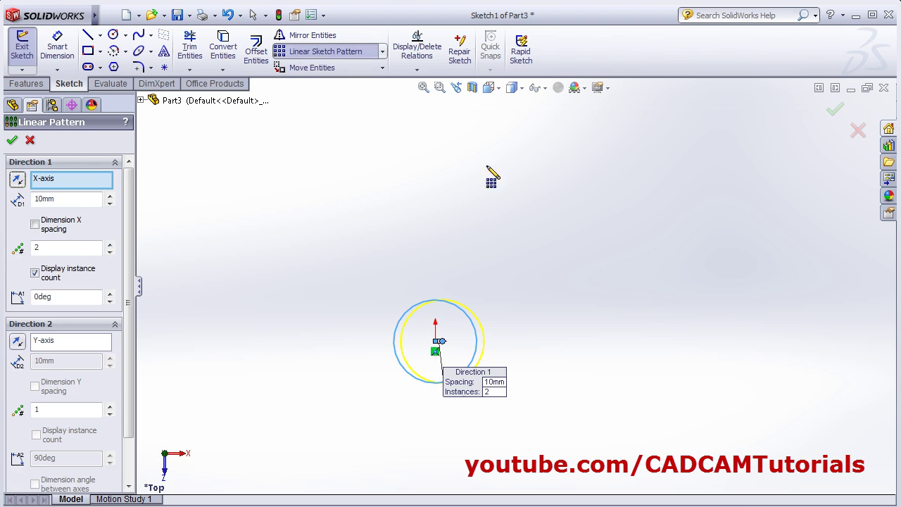
double_click(52, 247)
text(5)
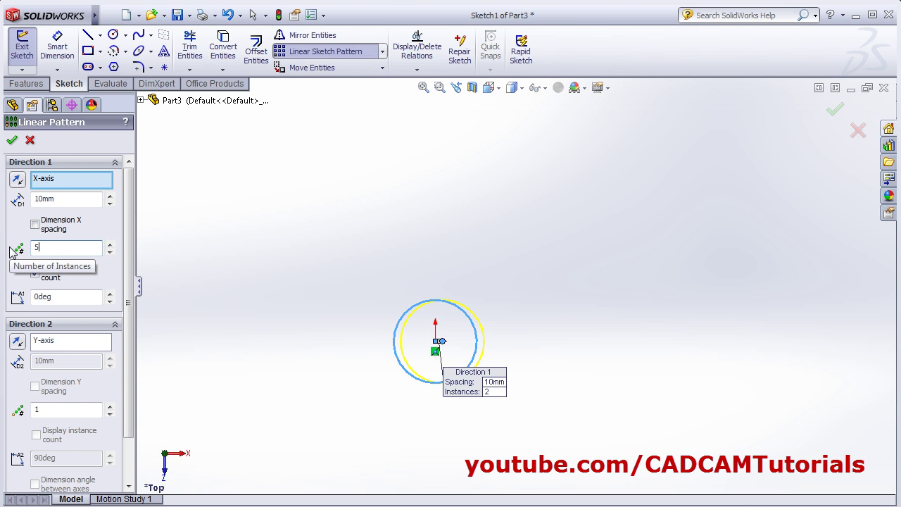
double_click(62, 199)
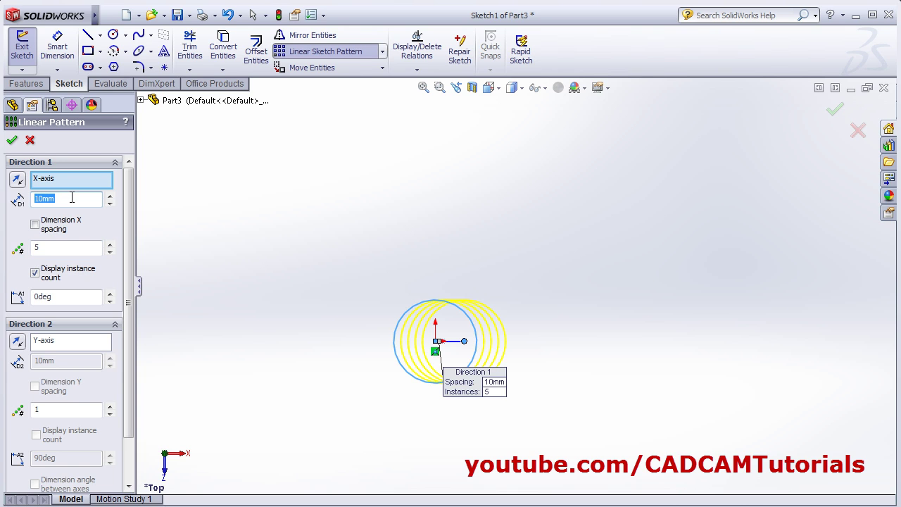
text(30)
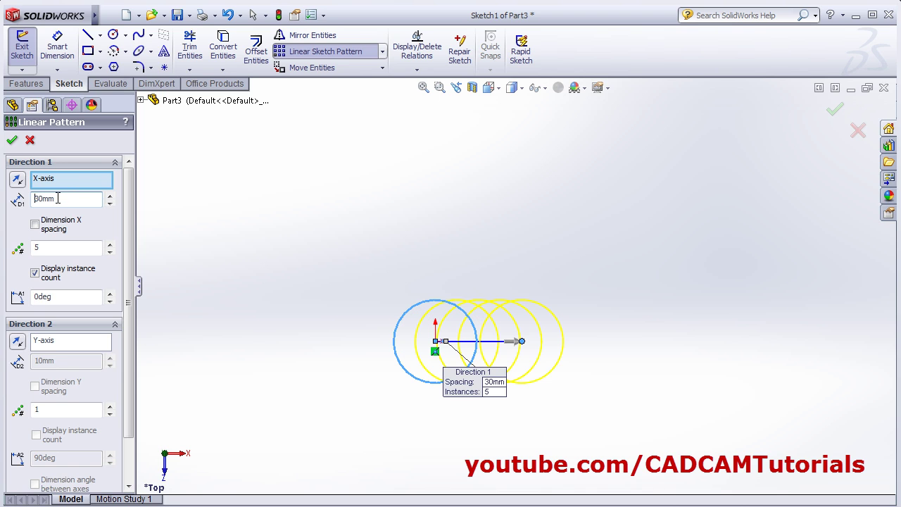
drag(72, 203, 27, 200)
text(100)
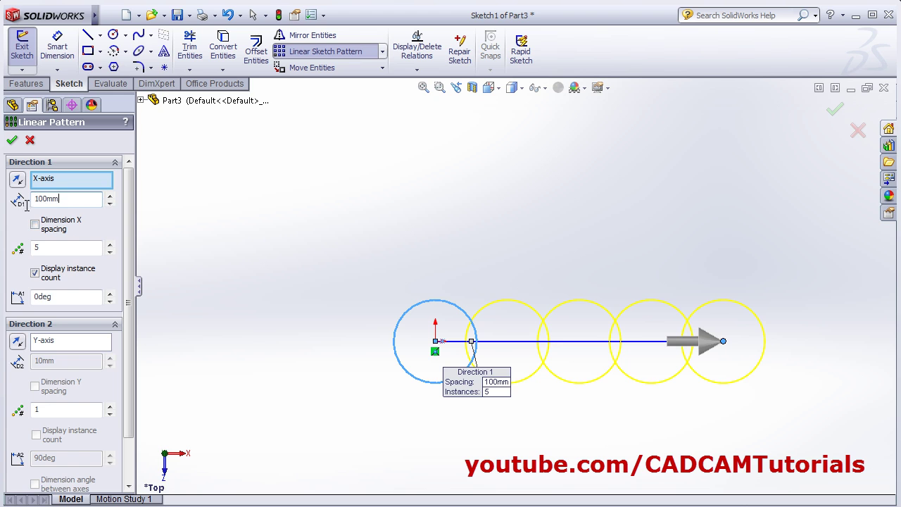
key(shift+Home)
text(150)
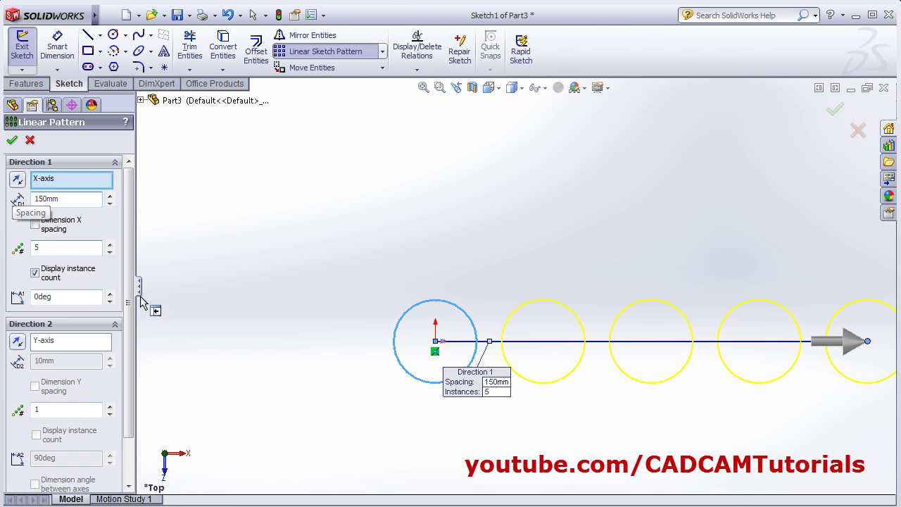
Fit the pattern preview in view and test reversing it, ending rightward along X
click(424, 87)
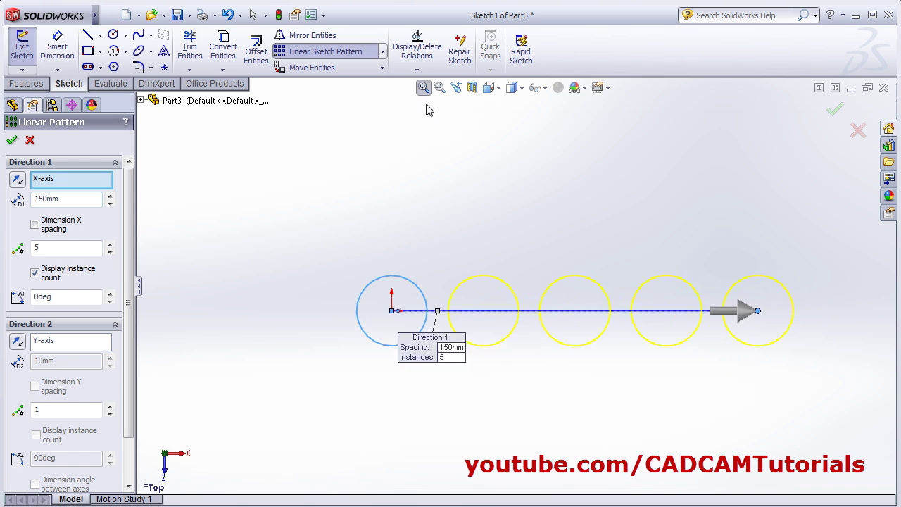
click(17, 181)
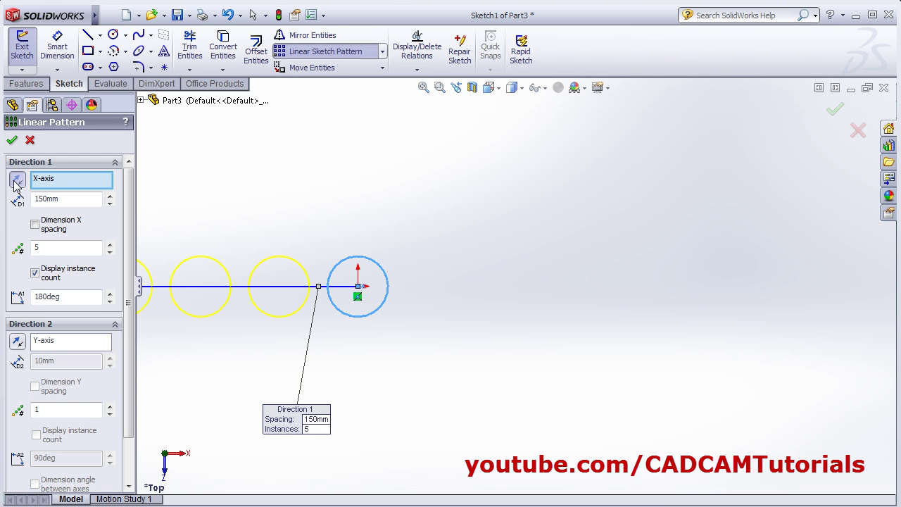
click(17, 181)
click(17, 181)
click(17, 181)
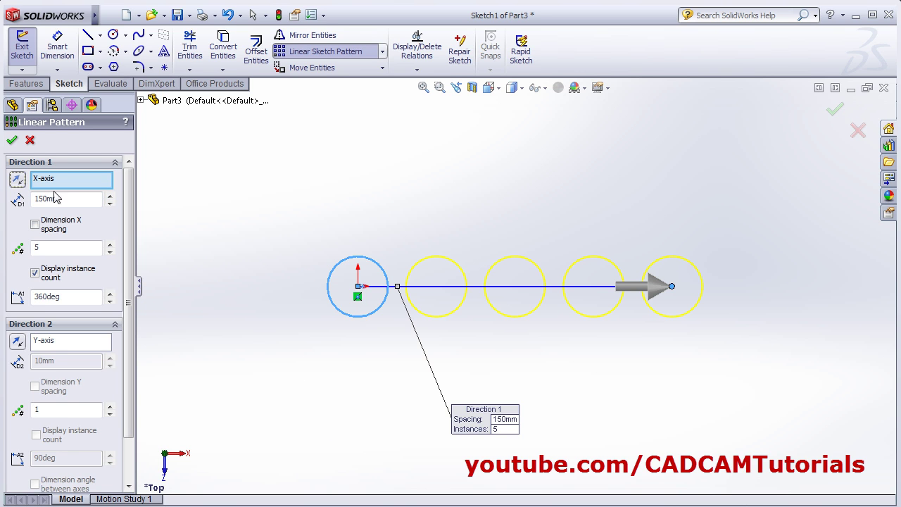
scroll(564, 277, down, 1)
scroll(553, 315, up, 1)
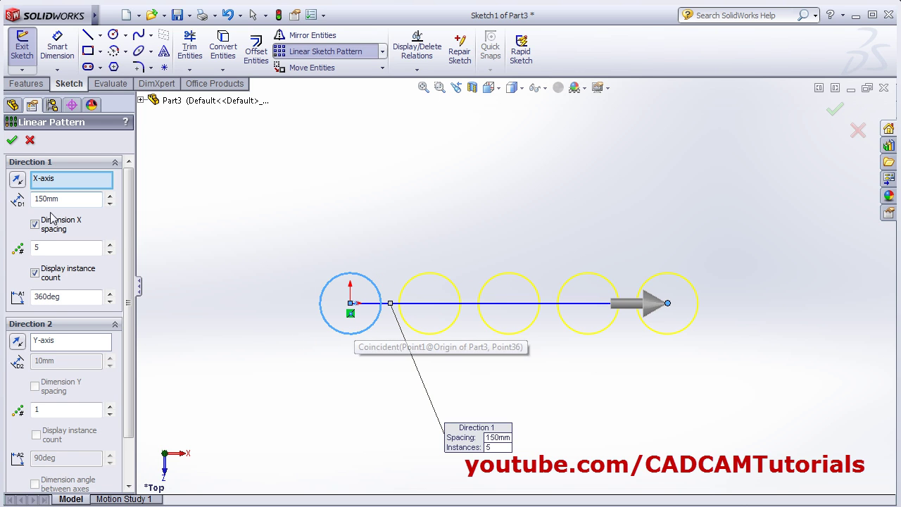
Apply the five-circle pattern and change its spacing dimension from 150 to 200
click(12, 141)
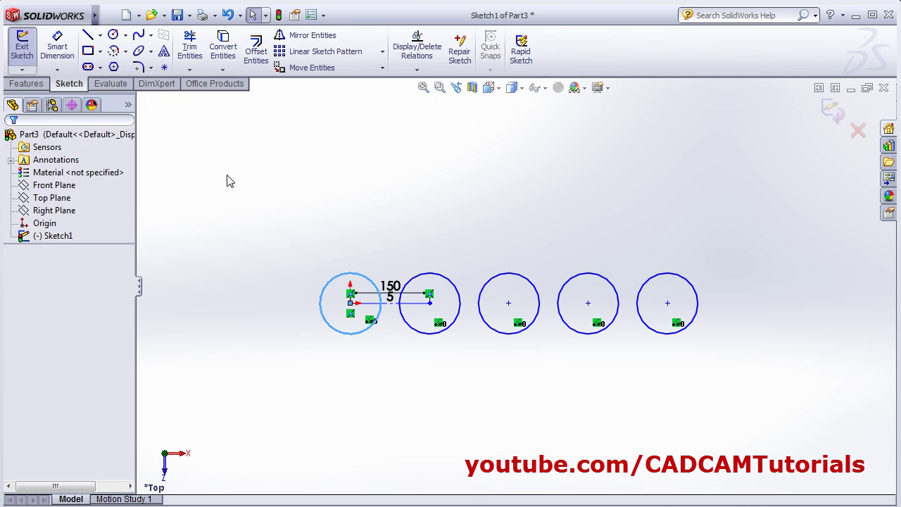
drag(403, 295, 395, 369)
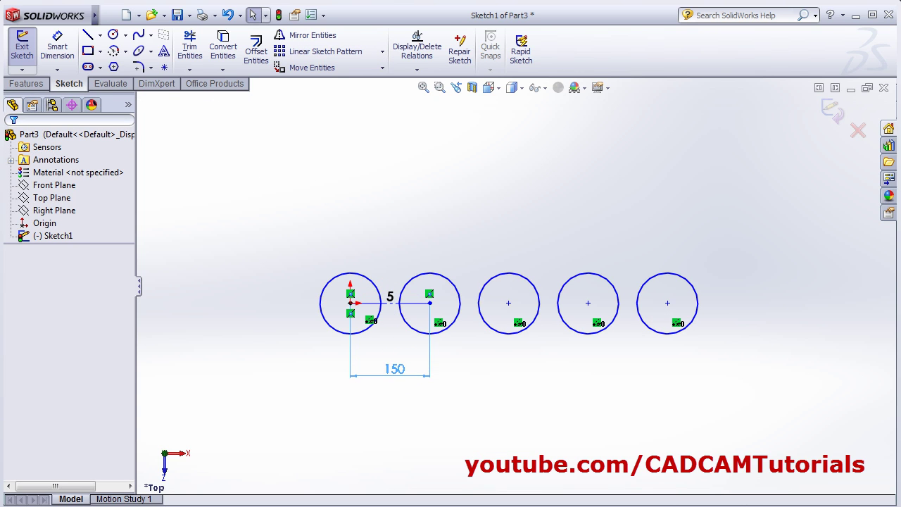
double_click(395, 369)
text(20)
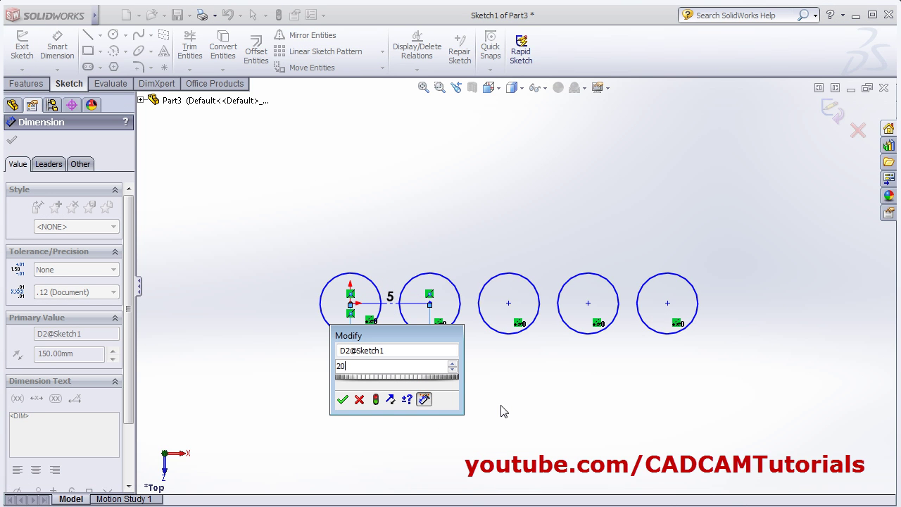
text(0)
key(Return)
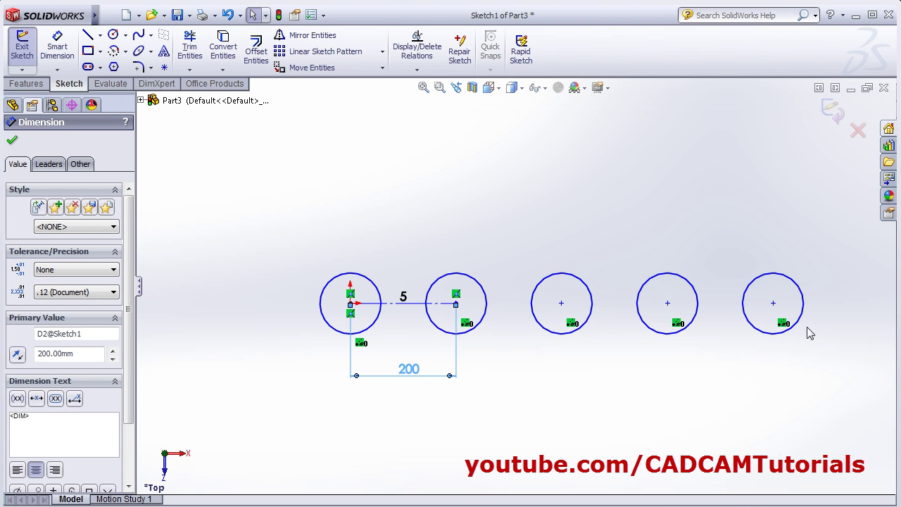
Change the pattern's instance-count dimension from 5 to 7
double_click(405, 298)
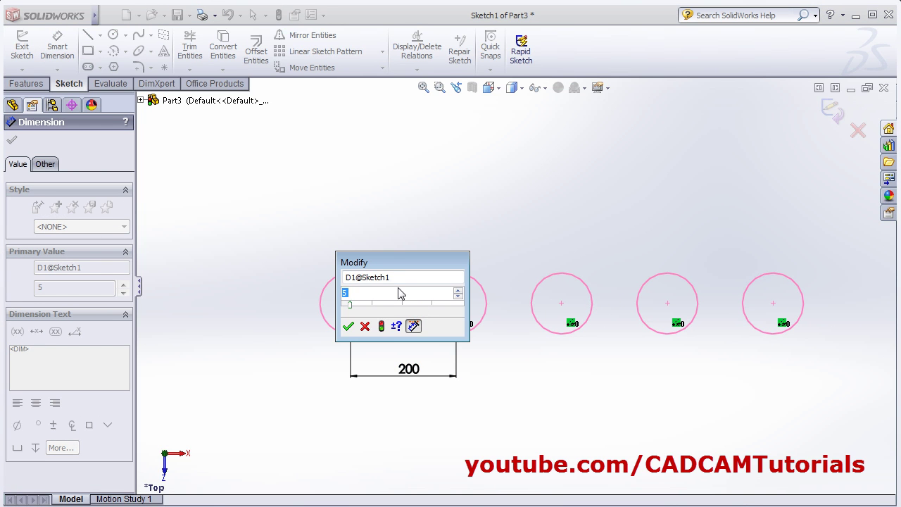
text(7)
key(Return)
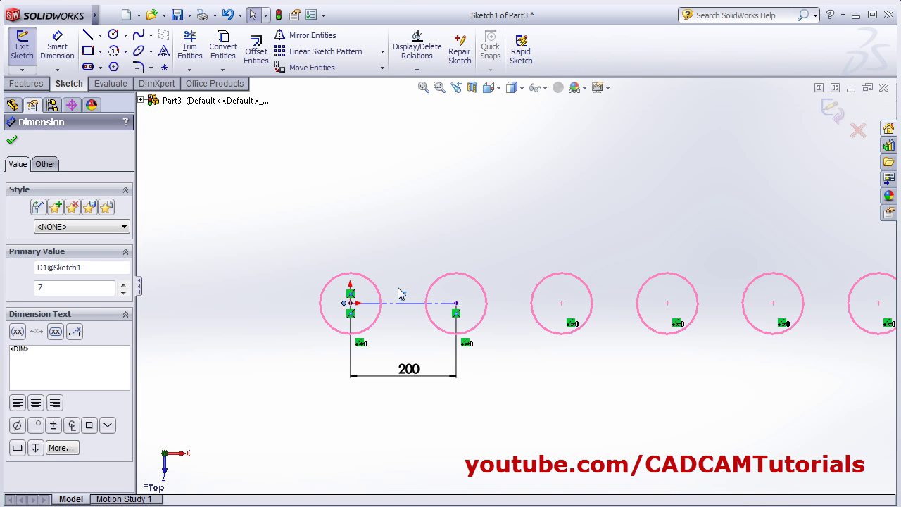
scroll(535, 373, down, 5)
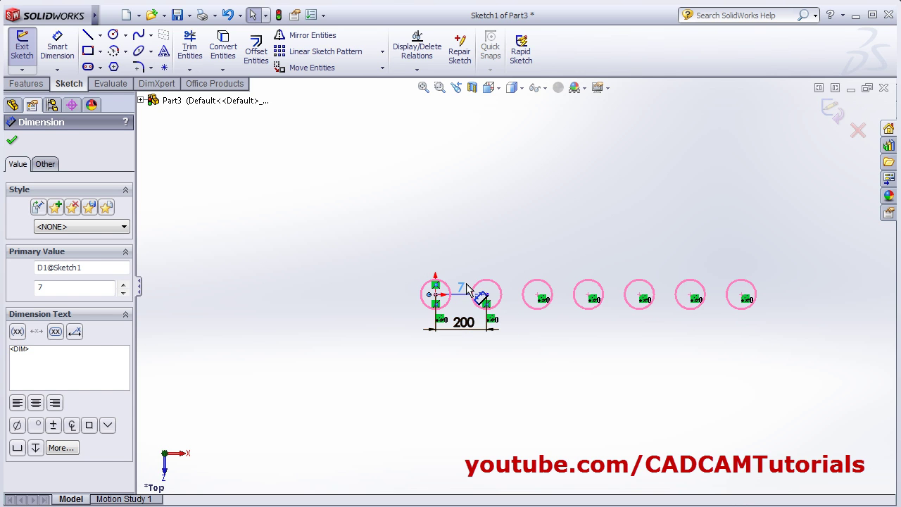
click(485, 228)
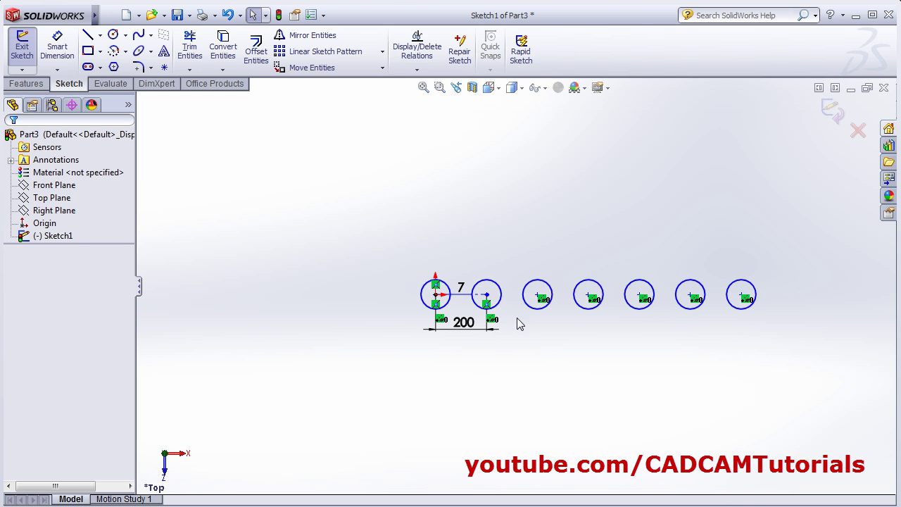
Undo the pattern edits and pattern the circle again with 5 instances at 150mm
key(ctrl+z)
key(ctrl+z)
key(ctrl+z)
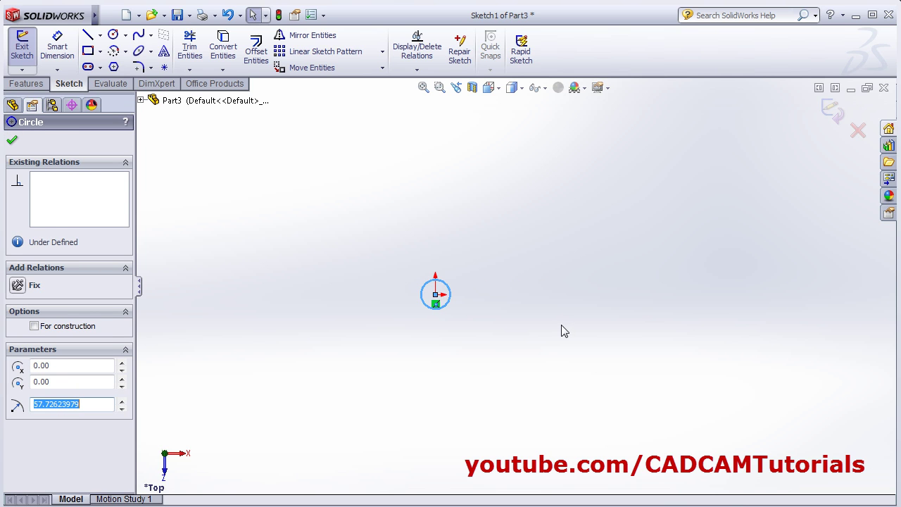
click(411, 231)
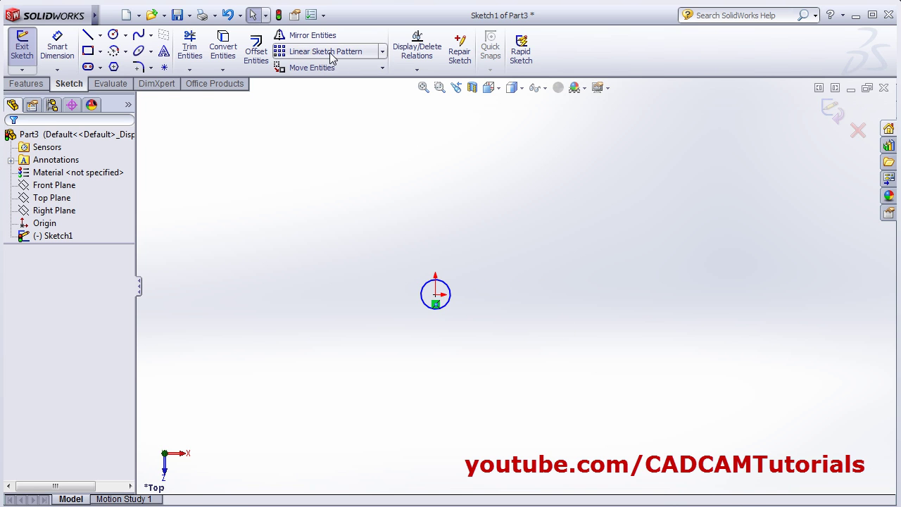
click(325, 51)
click(451, 295)
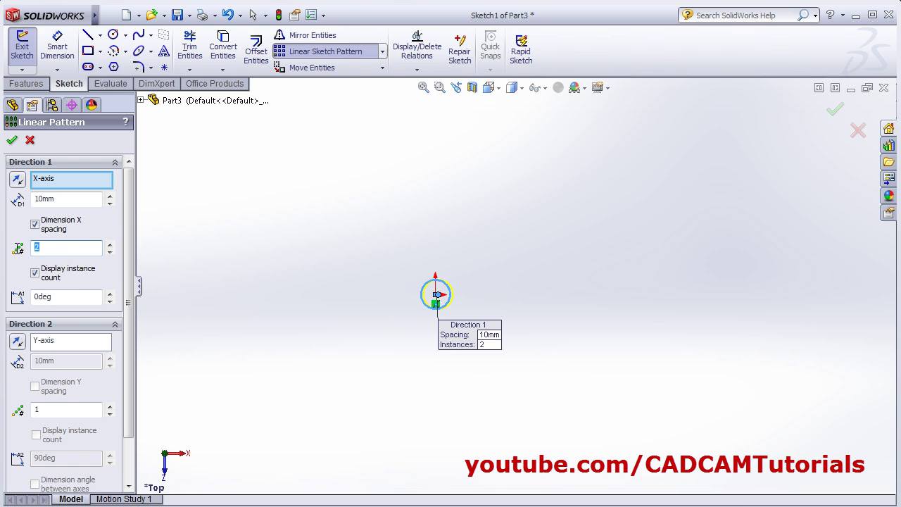
text(5)
double_click(56, 199)
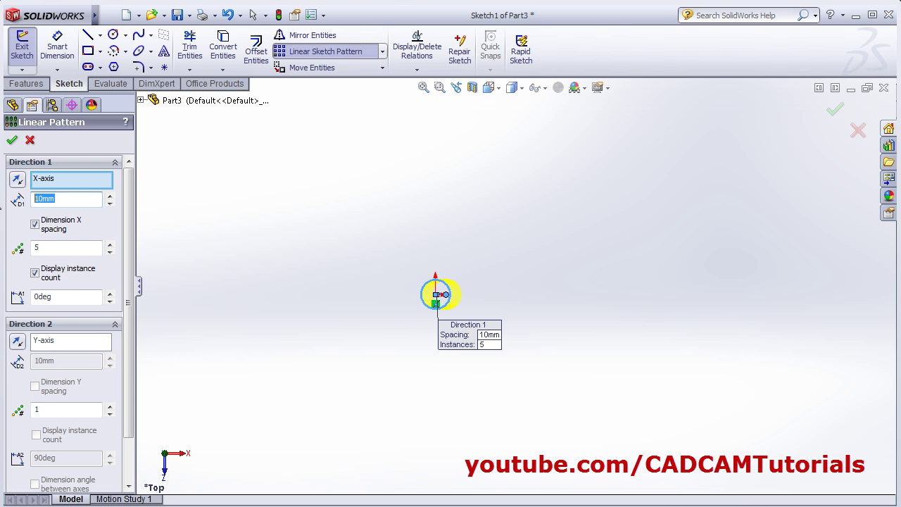
text(150)
key(Return)
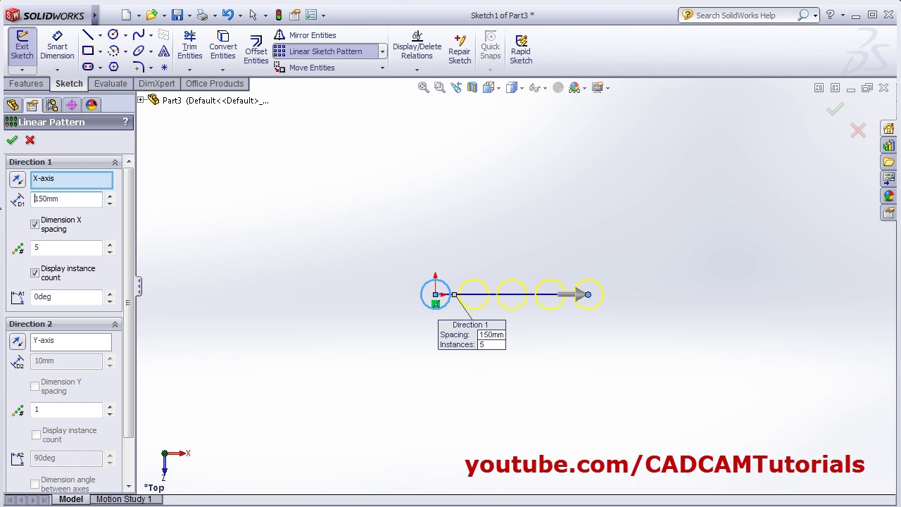
Turn off the instance-count and X-spacing dimensions, apply the pattern, then undo it
click(35, 273)
click(35, 226)
click(12, 141)
scroll(542, 289, down, 3)
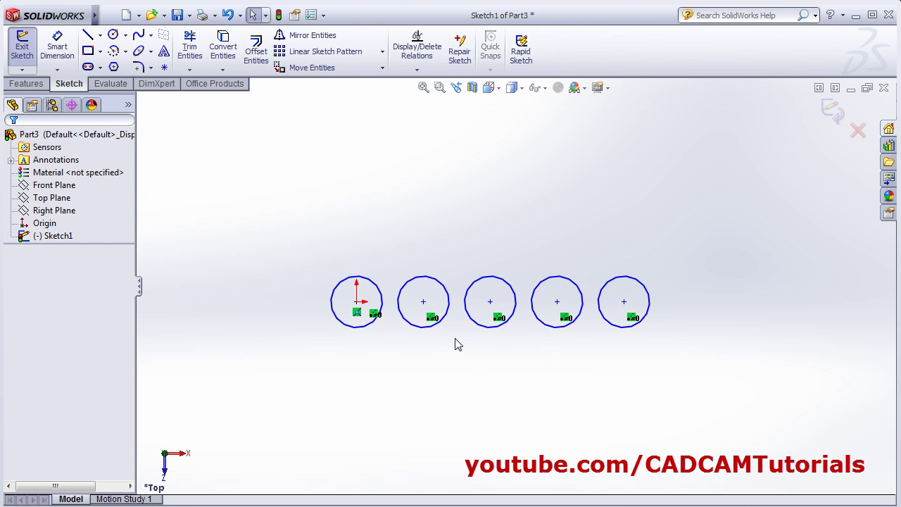
key(ctrl+z)
key(ctrl+shift+z)
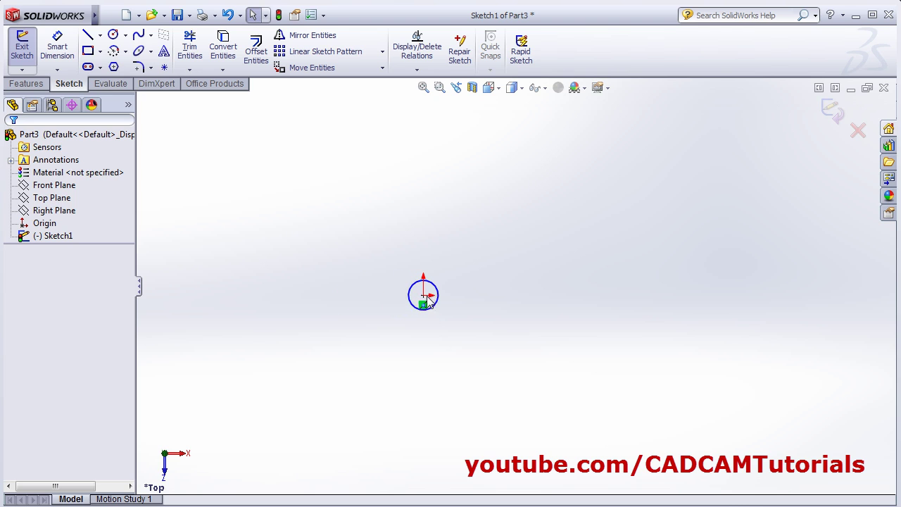
Pattern the circle in Direction 1 with 5 instances at 150mm, dimensioning X spacing
click(331, 54)
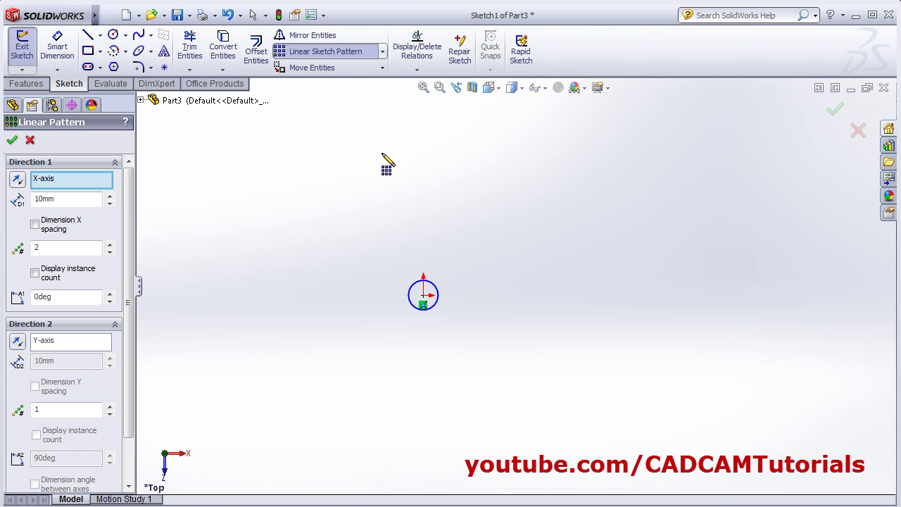
click(425, 309)
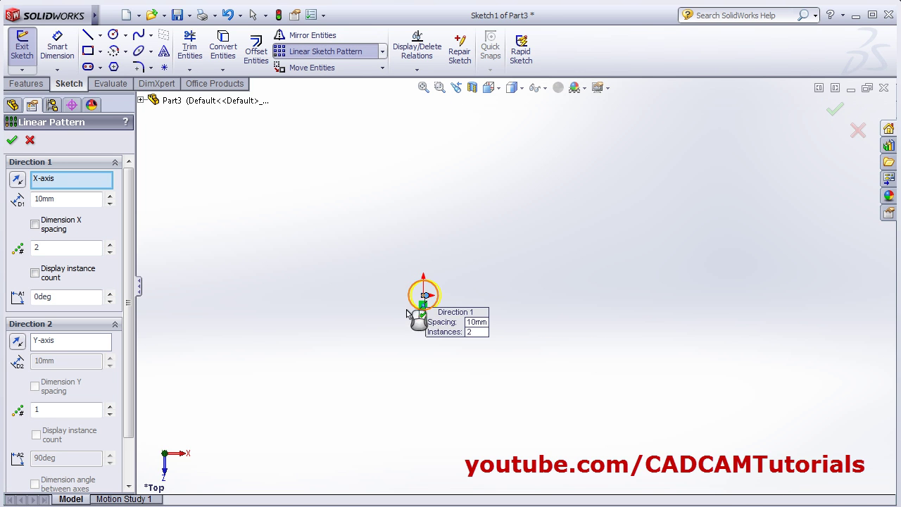
click(35, 224)
double_click(70, 200)
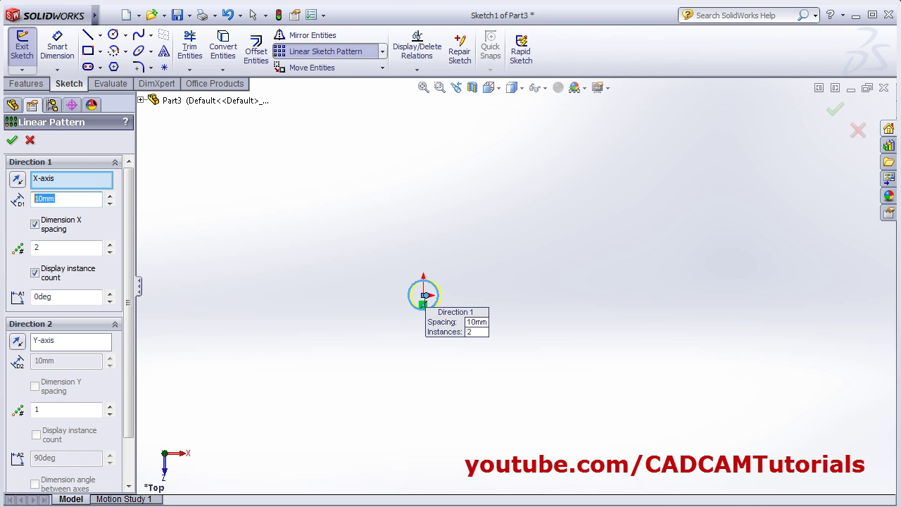
text(150)
key(Return)
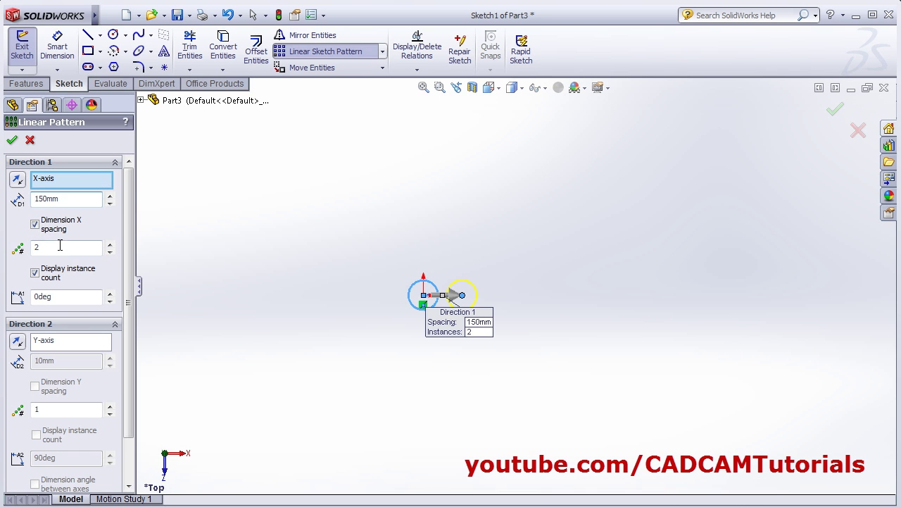
double_click(60, 246)
text(5)
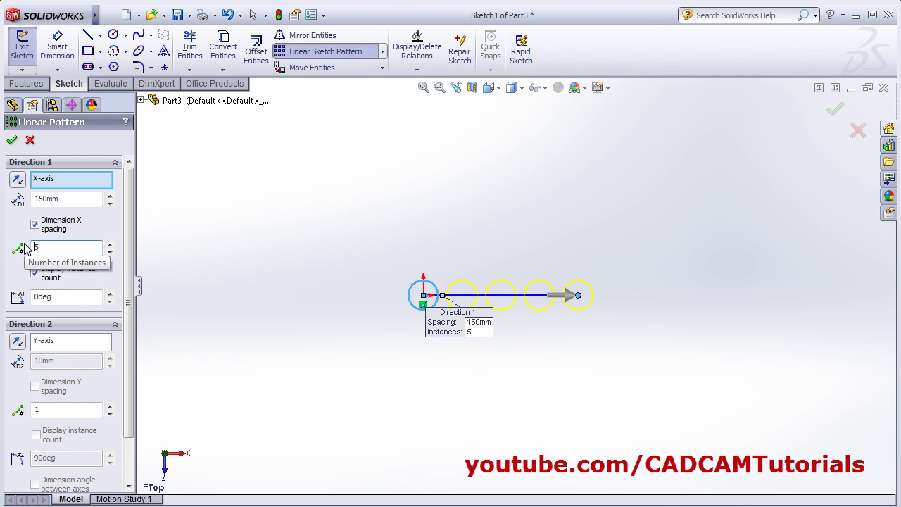
Try a 45deg pattern angle, then set it back to 0deg
double_click(47, 298)
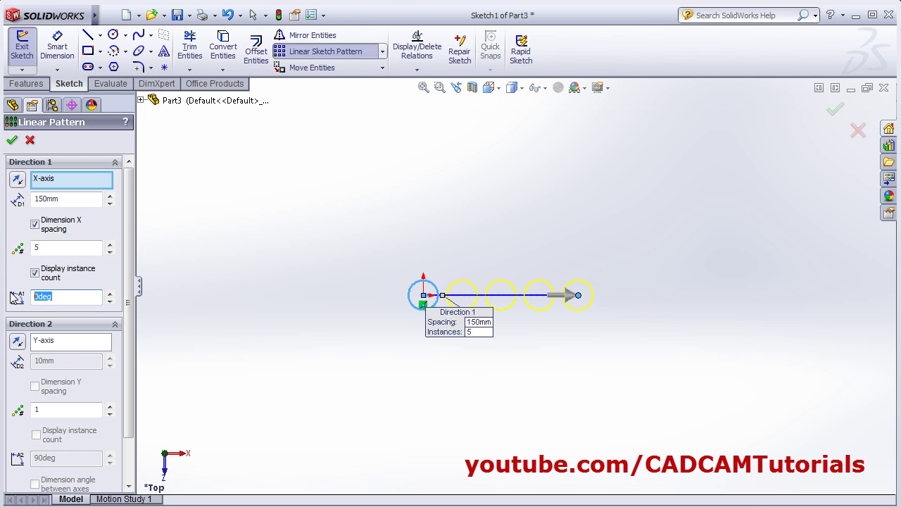
text(45)
key(Return)
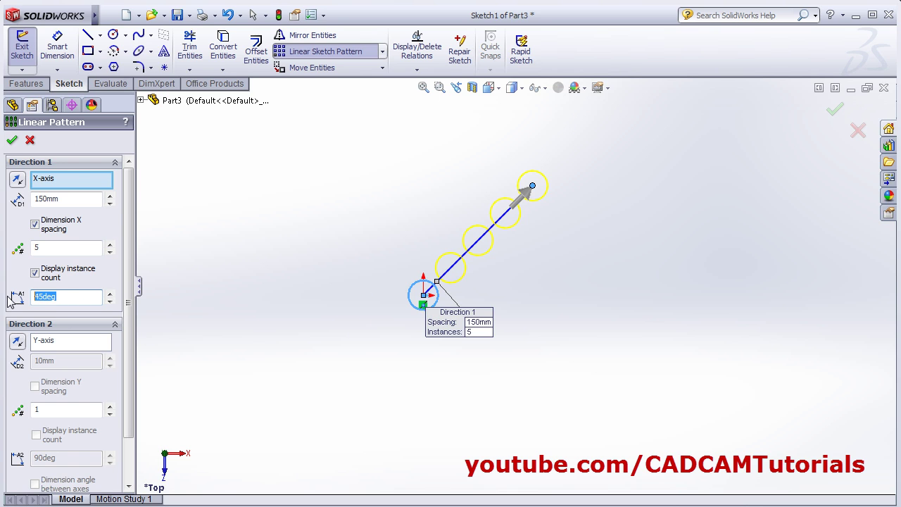
text(0)
key(Return)
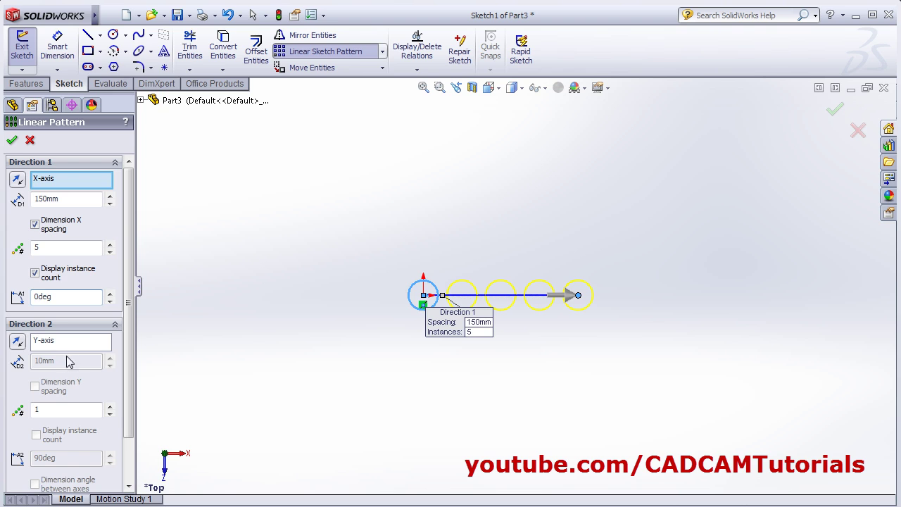
Set Direction 2 to 5 instances at 150mm, testing and restoring its upward direction
double_click(50, 411)
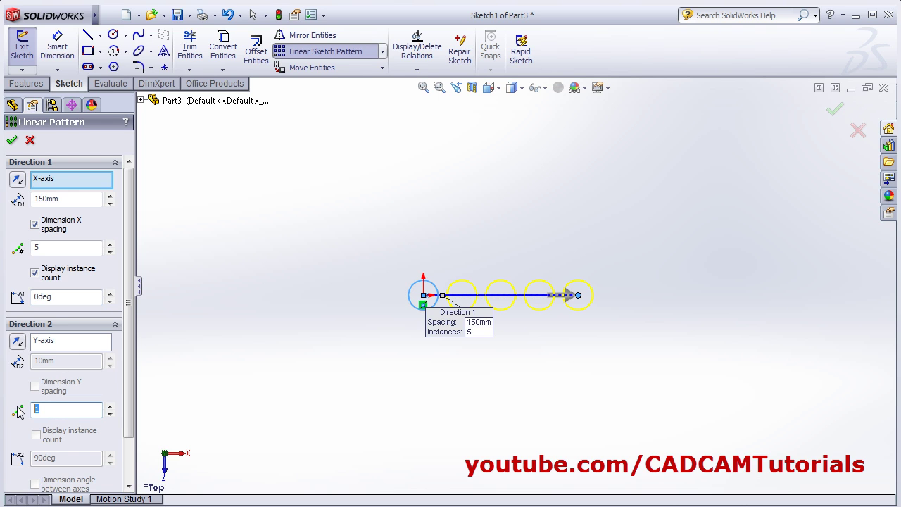
text(5)
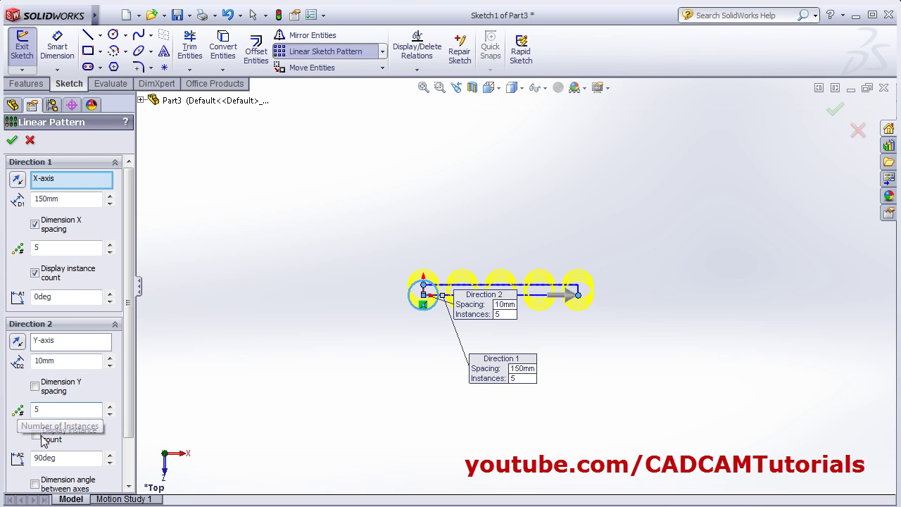
double_click(63, 361)
text(15)
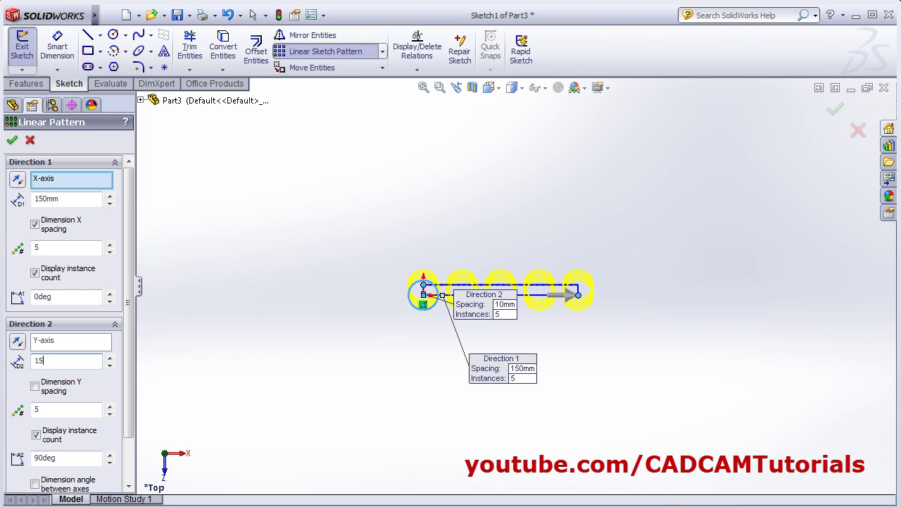
text(0)
key(Return)
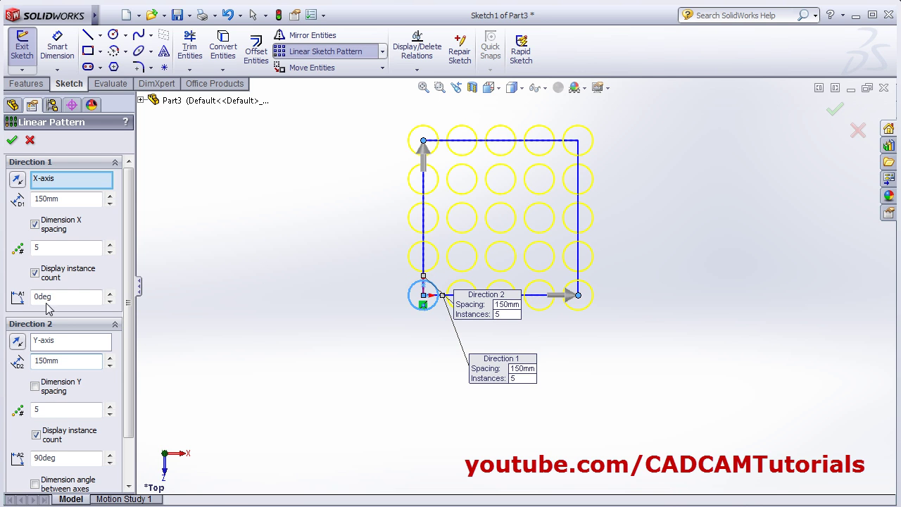
click(17, 342)
click(18, 342)
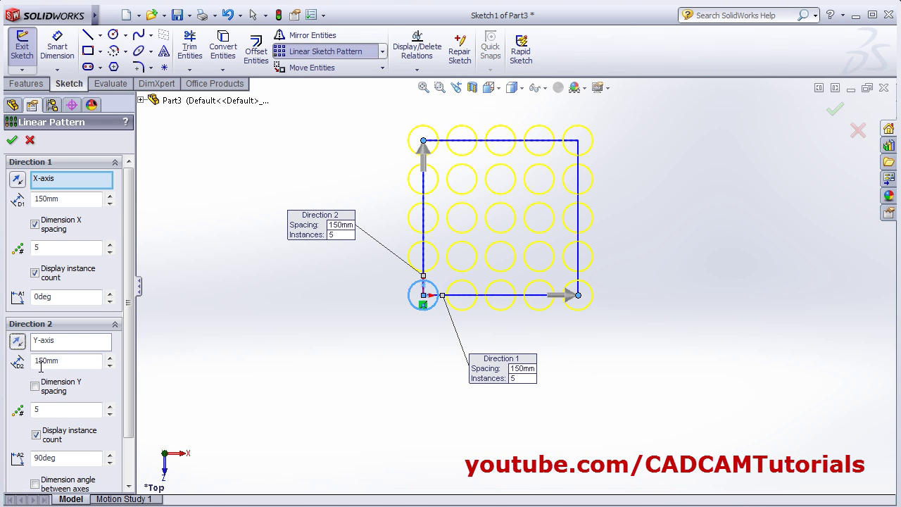
scroll(134, 407, down, 3)
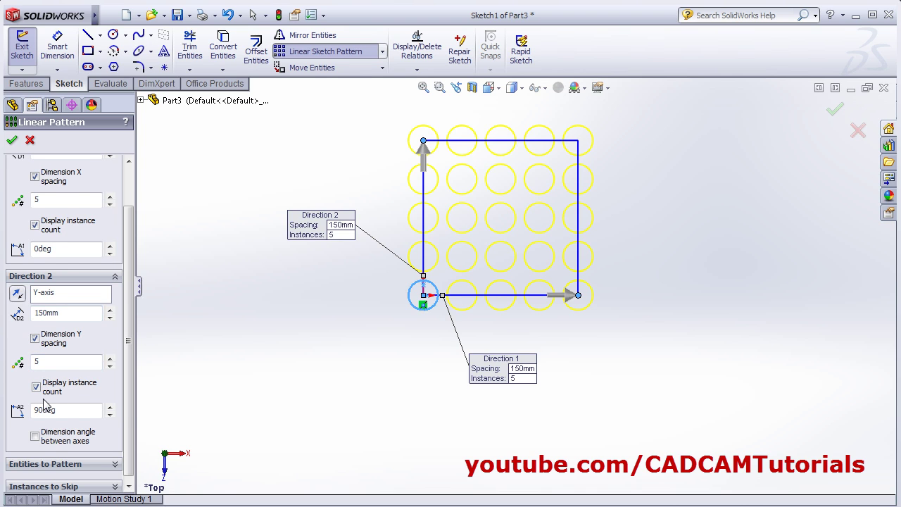
scroll(130, 423, down, 1)
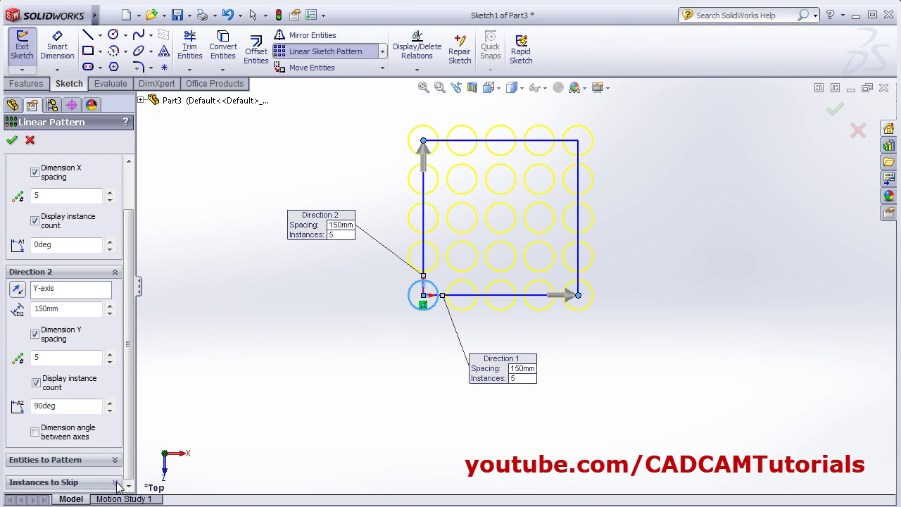
Skip instances (3,3), (4,3), (2,4) and (2,2), then apply the grid pattern
click(70, 483)
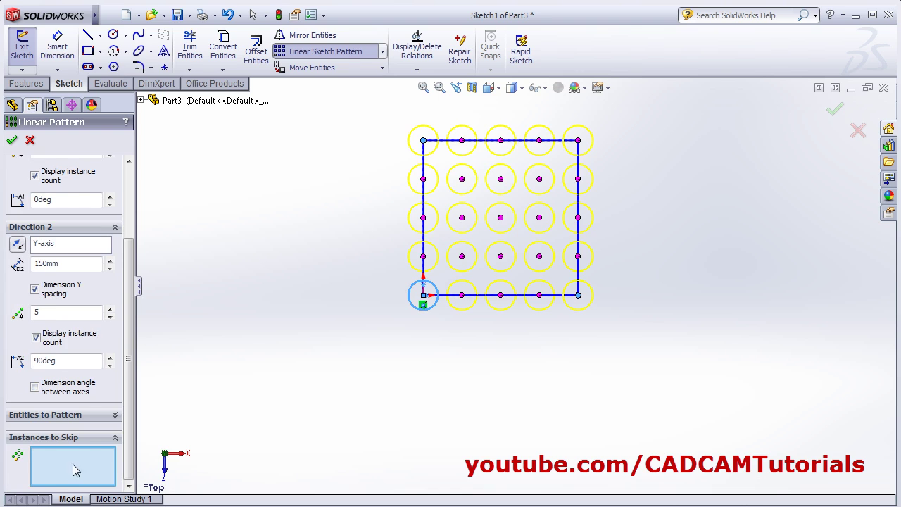
click(502, 223)
click(539, 220)
click(463, 181)
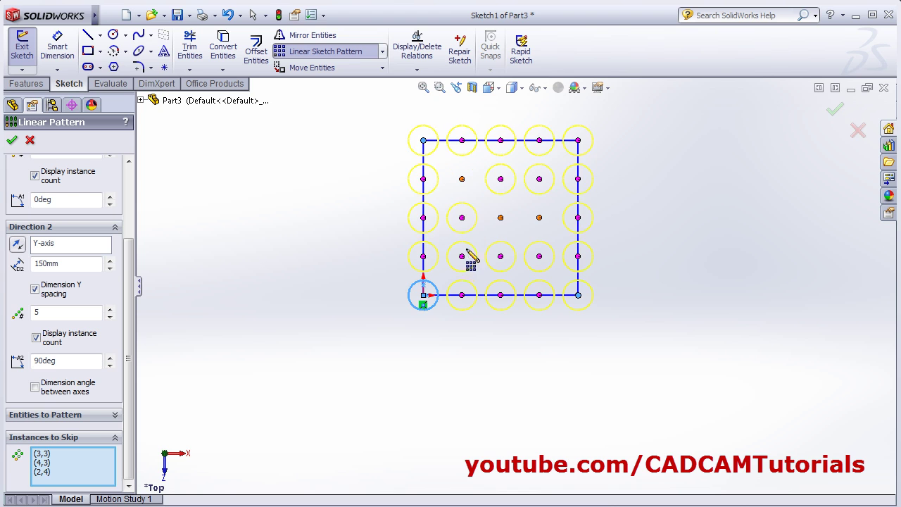
click(463, 258)
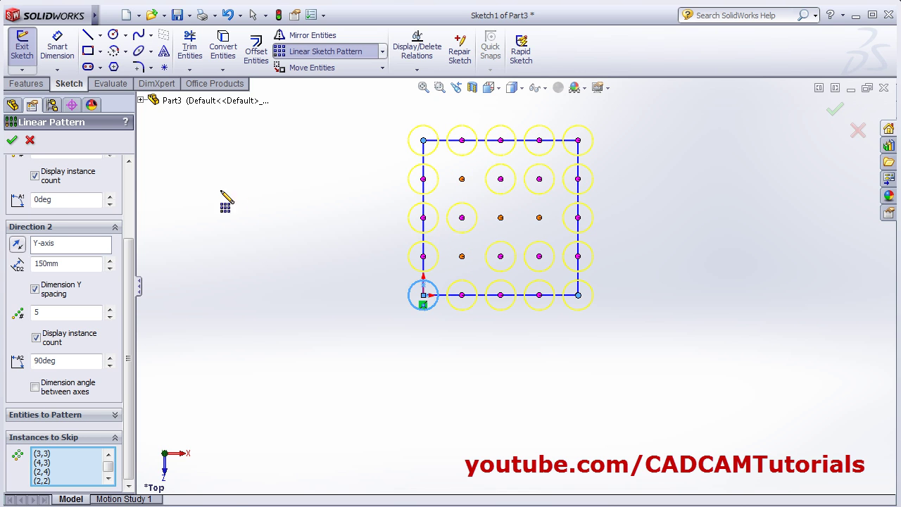
click(13, 141)
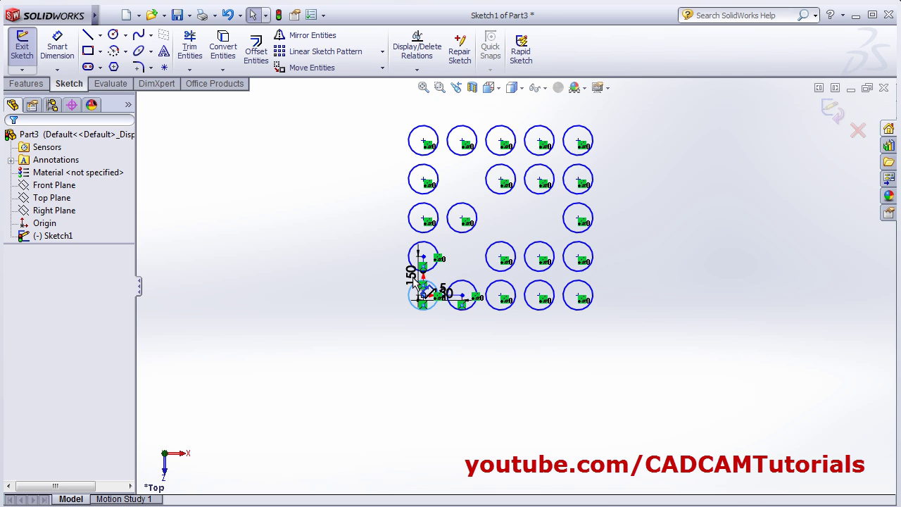
Box-select all grid circles and dimensions and delete them, confirming Yes to All
scroll(596, 109, down, 2)
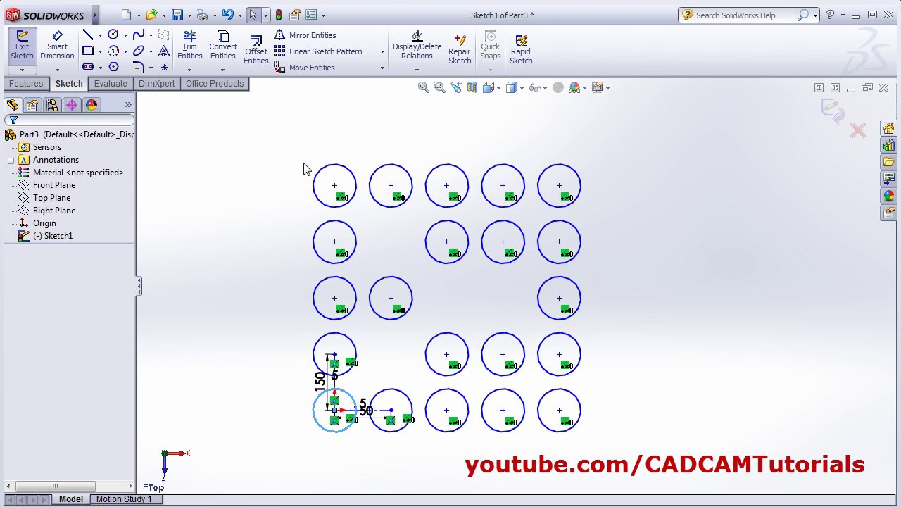
drag(253, 127, 645, 453)
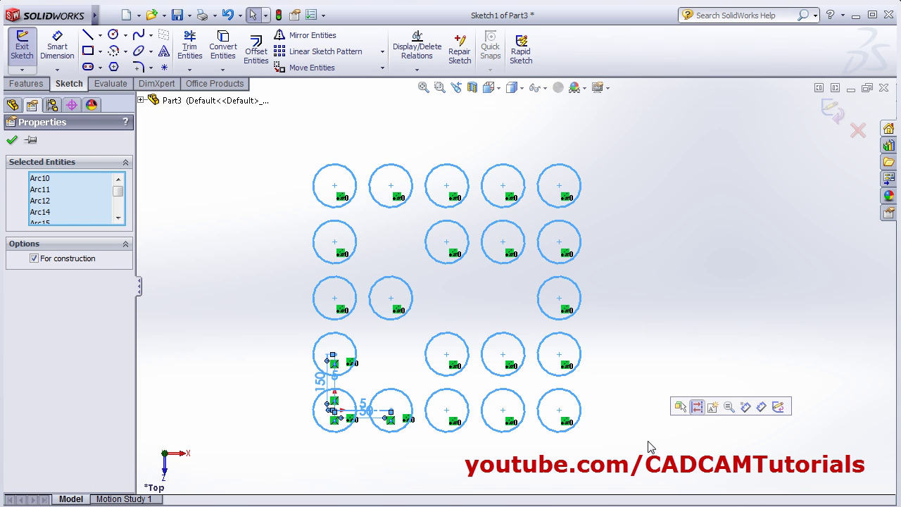
key(Delete)
click(406, 285)
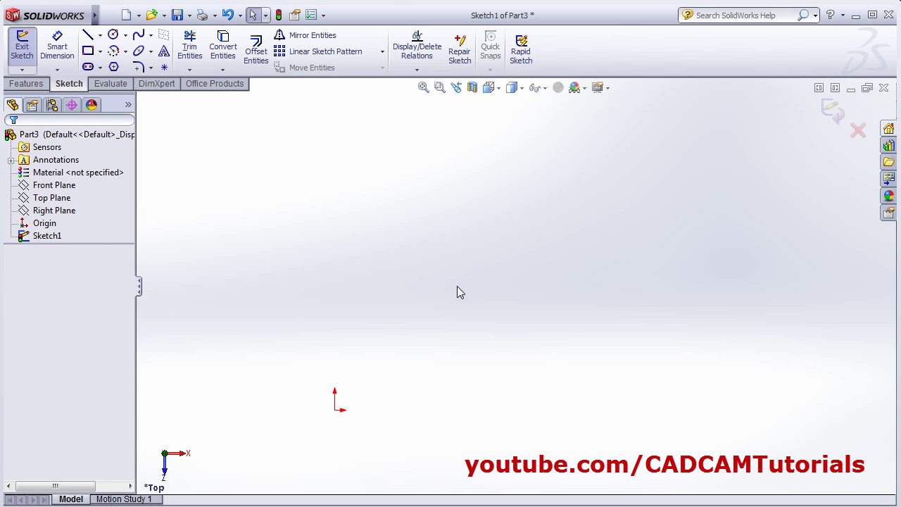
Draw a construction circle centred on the origin with radius about 474.76
click(383, 52)
click(113, 35)
click(335, 409)
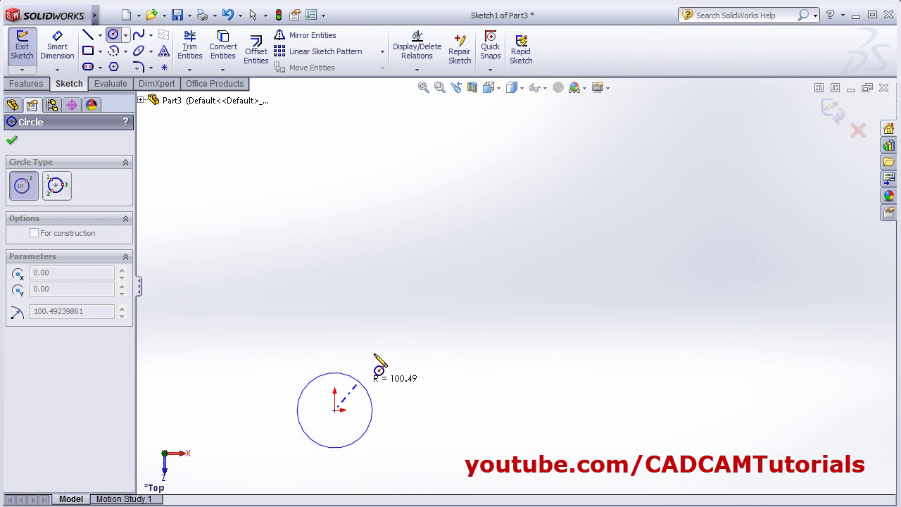
click(424, 263)
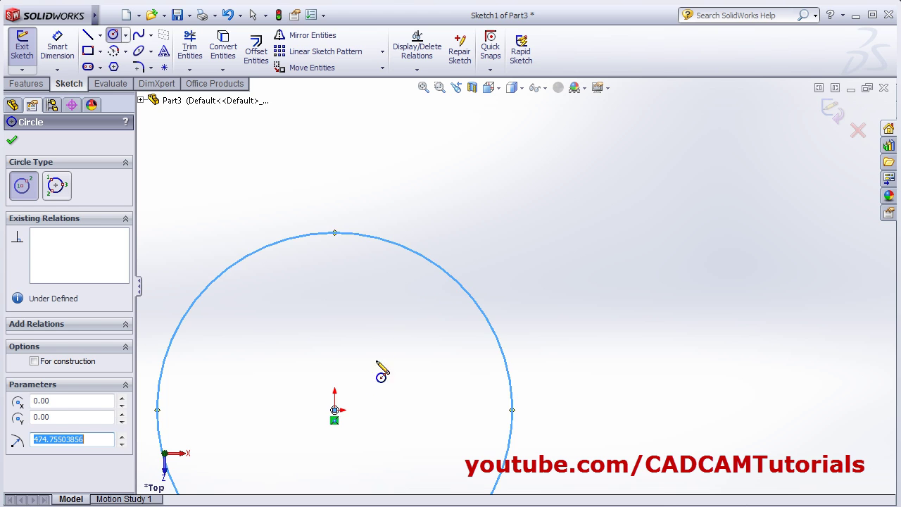
click(424, 86)
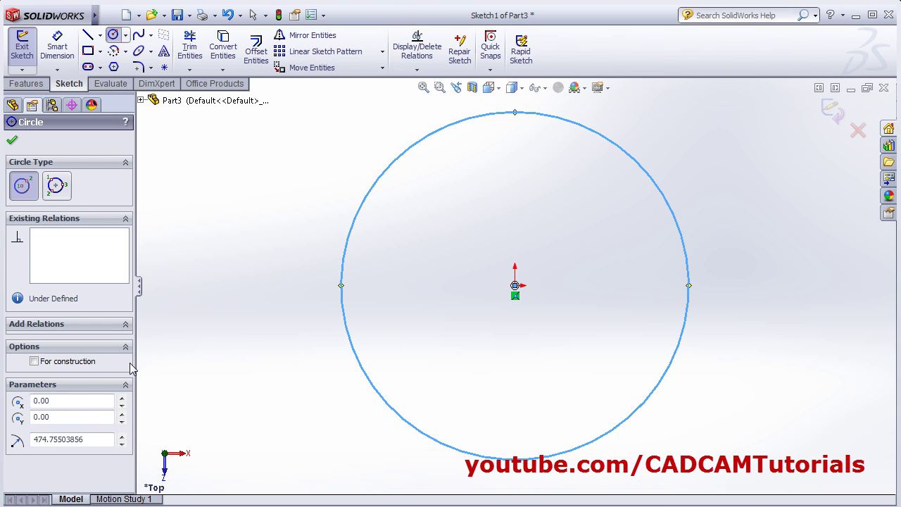
click(50, 365)
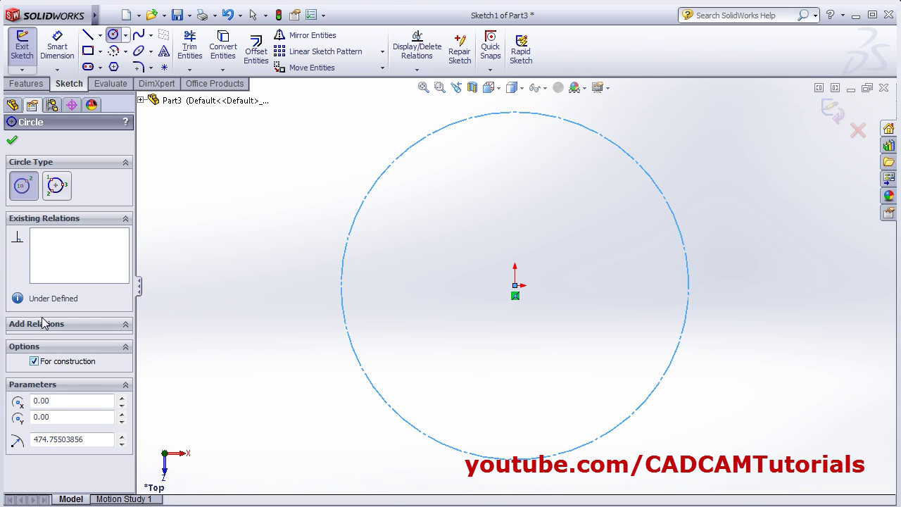
click(11, 140)
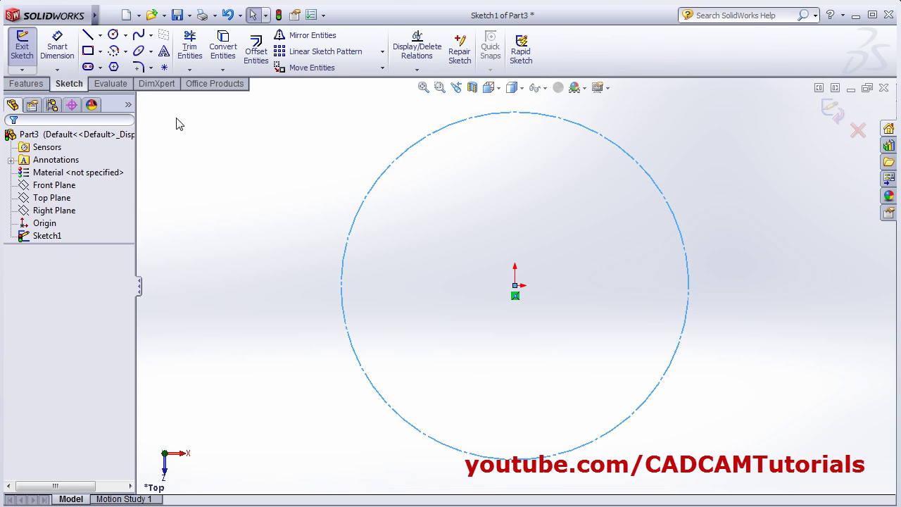
Draw a small circle centred on the construction circle's left quadrant point
click(112, 34)
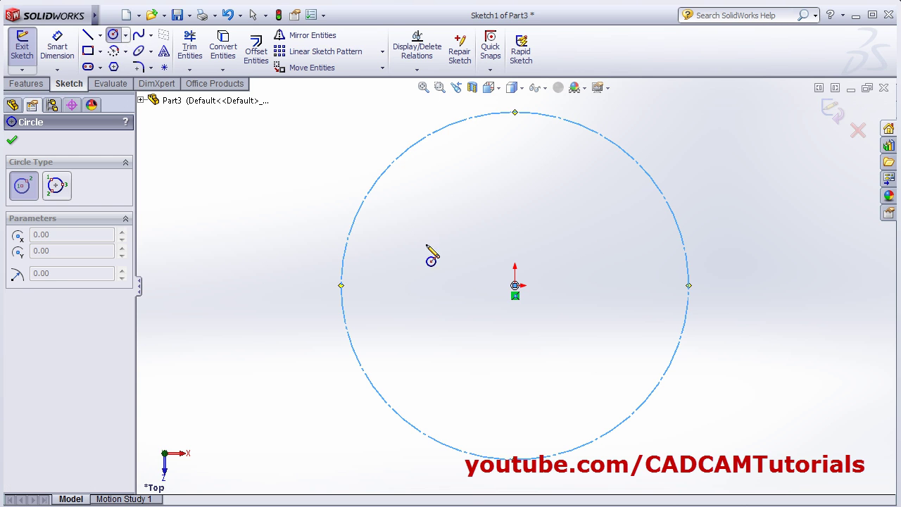
click(341, 286)
click(366, 304)
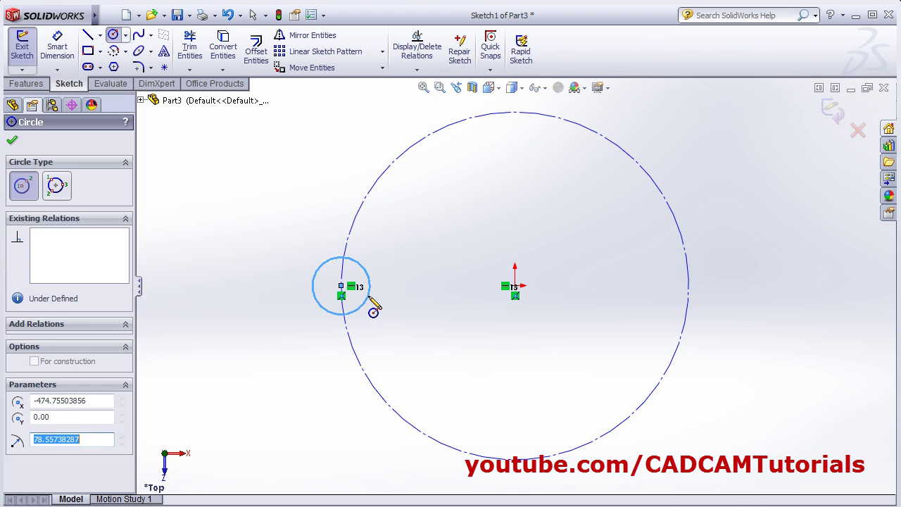
click(11, 140)
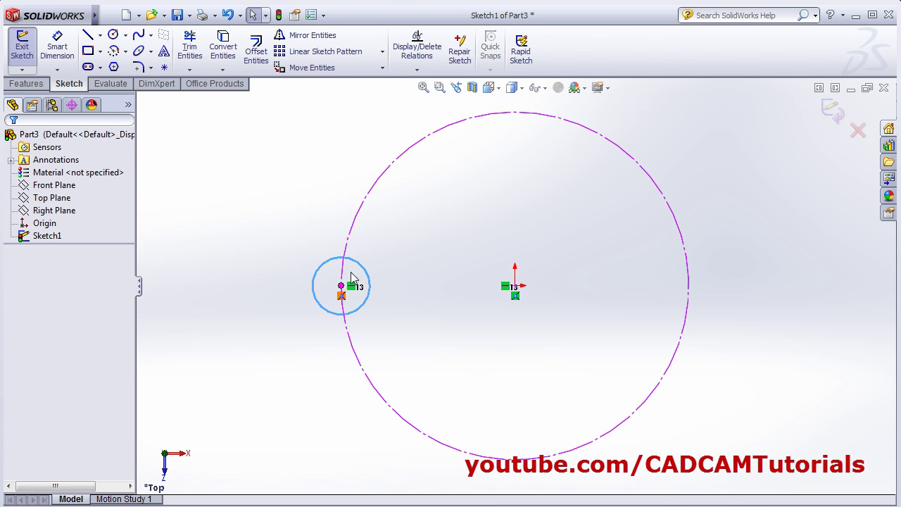
click(383, 52)
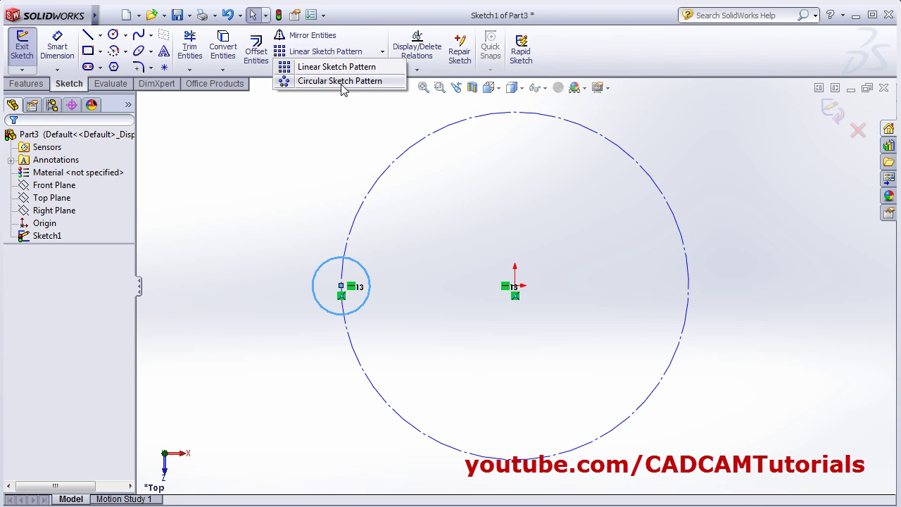
Start a circular pattern of the small circle with 8 instances
click(341, 81)
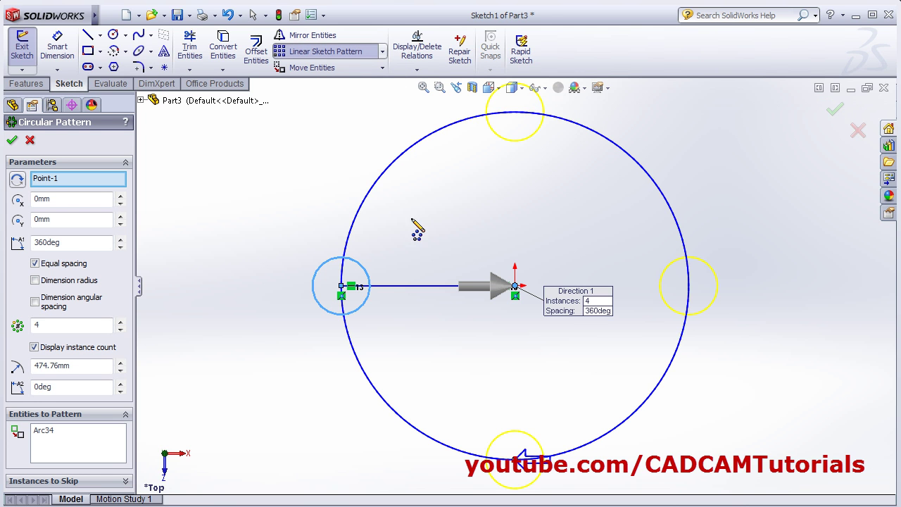
click(57, 199)
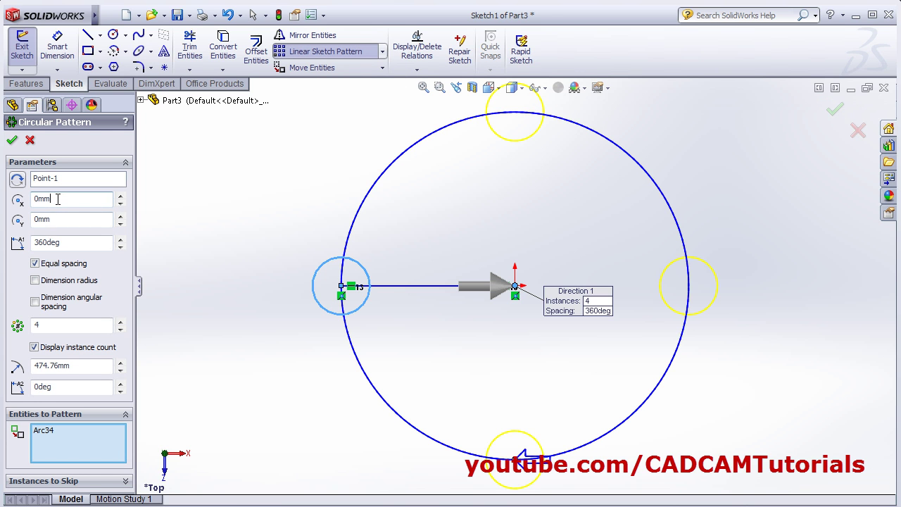
click(56, 242)
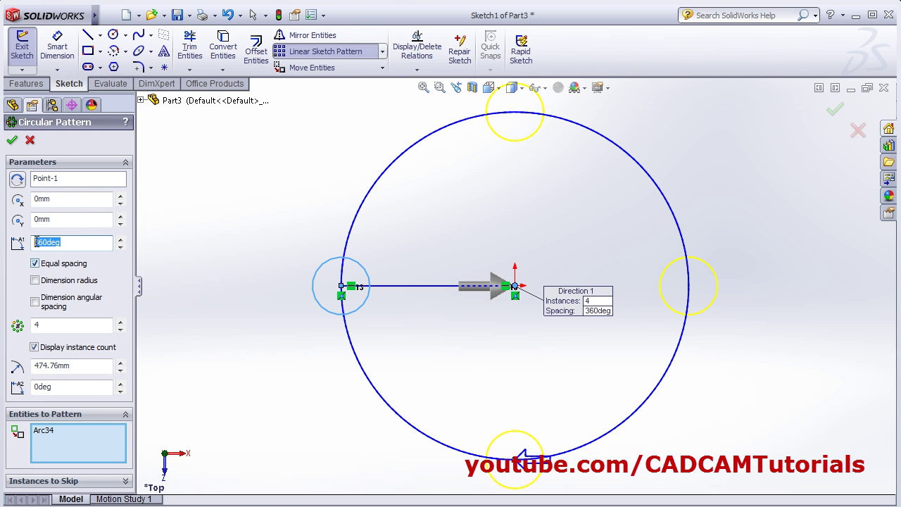
click(59, 325)
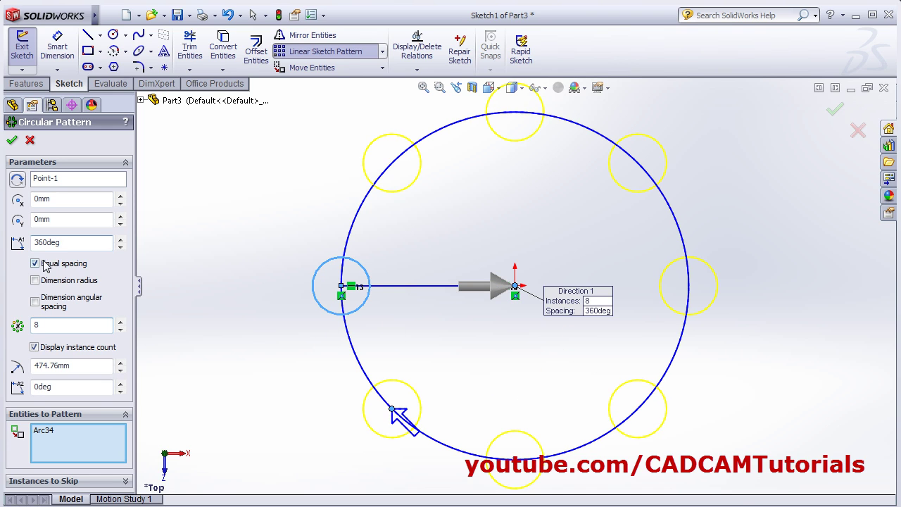
Try a 180deg total angle and test reversing it, ending on the upper half
double_click(66, 242)
text(18)
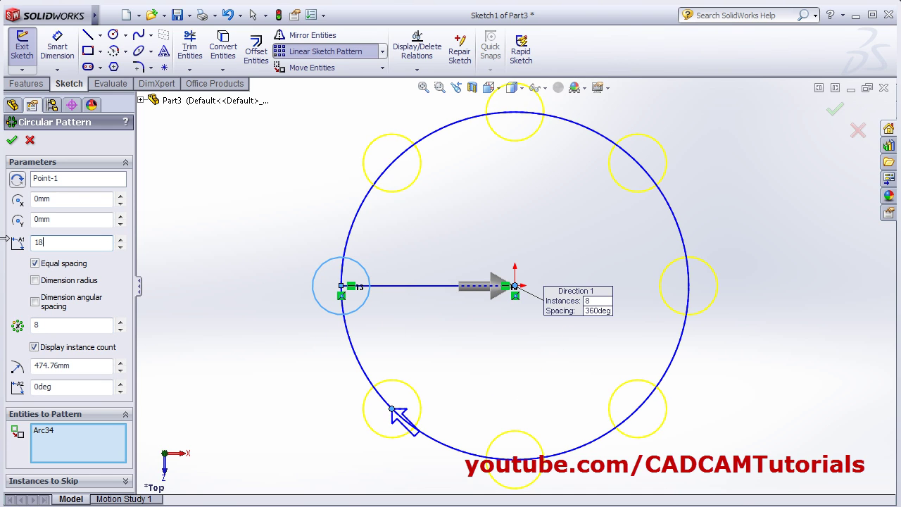
text(0)
key(Return)
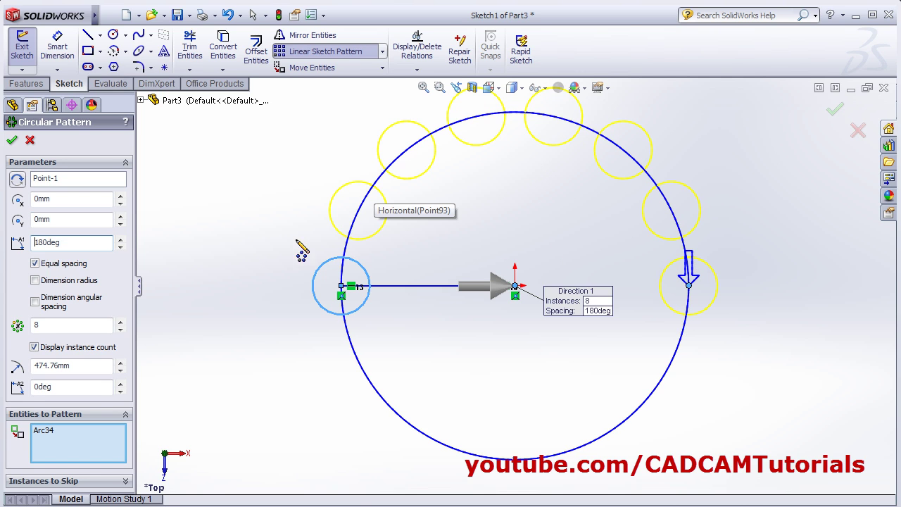
click(18, 181)
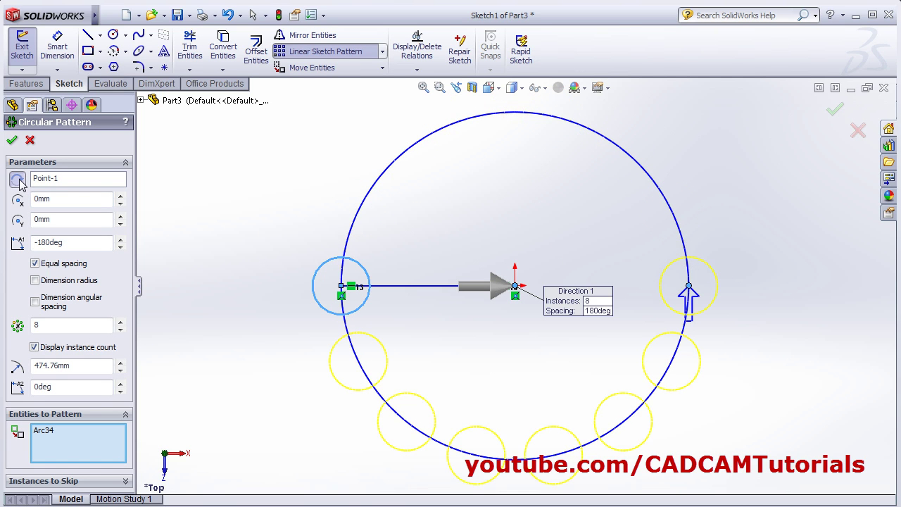
click(19, 181)
click(18, 180)
click(19, 180)
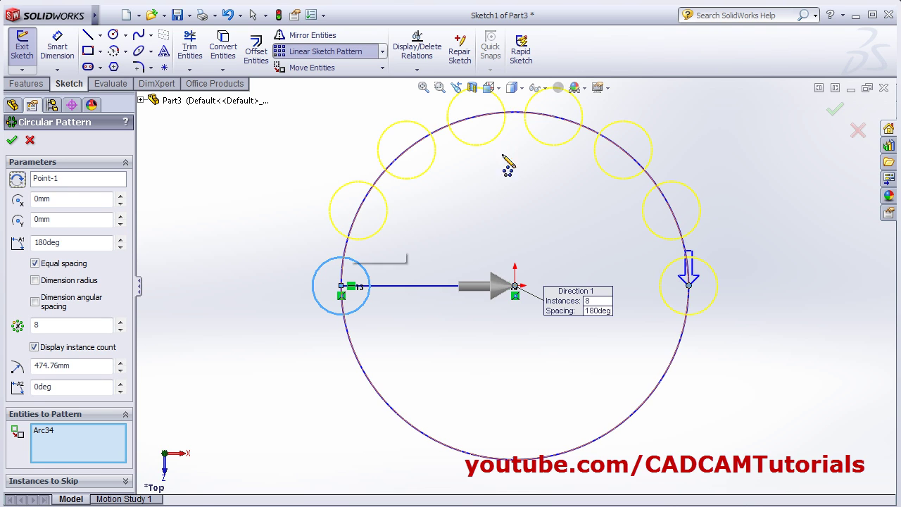
Set the total angle to 360deg with equal spacing and radius dimensioning enabled
click(67, 242)
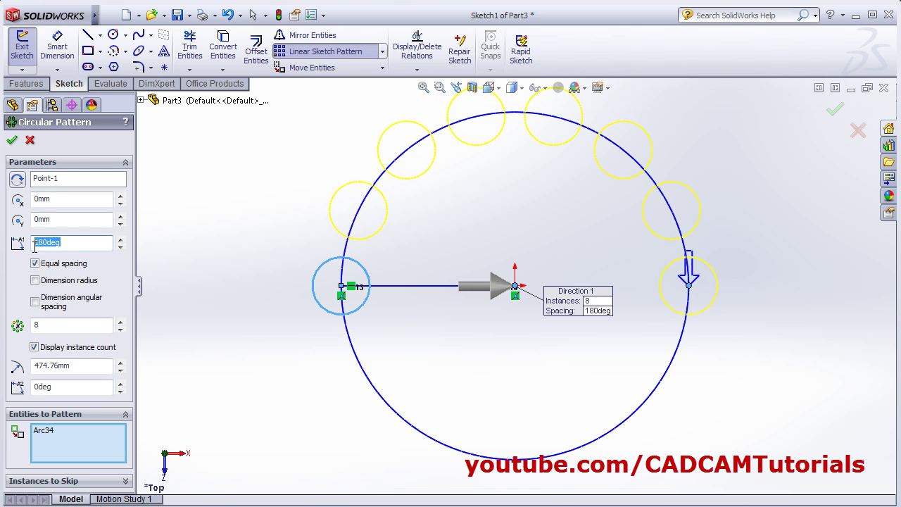
text(360)
key(Return)
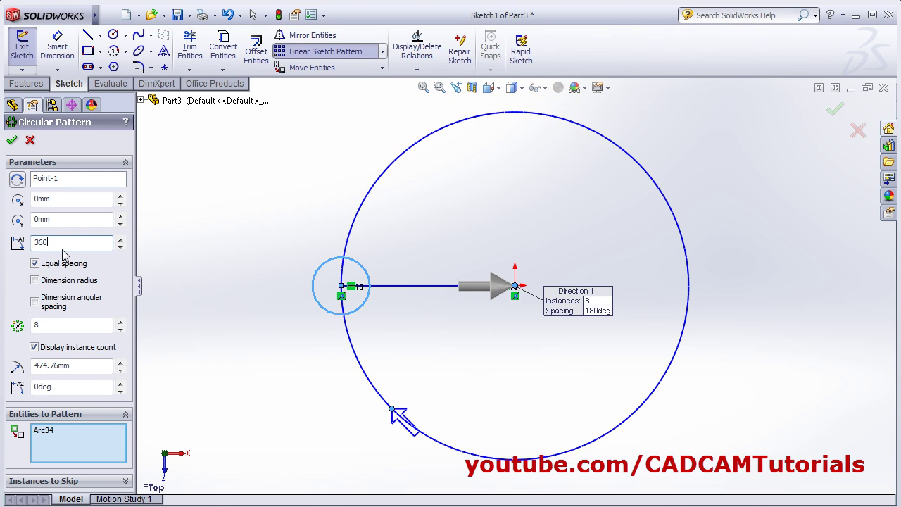
click(35, 281)
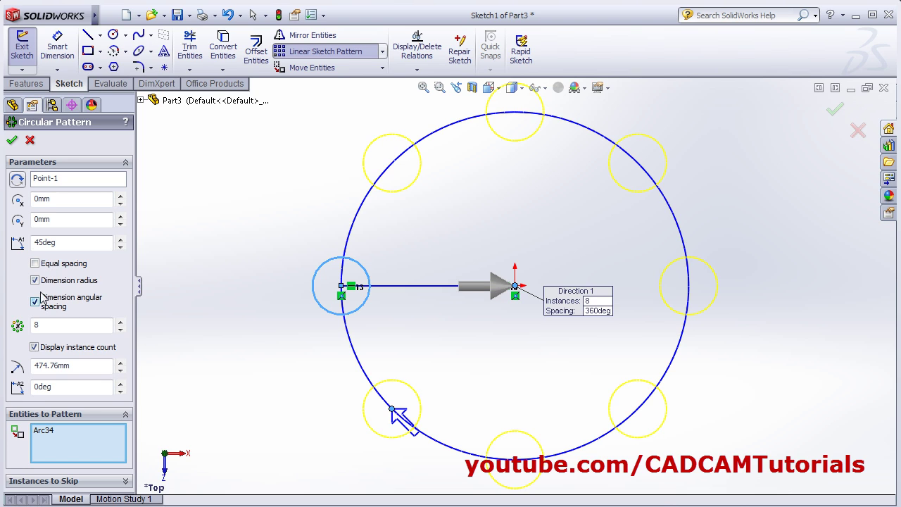
click(36, 263)
Skip the top and bottom pattern instances (3 and 7) and apply the circular pattern
click(128, 483)
click(70, 468)
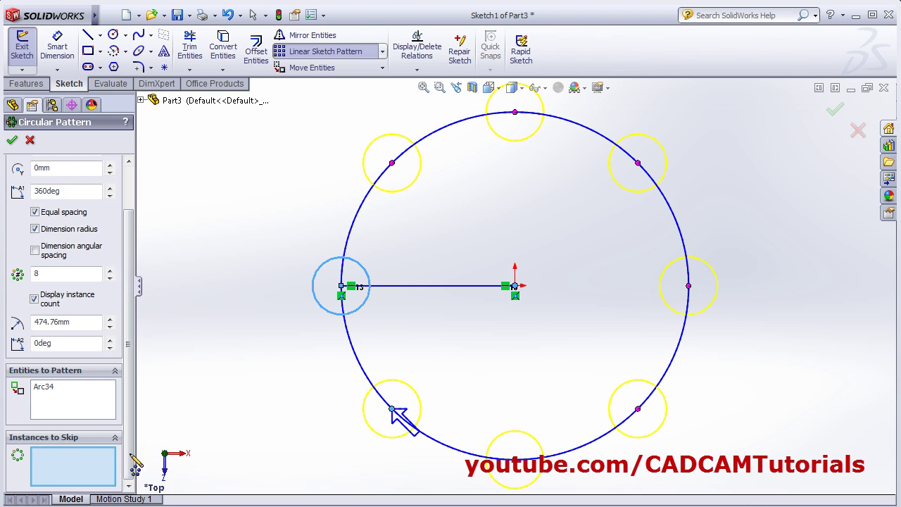
click(515, 114)
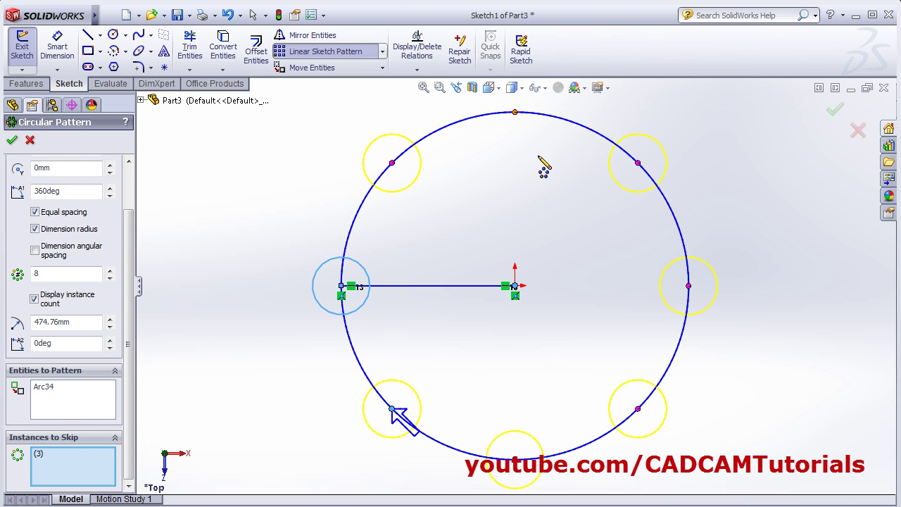
click(521, 472)
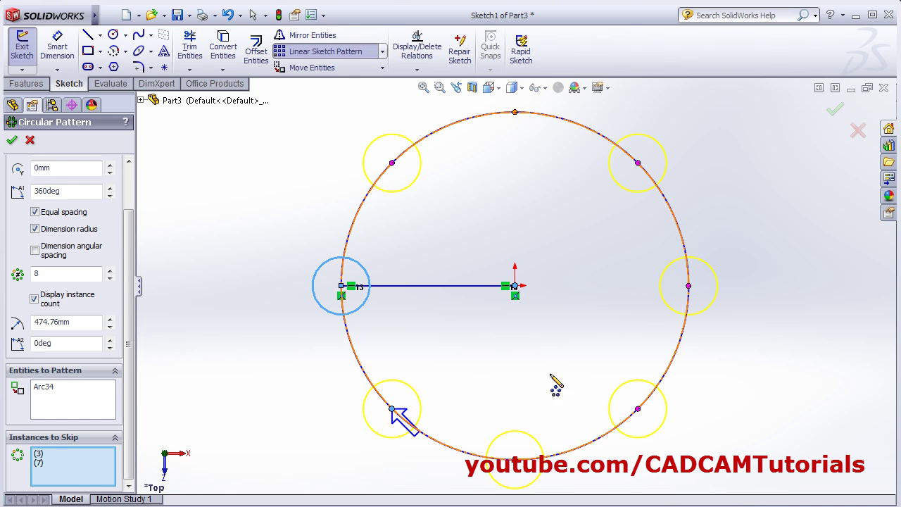
click(521, 473)
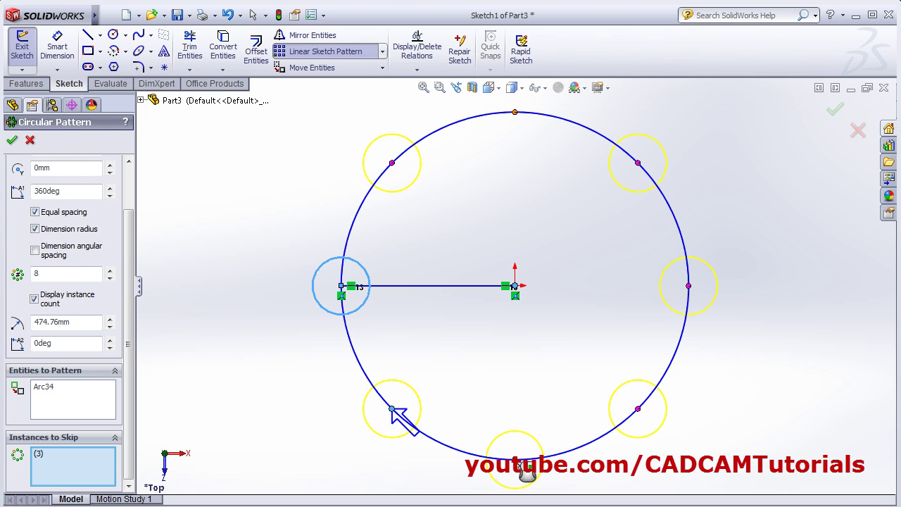
click(522, 473)
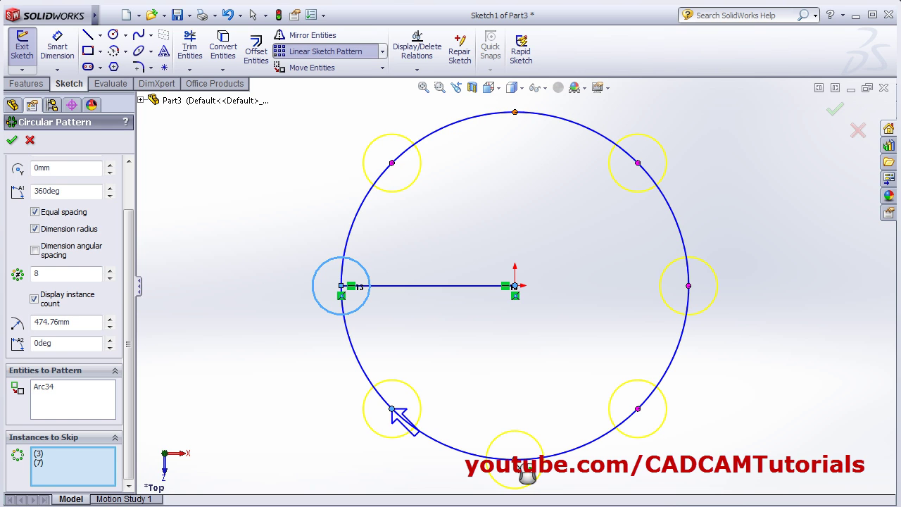
click(13, 141)
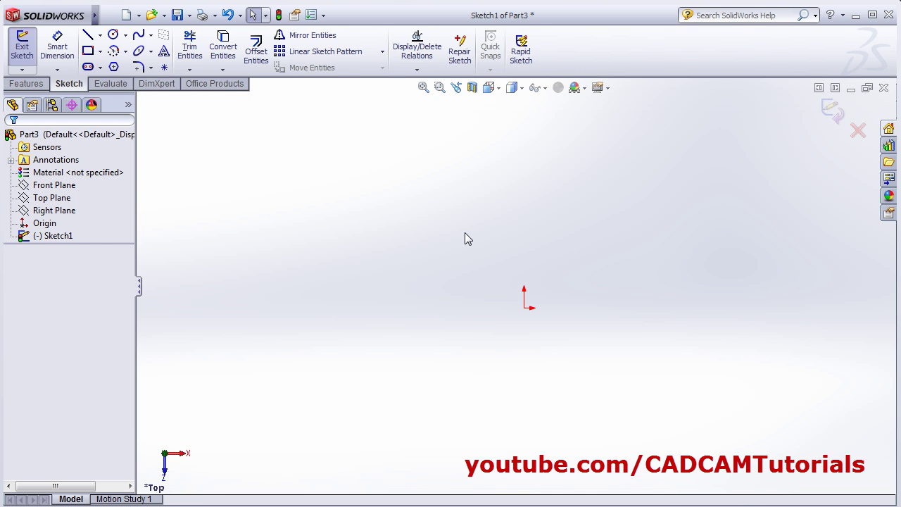
Draw a line starting at the sketch origin
click(426, 71)
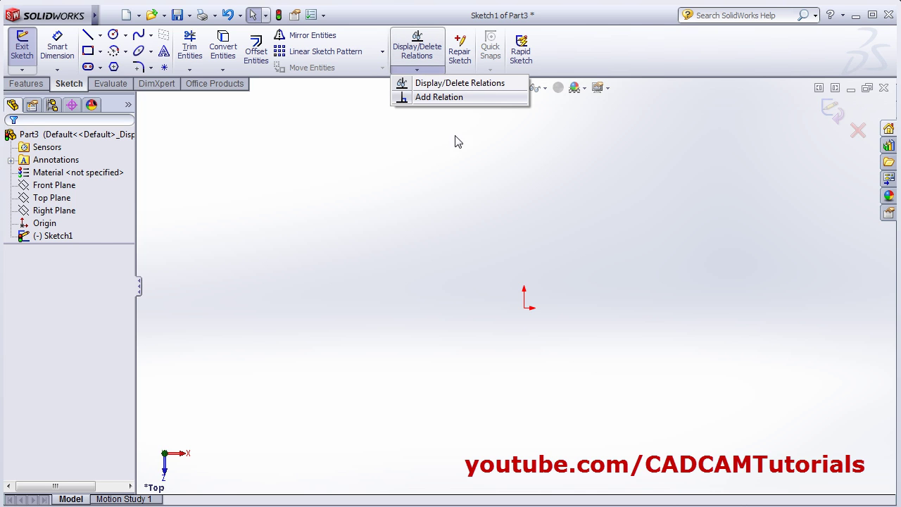
click(88, 35)
click(438, 325)
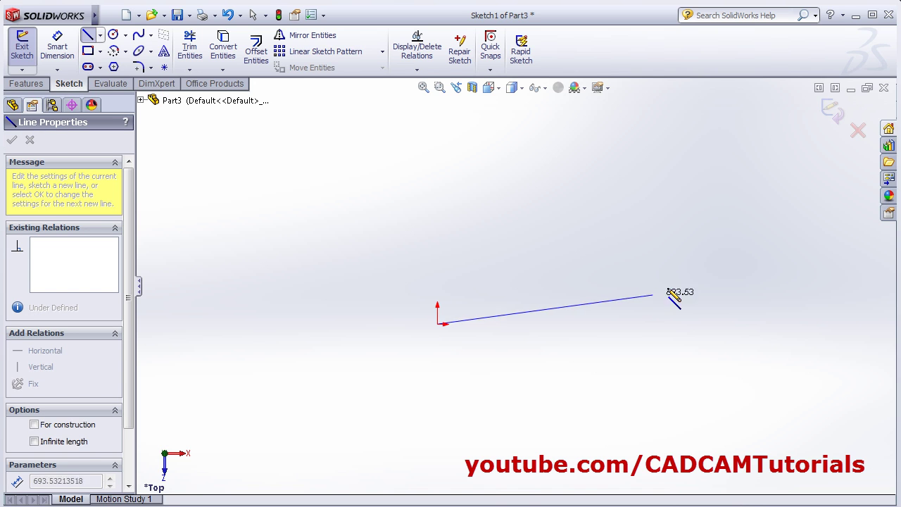
click(703, 236)
key(Escape)
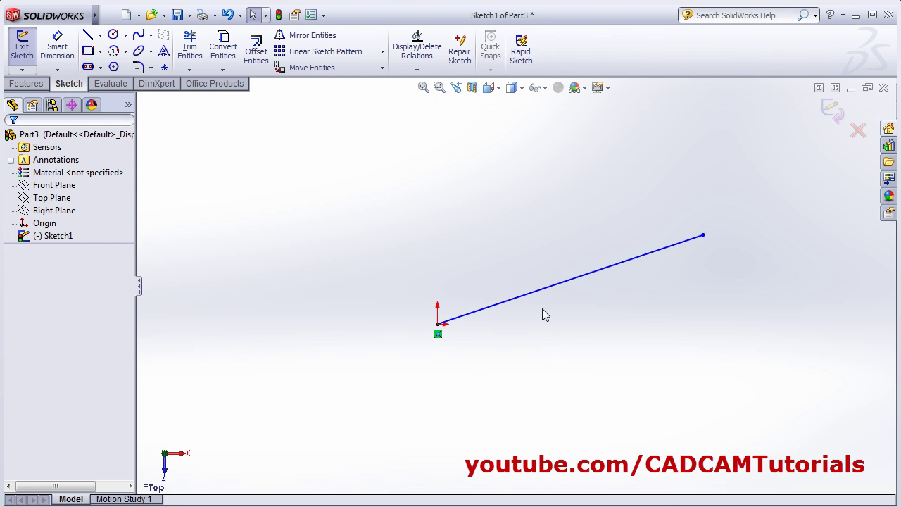
Constrain the line vertical, deleting the Horizontal relation added first
click(603, 270)
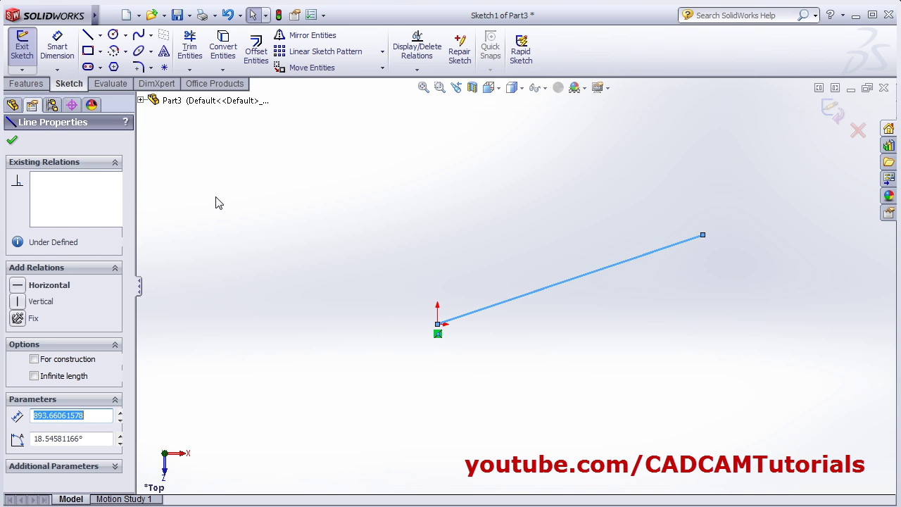
click(19, 291)
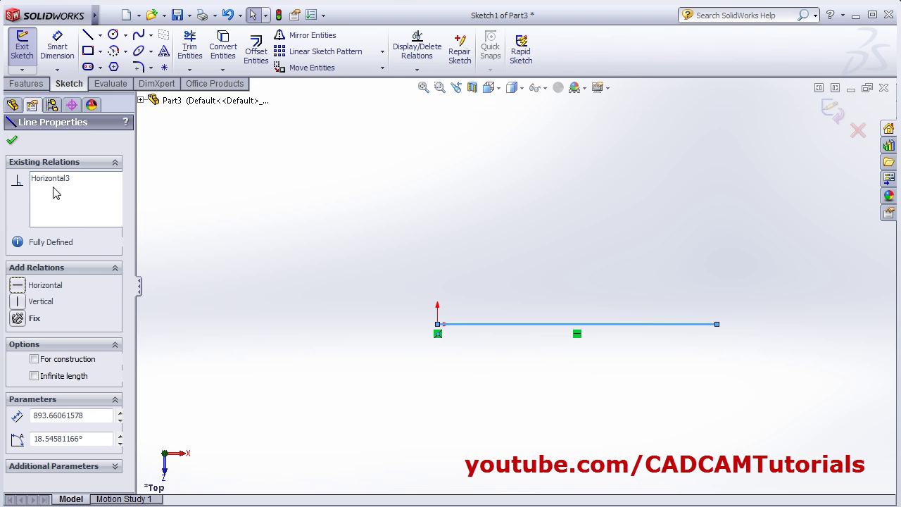
right_click(56, 183)
click(89, 203)
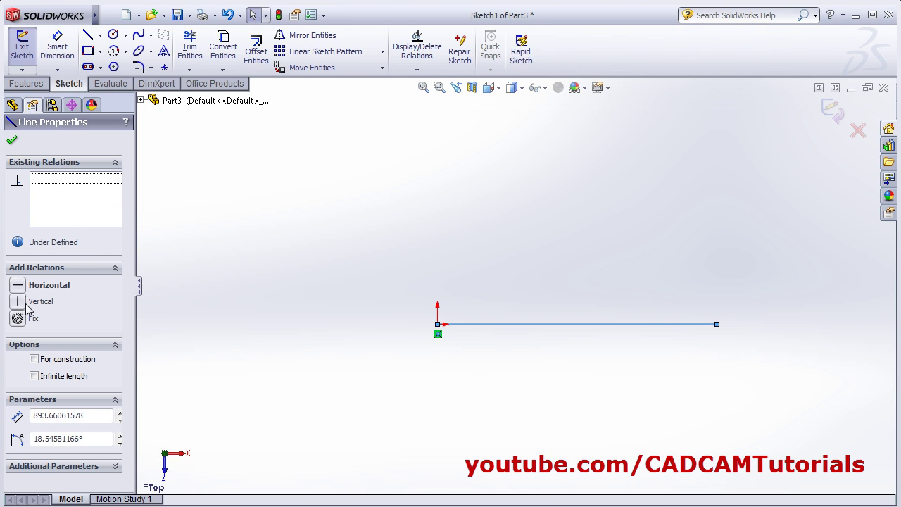
click(19, 301)
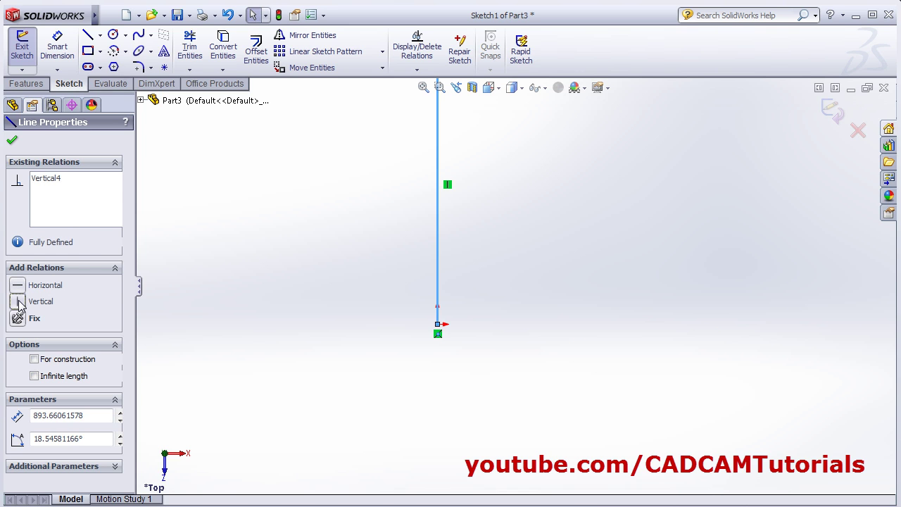
click(12, 140)
Reselect the vertical line to check its relations, then confirm
scroll(460, 205, up, 2)
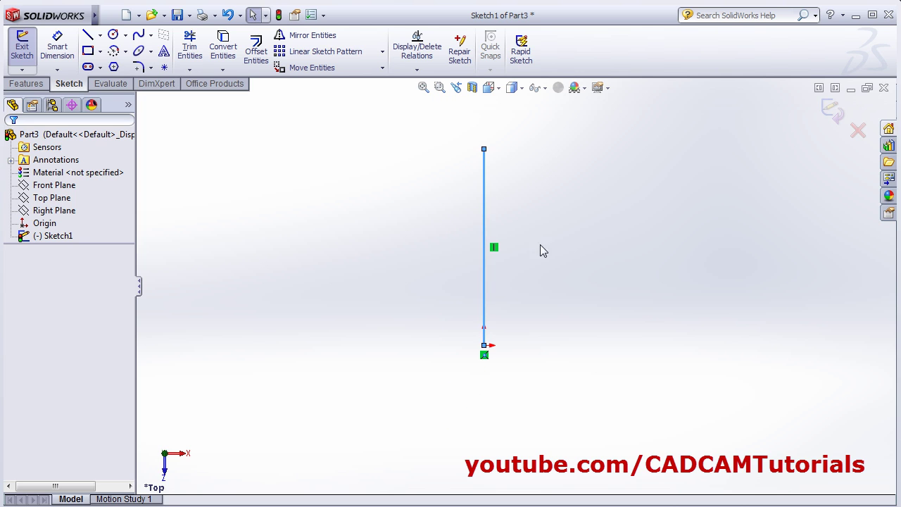
click(411, 131)
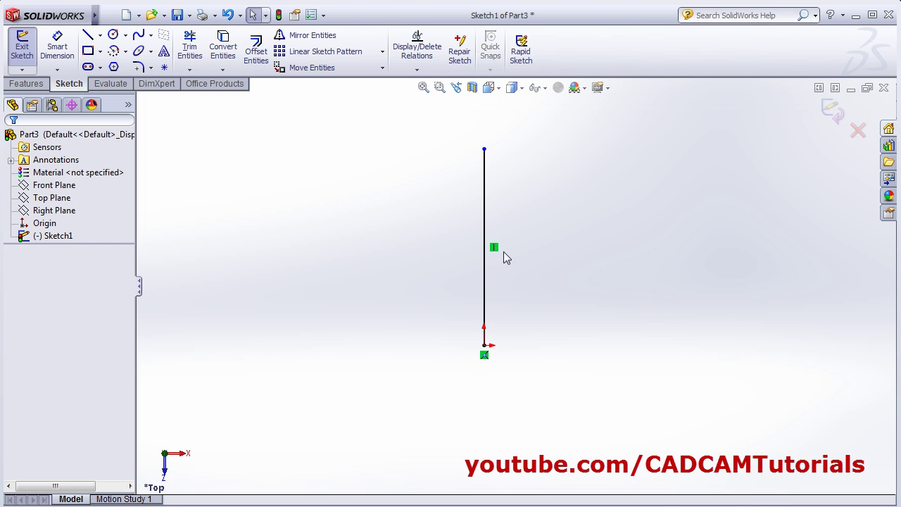
click(485, 221)
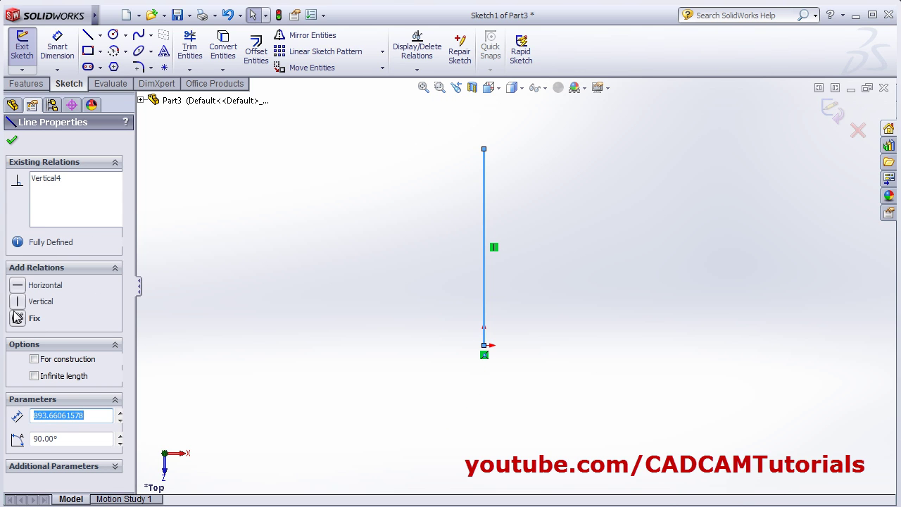
click(12, 140)
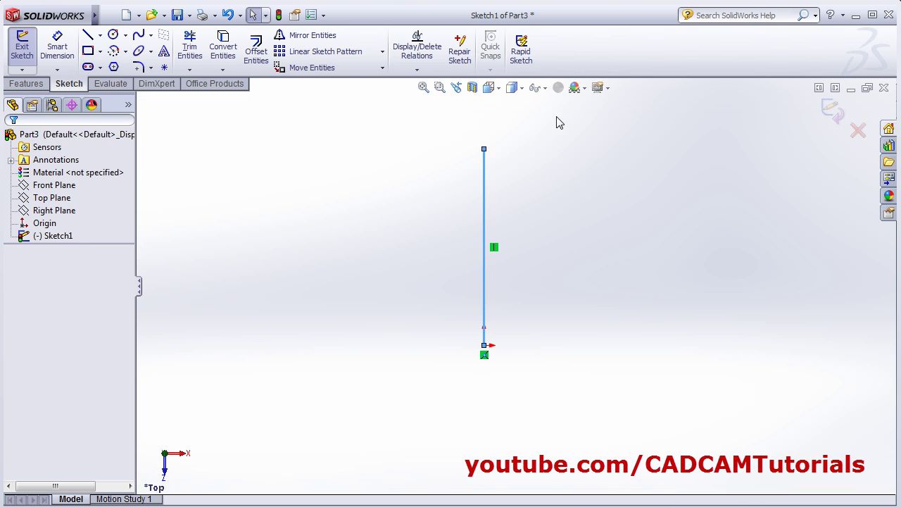
click(420, 70)
Draw a circle at the origin and another upper right, and make them Equal
click(581, 195)
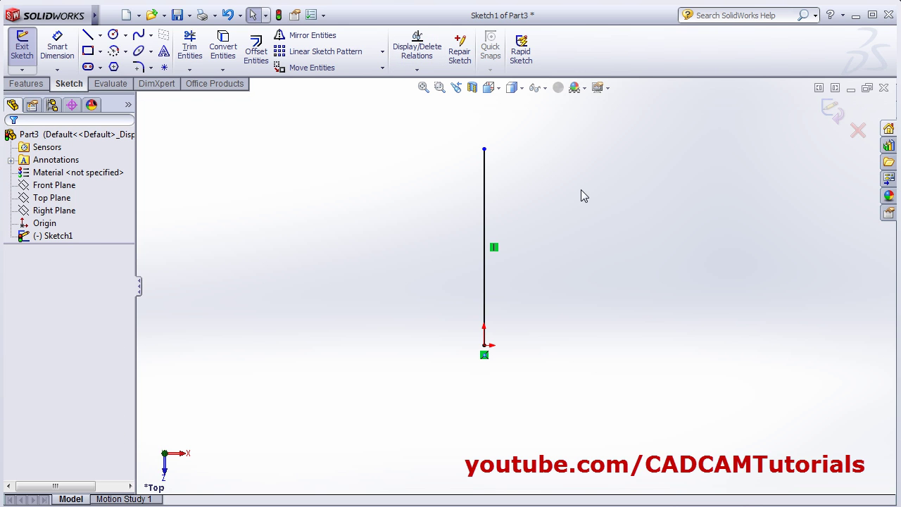
click(113, 35)
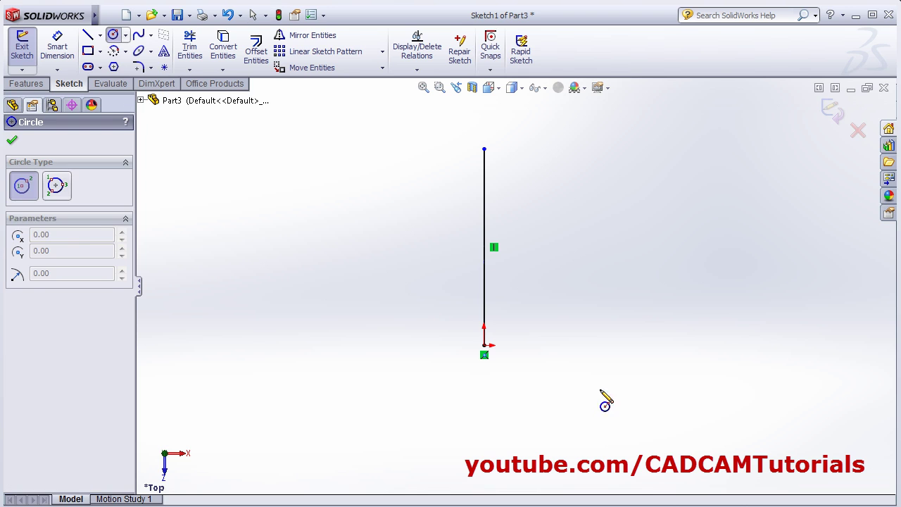
click(485, 345)
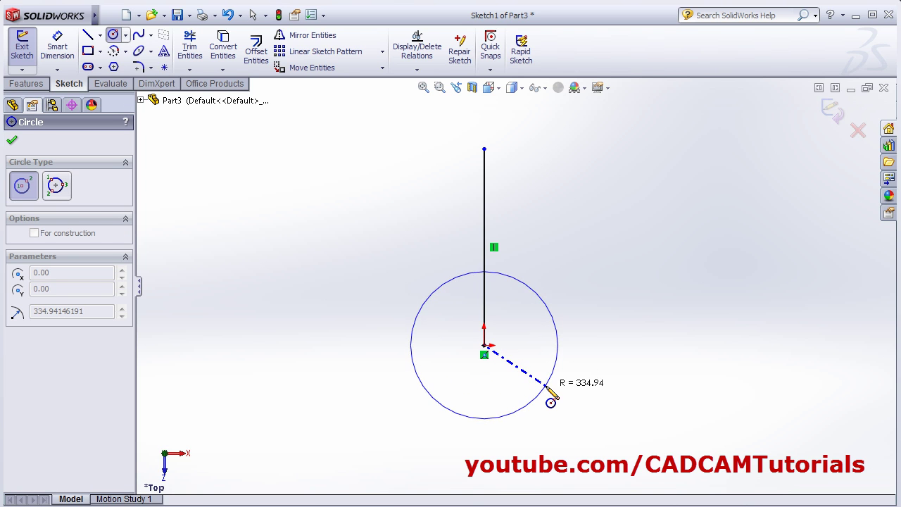
click(550, 402)
click(624, 193)
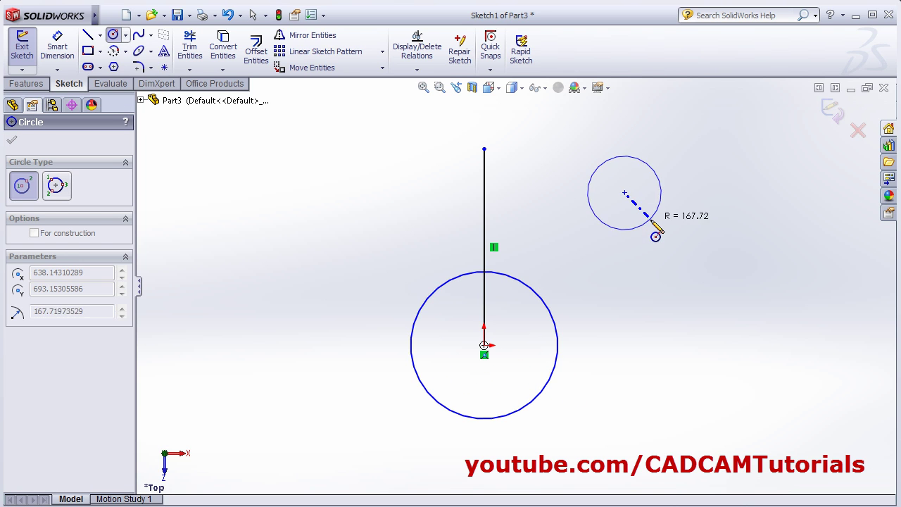
click(658, 243)
key(Escape)
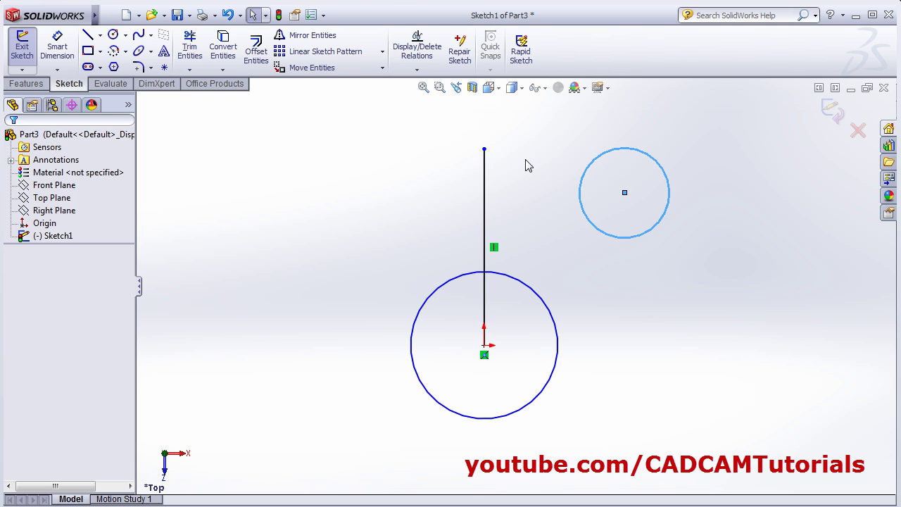
key(Escape)
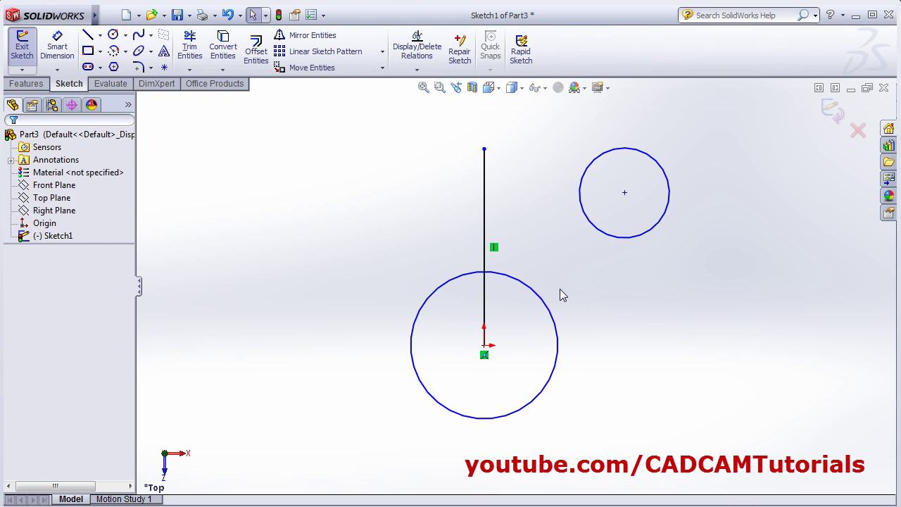
click(539, 298)
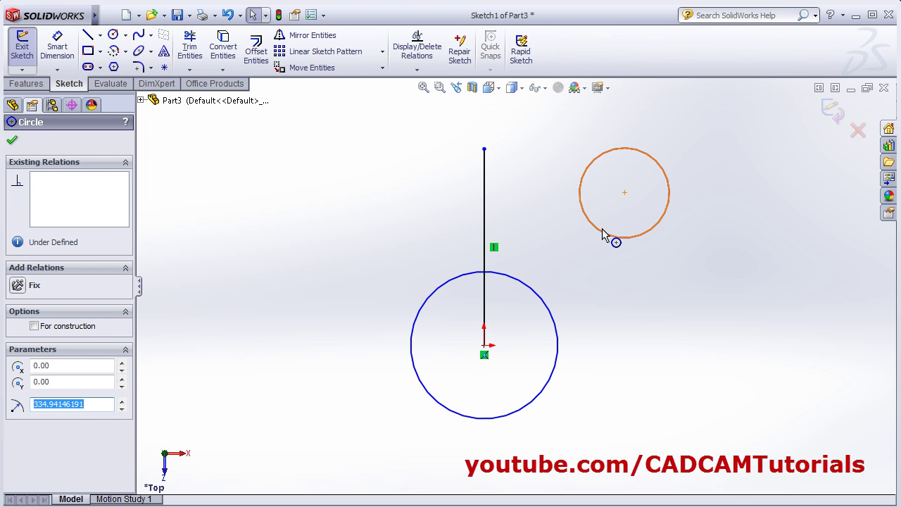
ctrl+click(607, 233)
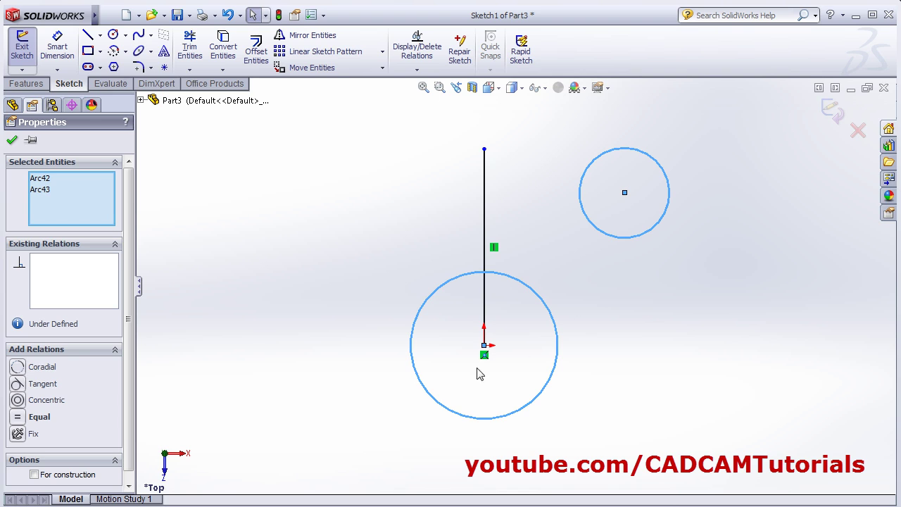
click(17, 419)
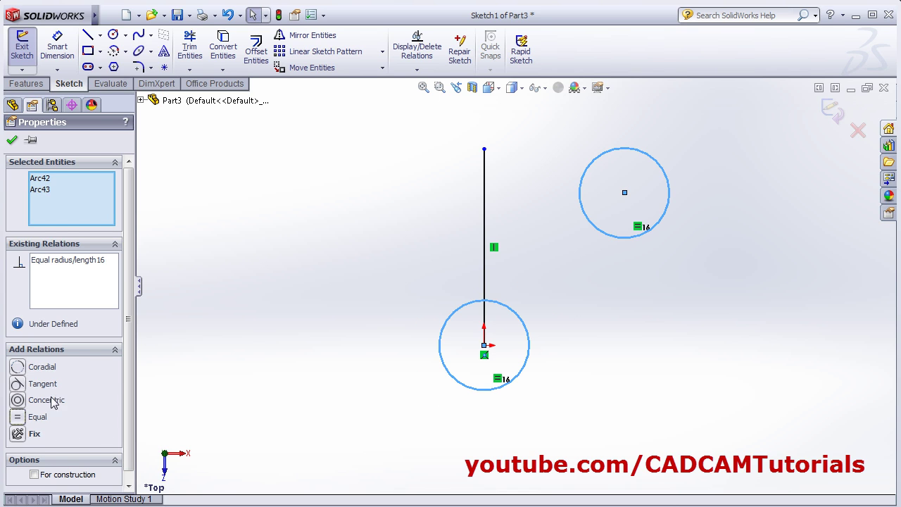
click(12, 140)
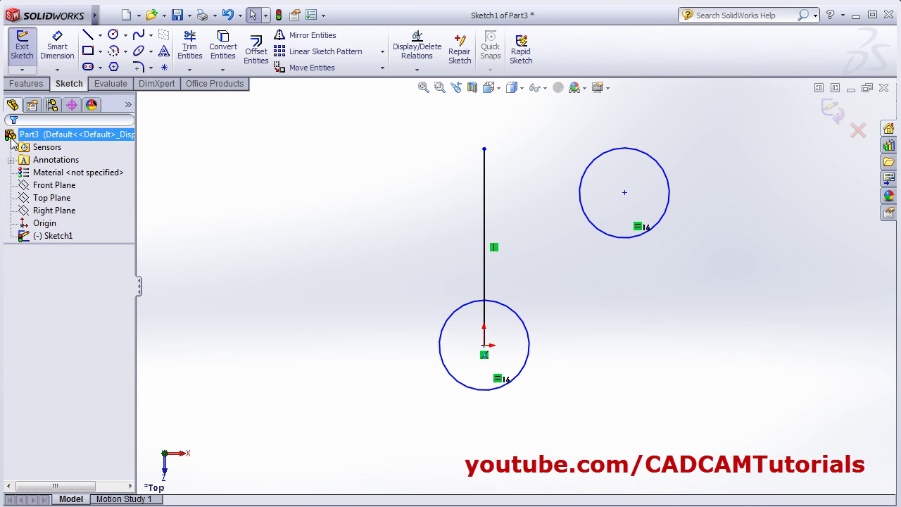
Draw a small circle and make it concentric with the origin circle
click(113, 34)
click(329, 234)
click(347, 252)
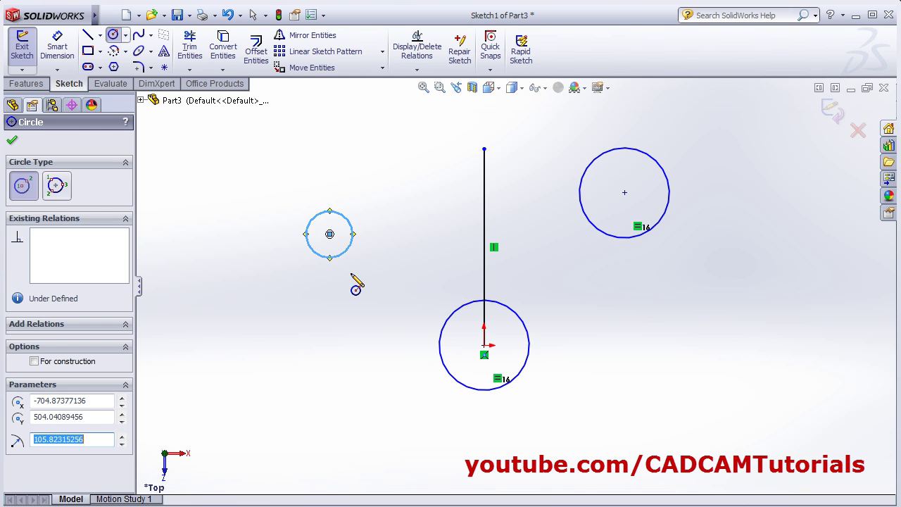
key(Escape)
key(Escape)
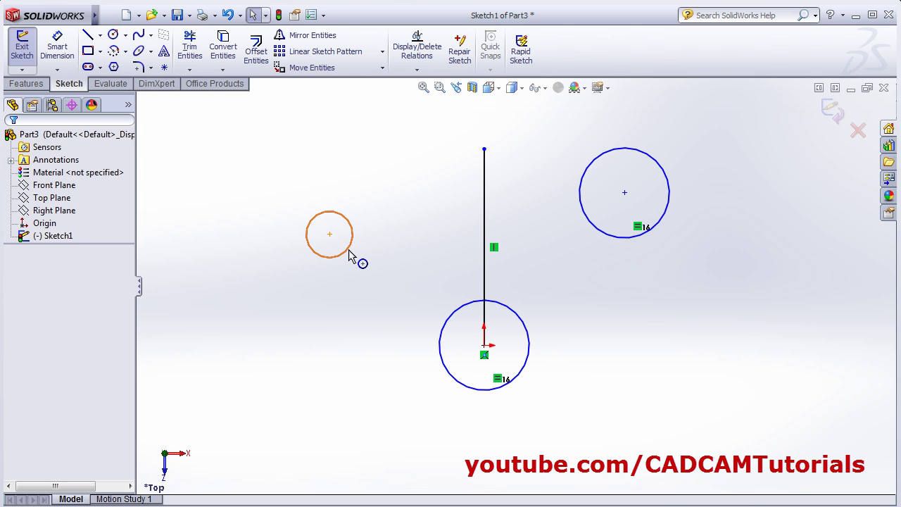
click(349, 250)
ctrl+click(452, 318)
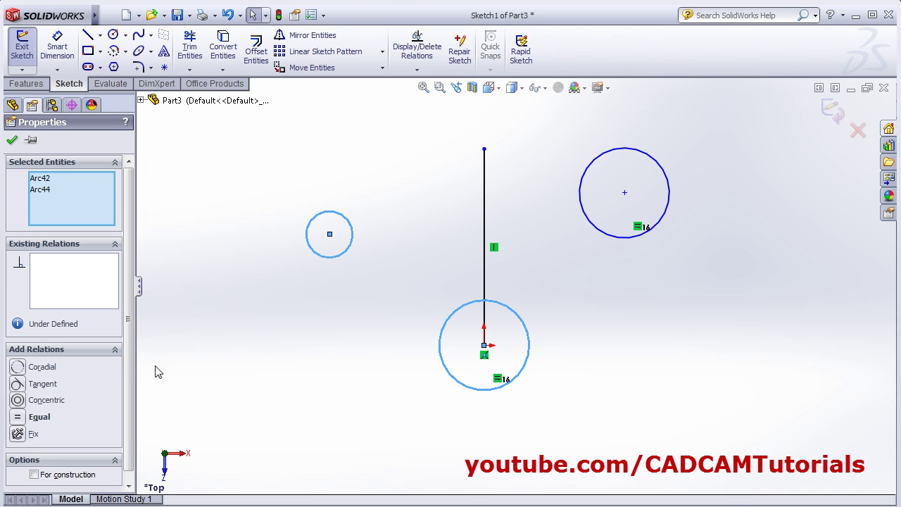
click(18, 400)
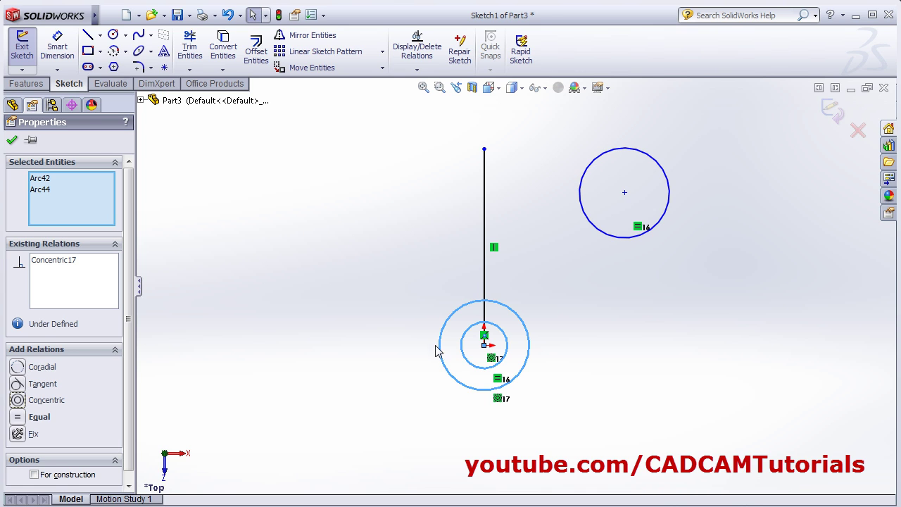
click(359, 351)
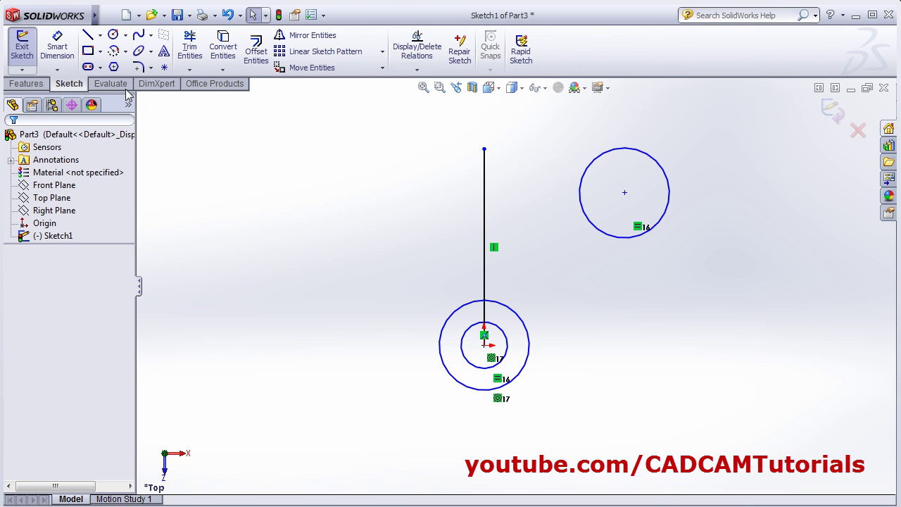
Draw a slanted line and make it tangent to the upper-right circle
click(87, 36)
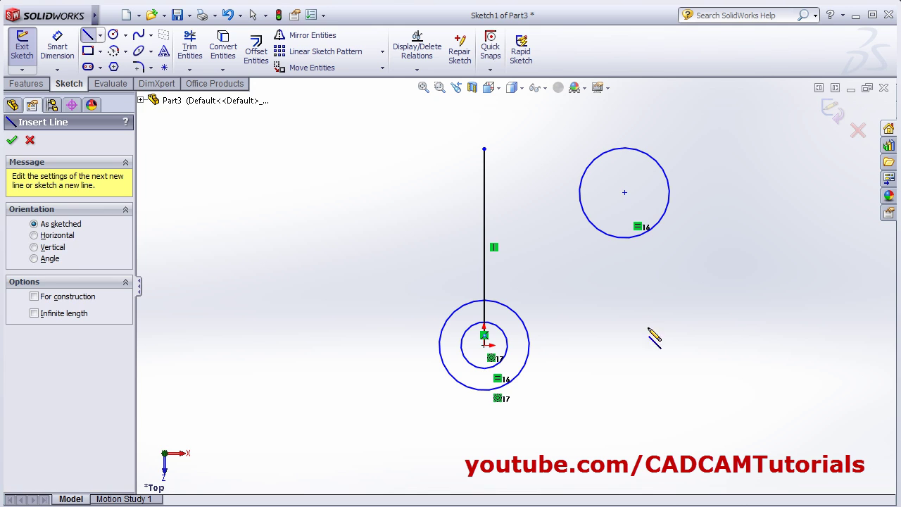
click(533, 394)
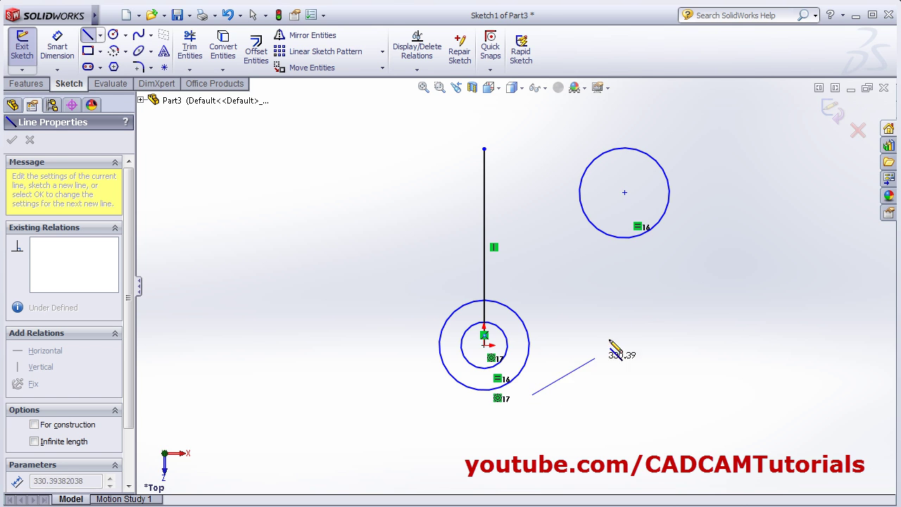
click(704, 233)
key(Escape)
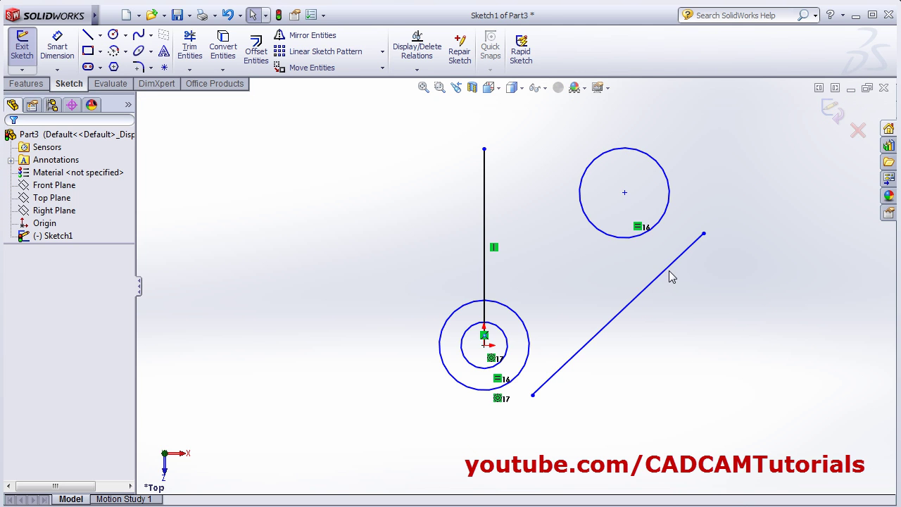
click(662, 224)
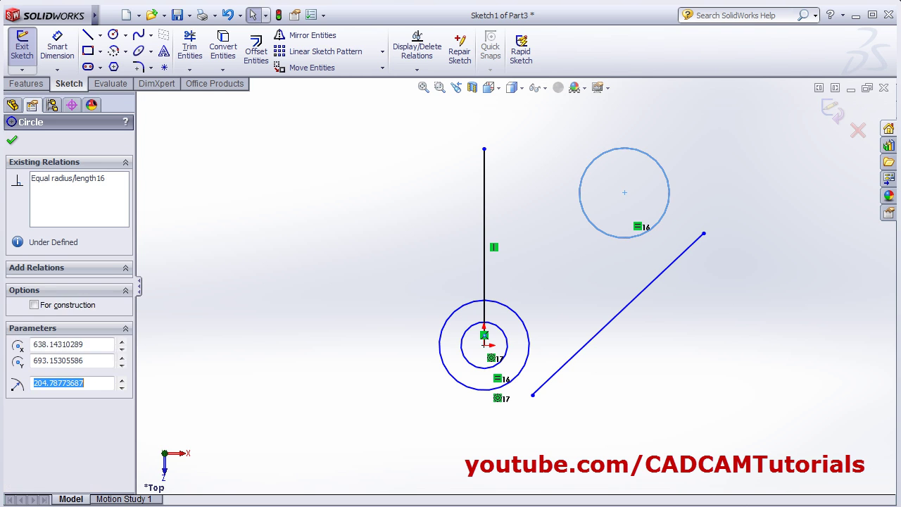
ctrl+click(684, 259)
click(17, 368)
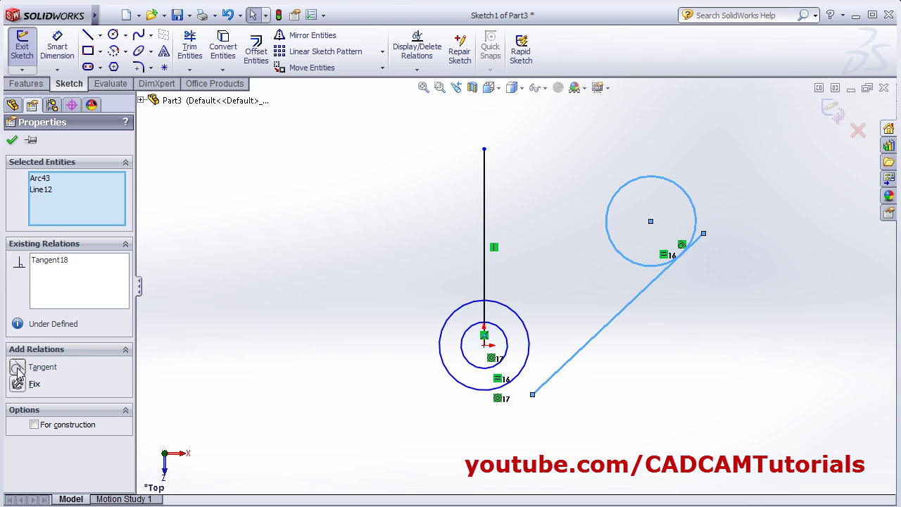
Make the slanted line tangent to the outer circle around the origin
click(566, 317)
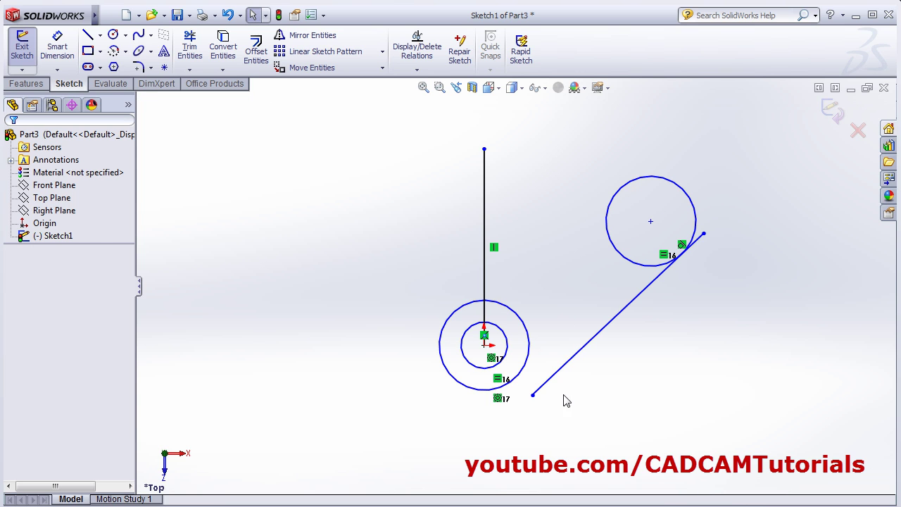
click(548, 380)
ctrl+click(520, 381)
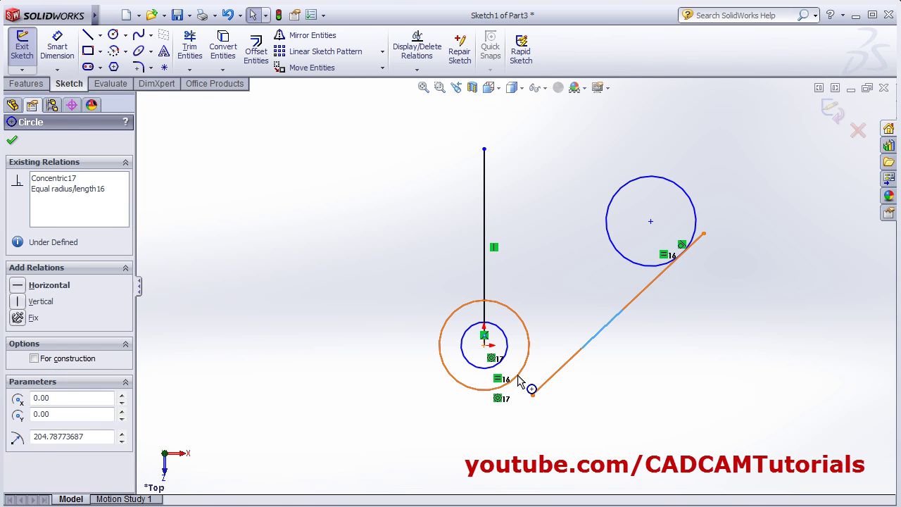
click(17, 371)
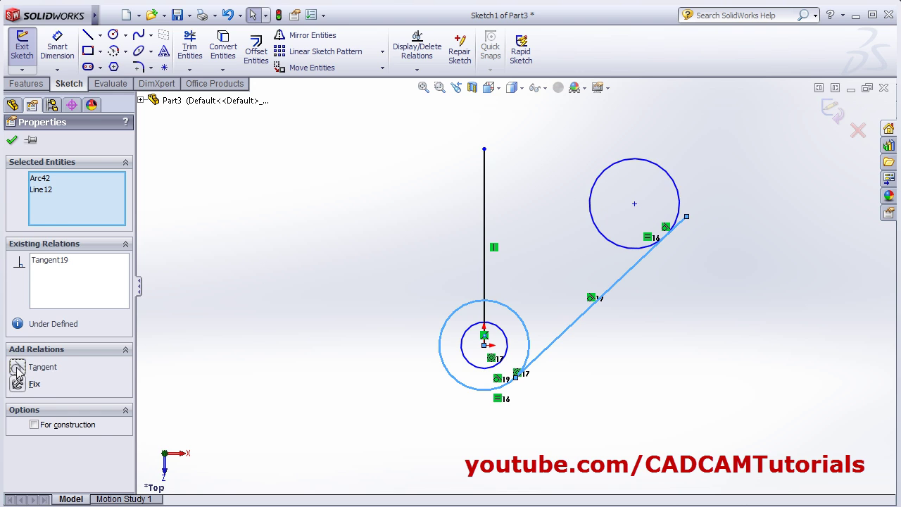
click(682, 366)
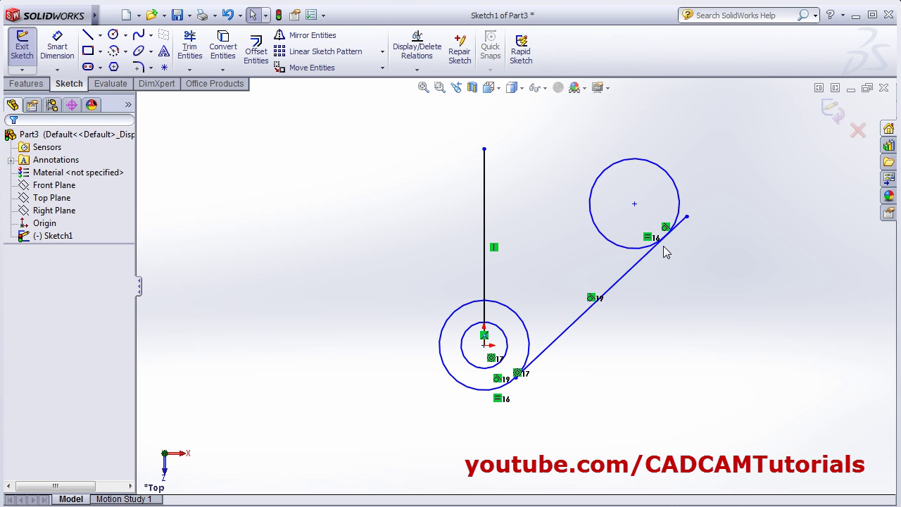
scroll(666, 248, down, 1)
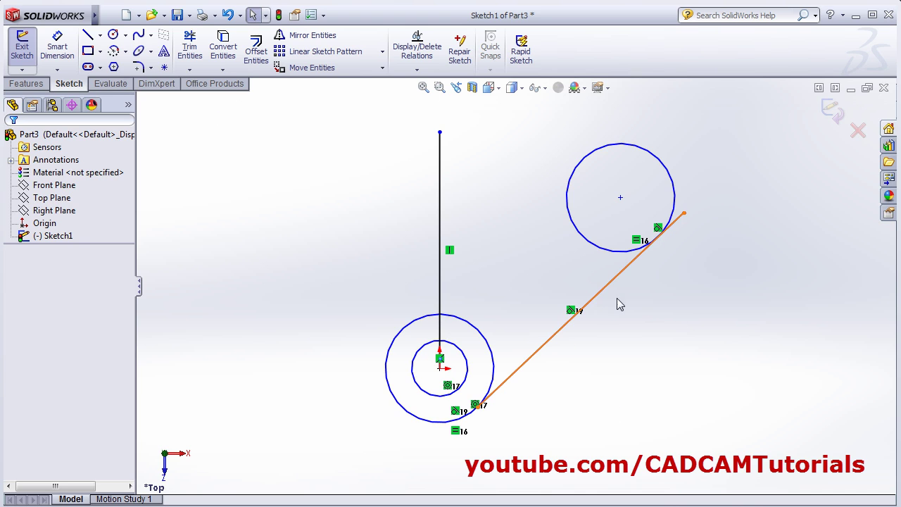
Make the tangent line Parallel to the vertical line, swinging the upper circle above the origin
click(442, 213)
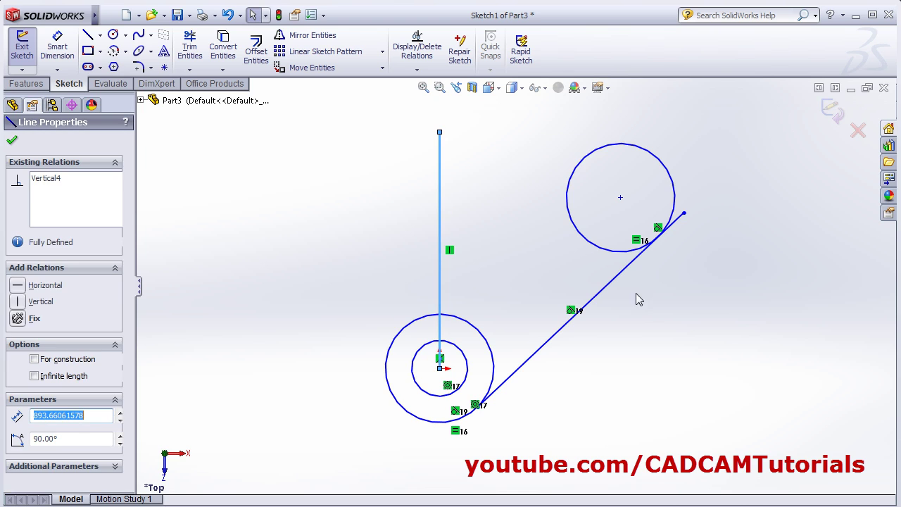
ctrl+click(604, 289)
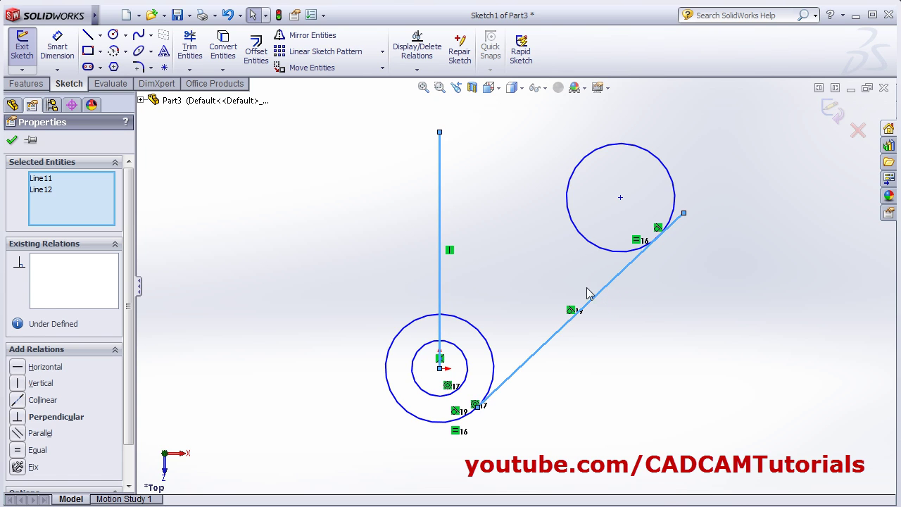
click(20, 434)
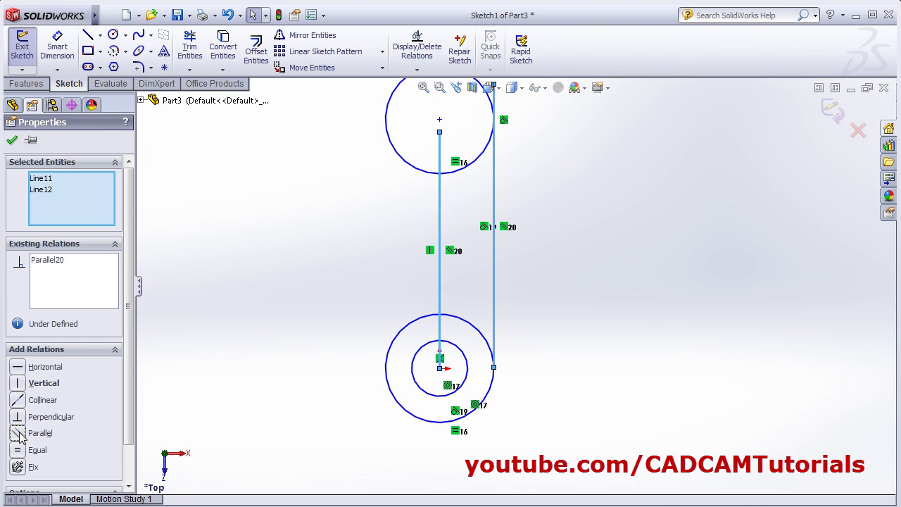
scroll(495, 239, up, 2)
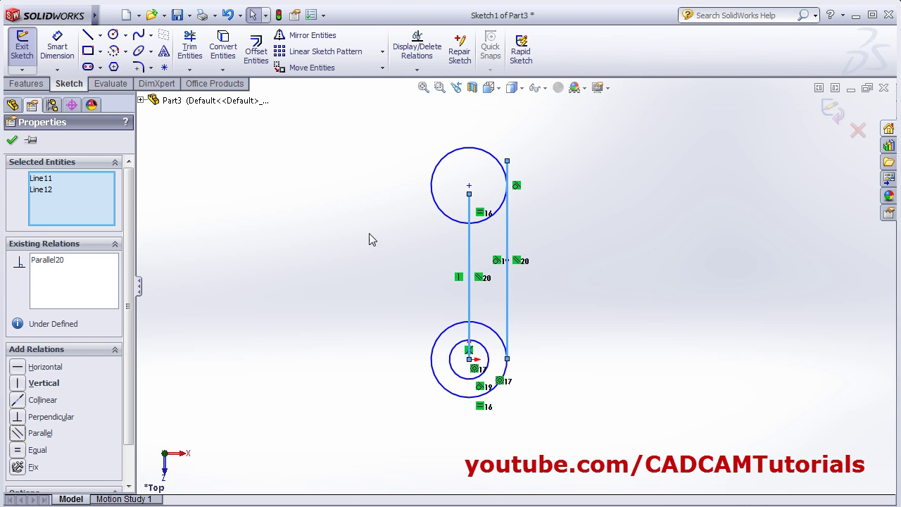
click(12, 143)
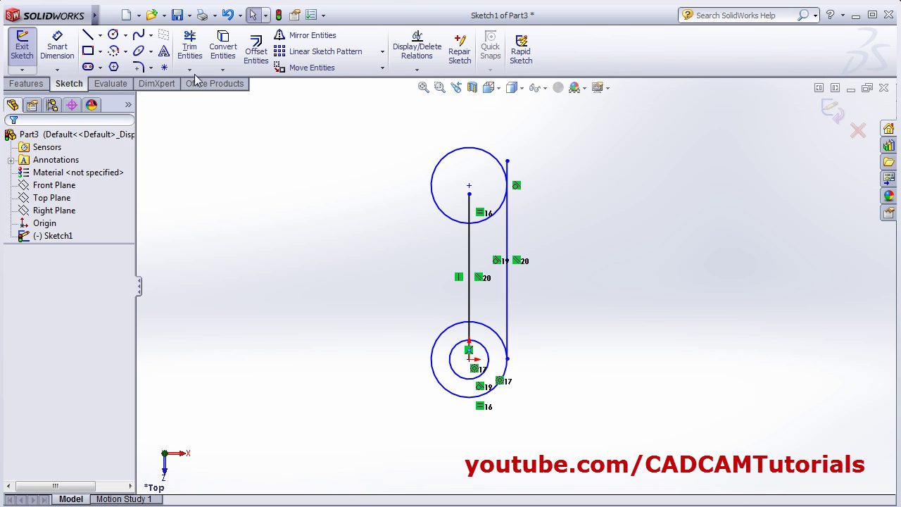
Draw a line left of the vertical line and make it perpendicular to it
click(87, 35)
click(305, 309)
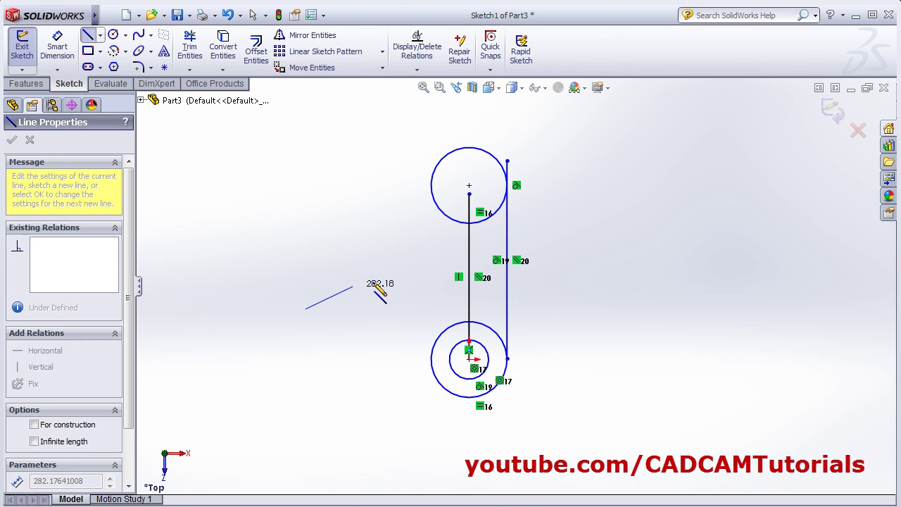
click(435, 255)
key(Escape)
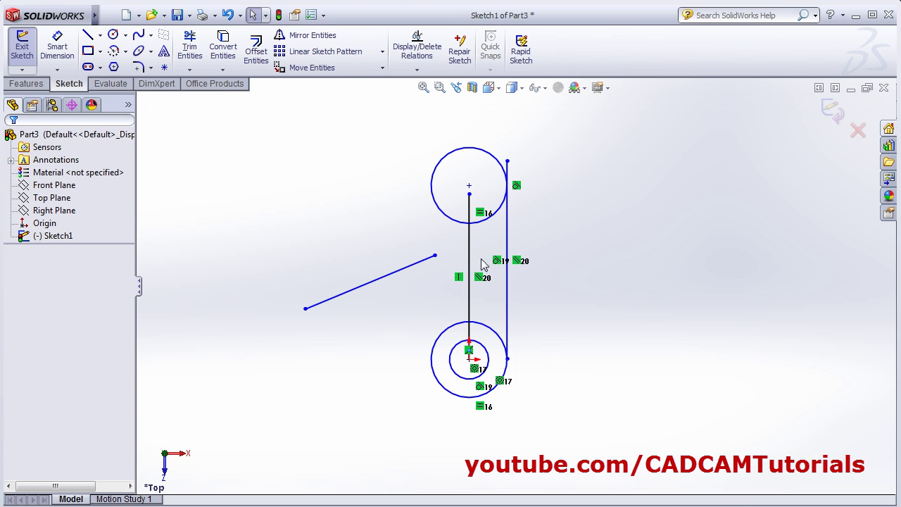
click(395, 272)
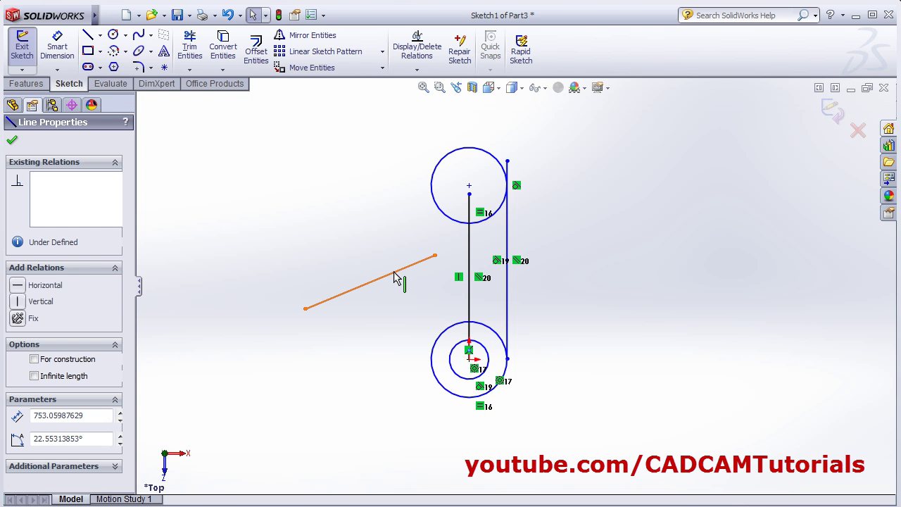
ctrl+click(470, 260)
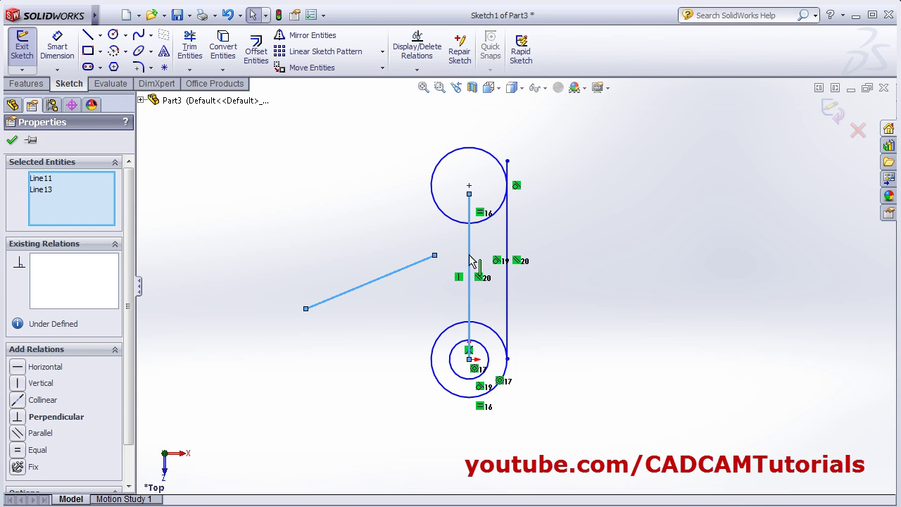
click(20, 419)
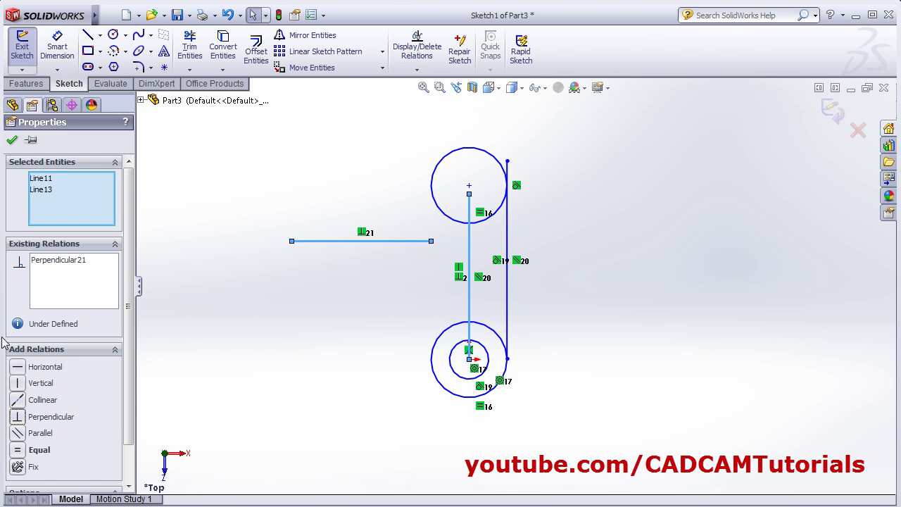
click(385, 308)
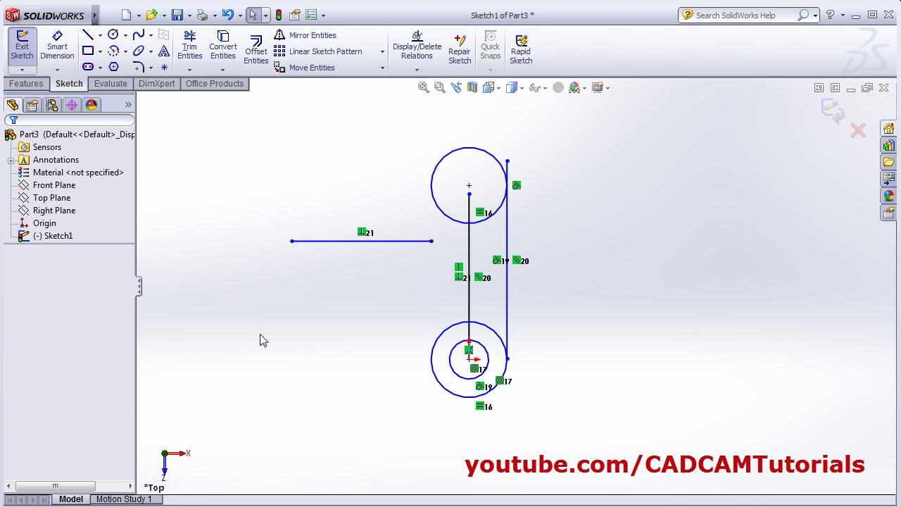
scroll(484, 234, down, 1)
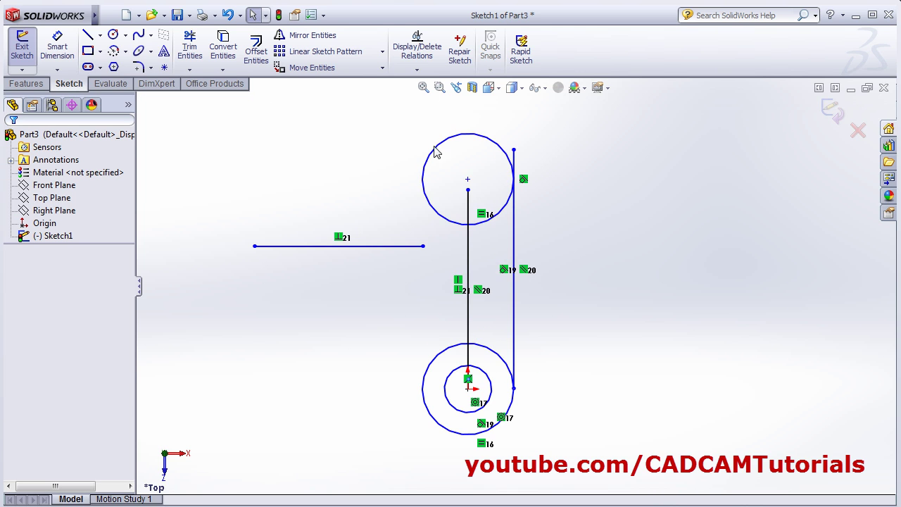
Delete the Tangent18 relation in Display/Delete Relations
click(418, 51)
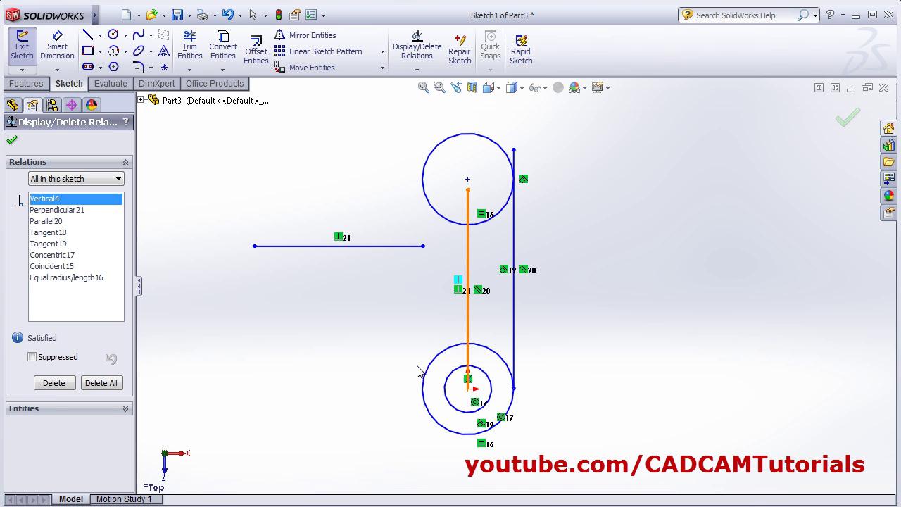
click(49, 233)
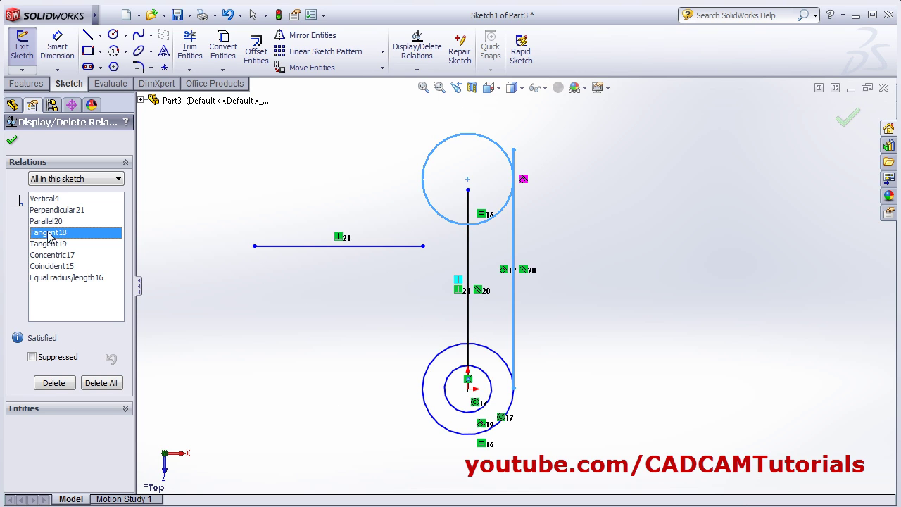
right_click(54, 236)
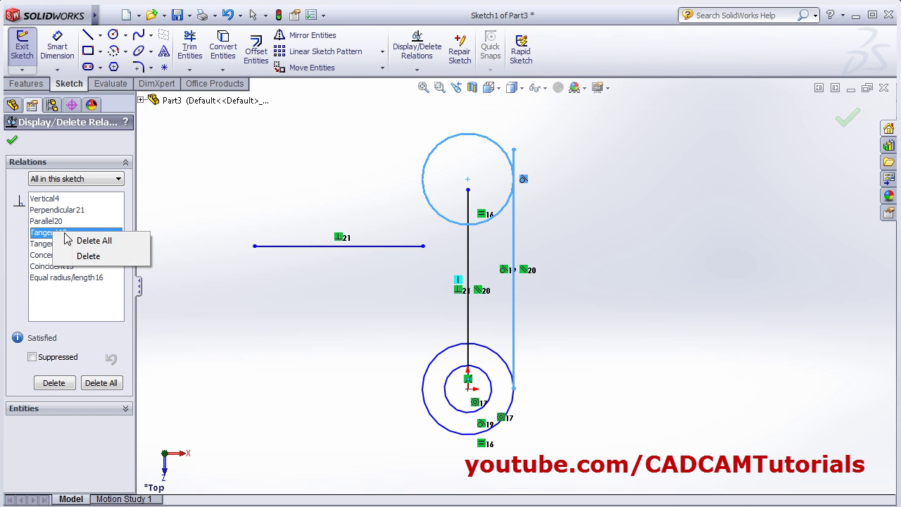
click(92, 258)
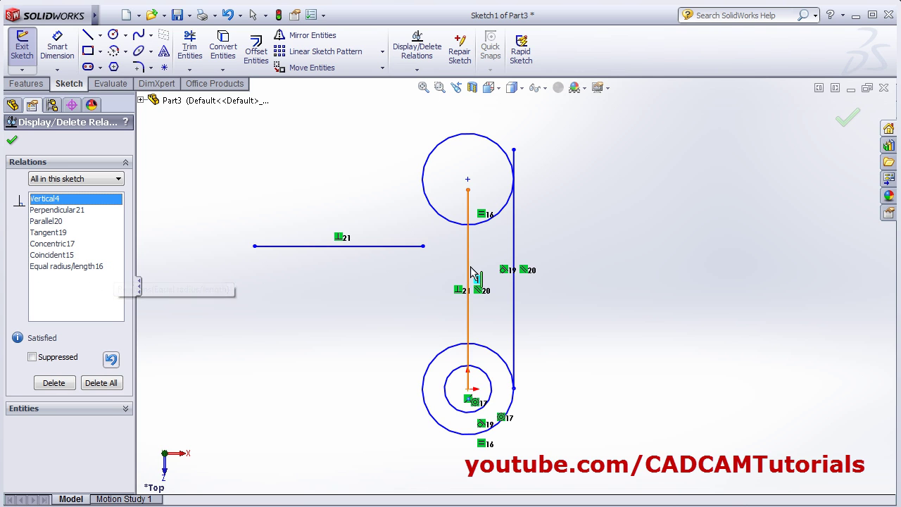
Delete the perpendicular relation on the horizontal line
click(526, 270)
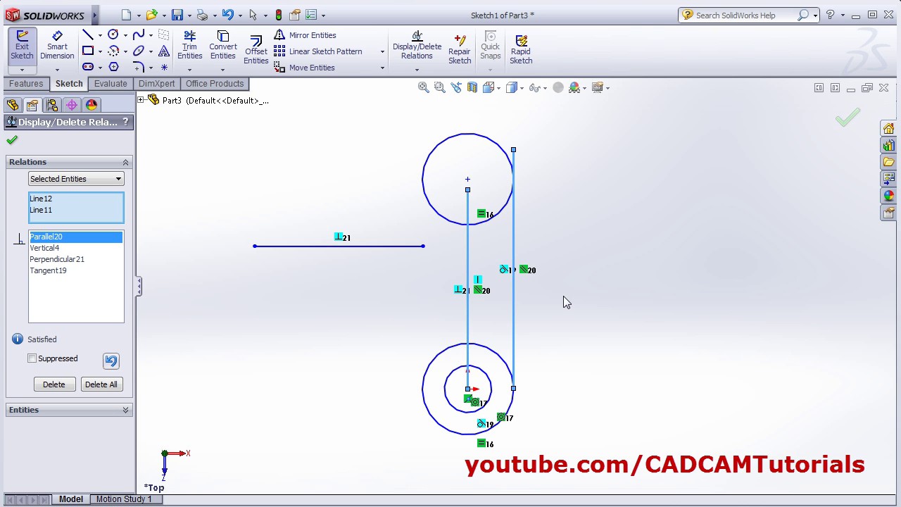
click(504, 269)
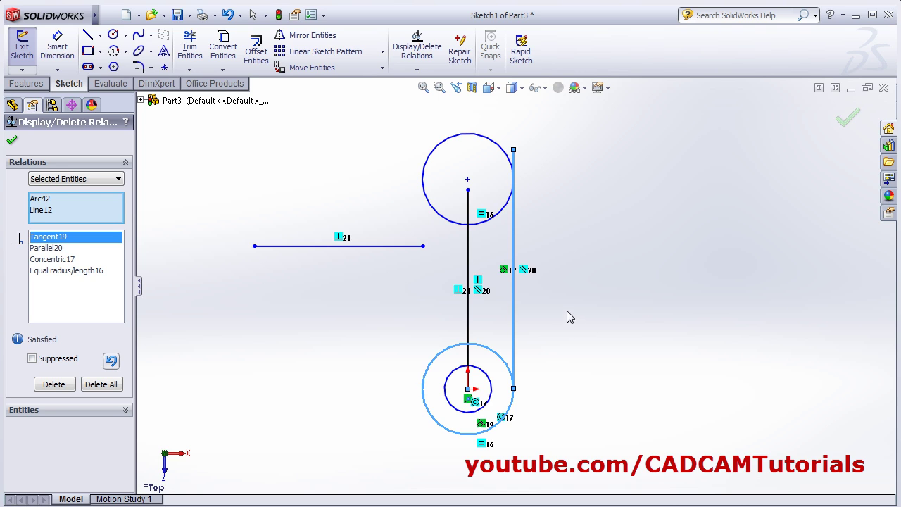
click(12, 140)
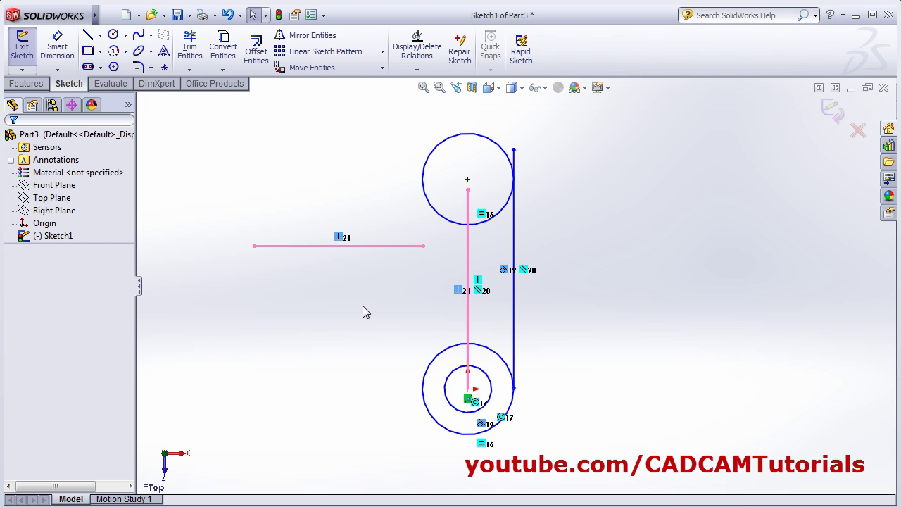
key(Delete)
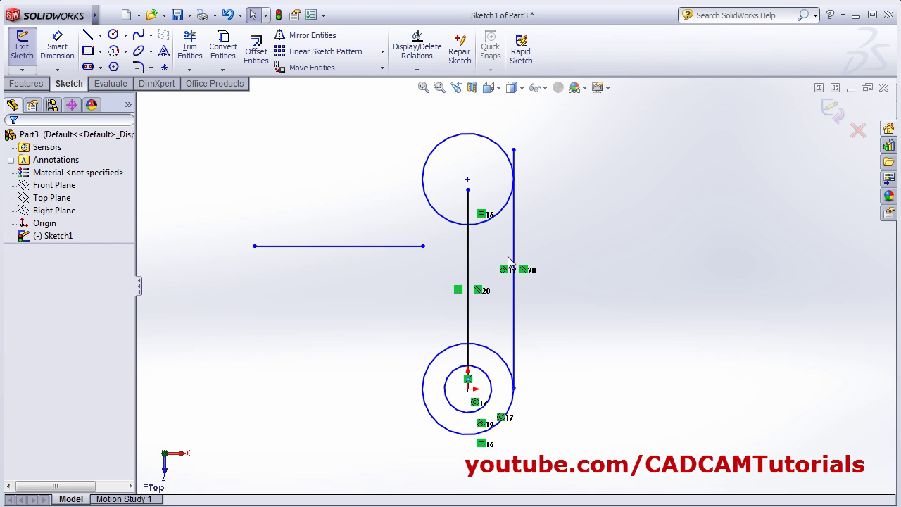
click(423, 72)
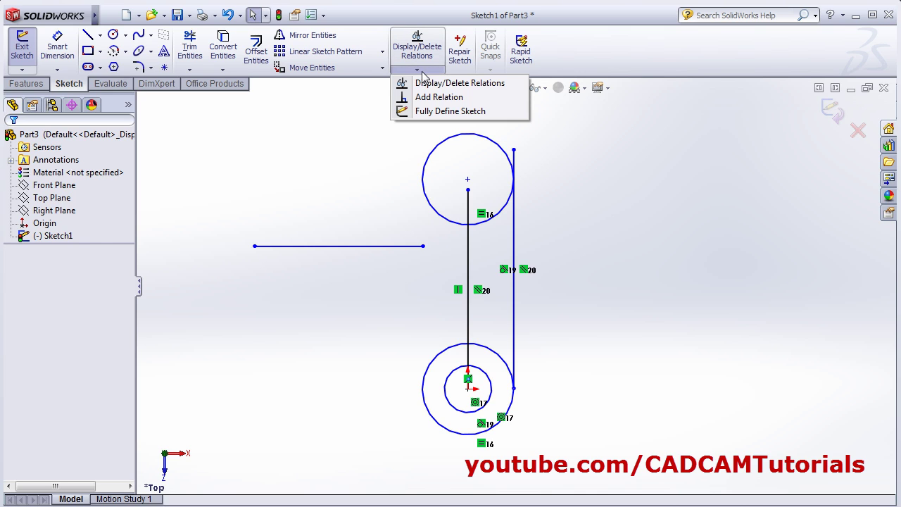
Start Fully Define Sketch, adding the upper circle and horizontal line to the entities
click(448, 111)
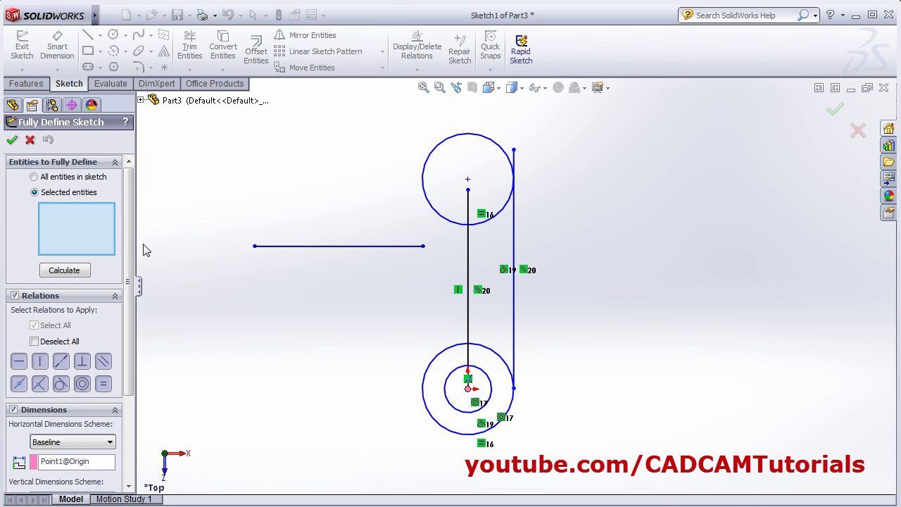
scroll(129, 236, down, 2)
scroll(66, 233, up, 2)
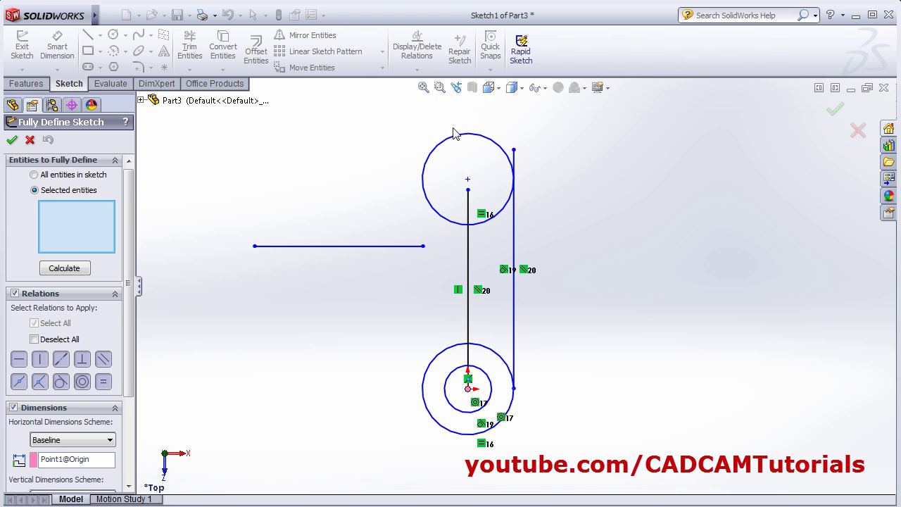
click(438, 211)
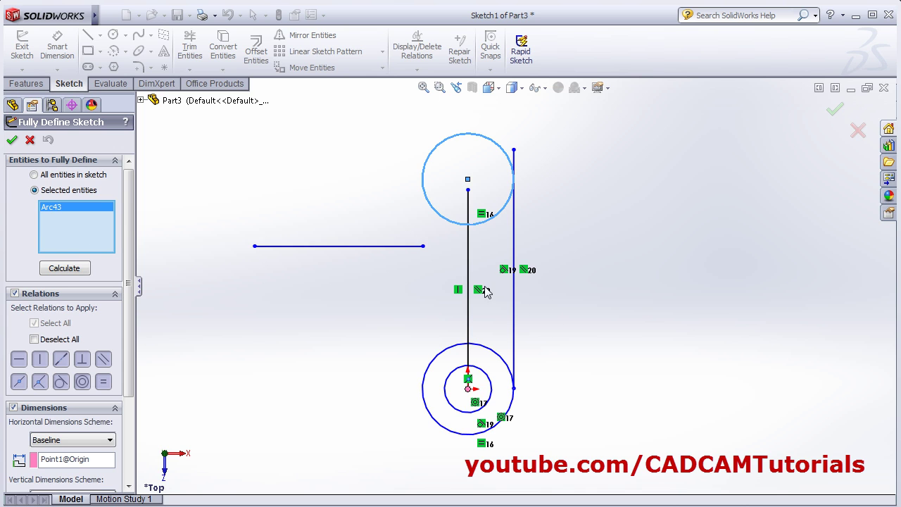
click(368, 248)
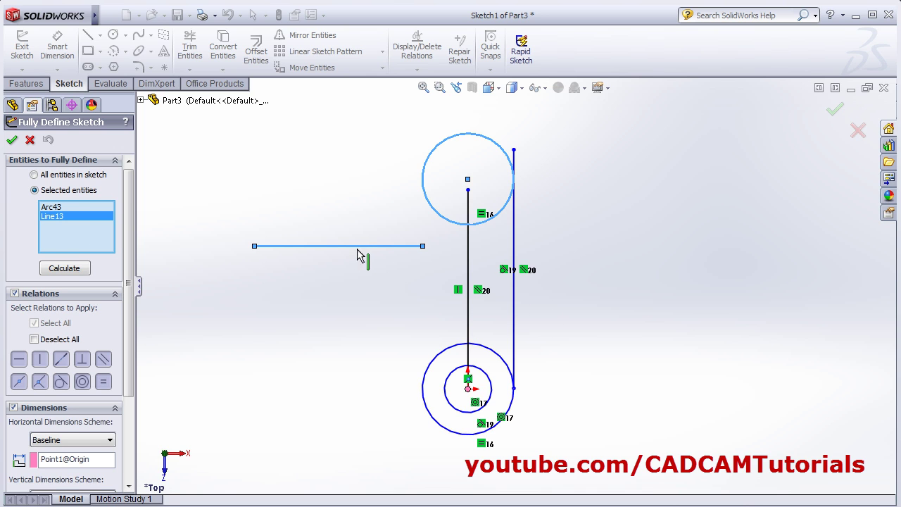
scroll(136, 303, down, 3)
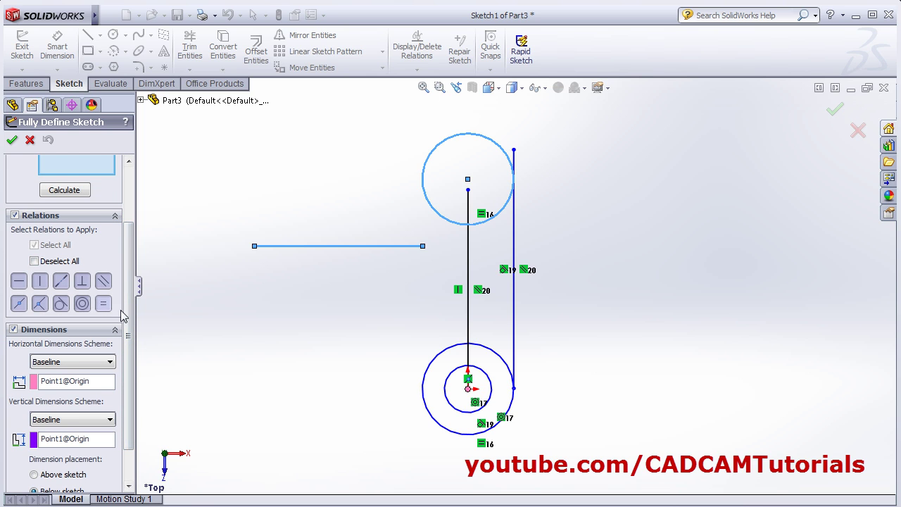
scroll(127, 345, down, 2)
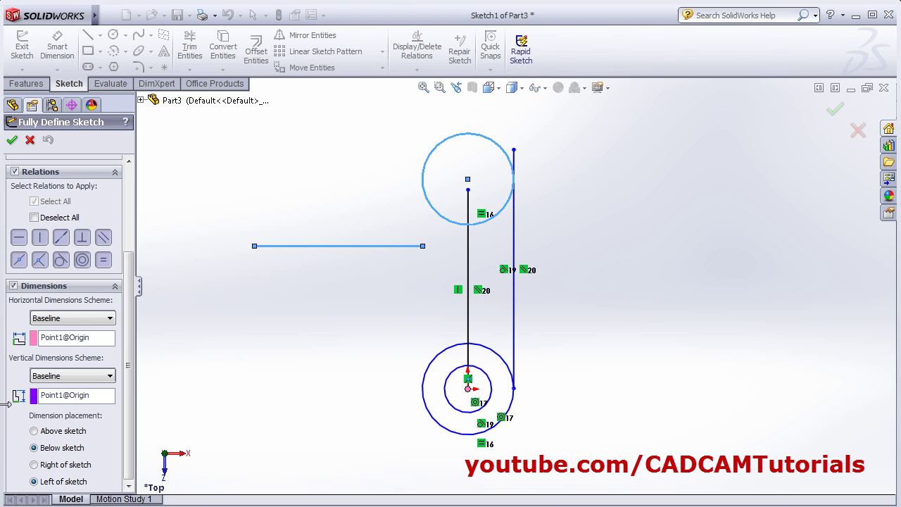
Try Chain for both schemes, revert both to Baseline, and apply the dimensions
click(65, 320)
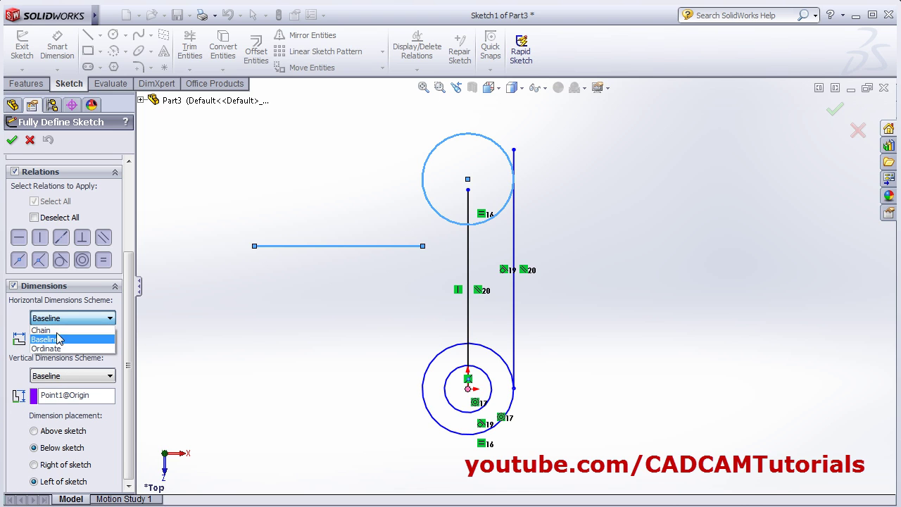
click(61, 330)
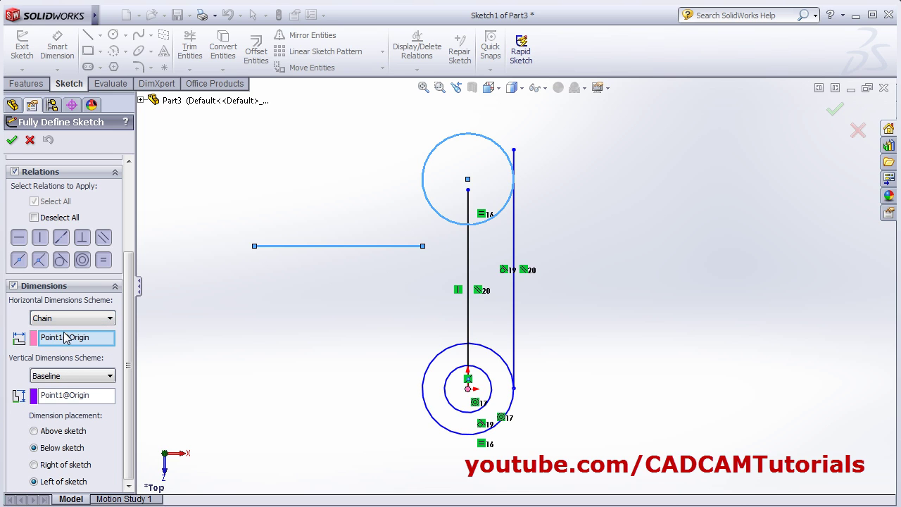
click(56, 379)
click(85, 385)
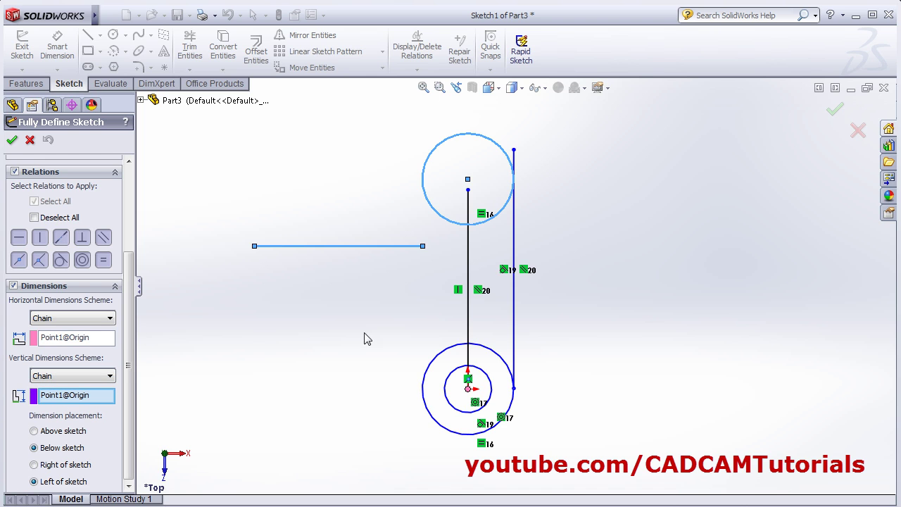
click(469, 386)
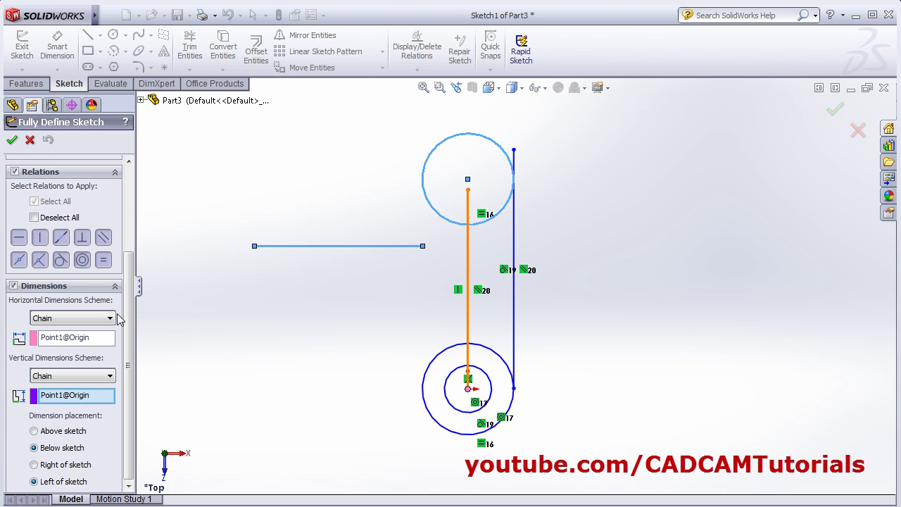
click(65, 319)
click(63, 336)
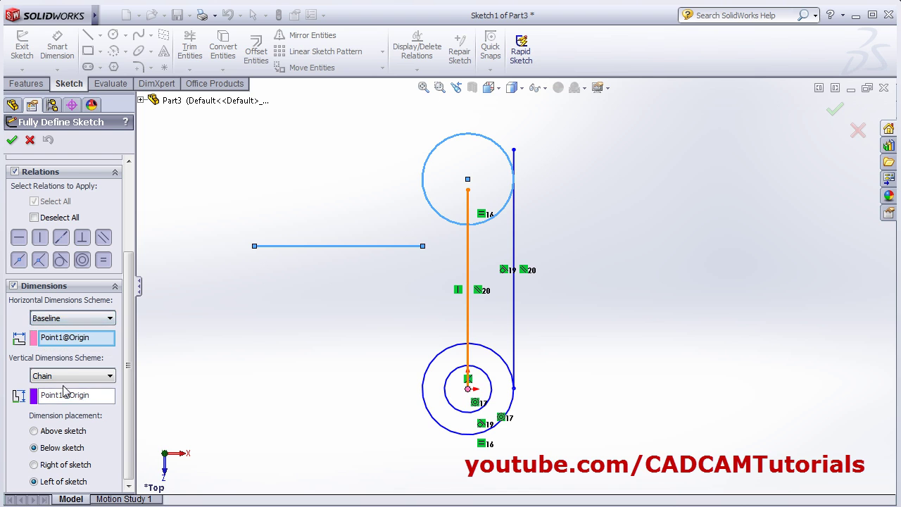
click(69, 376)
click(62, 394)
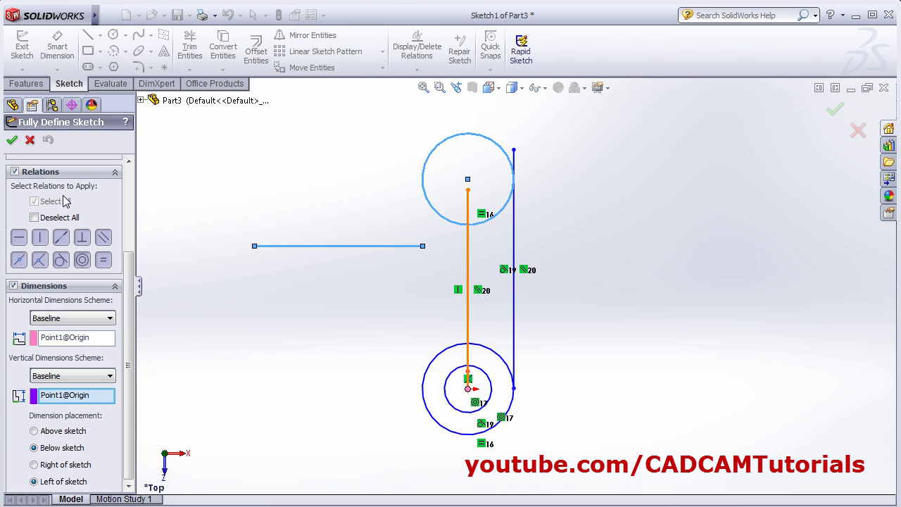
click(12, 141)
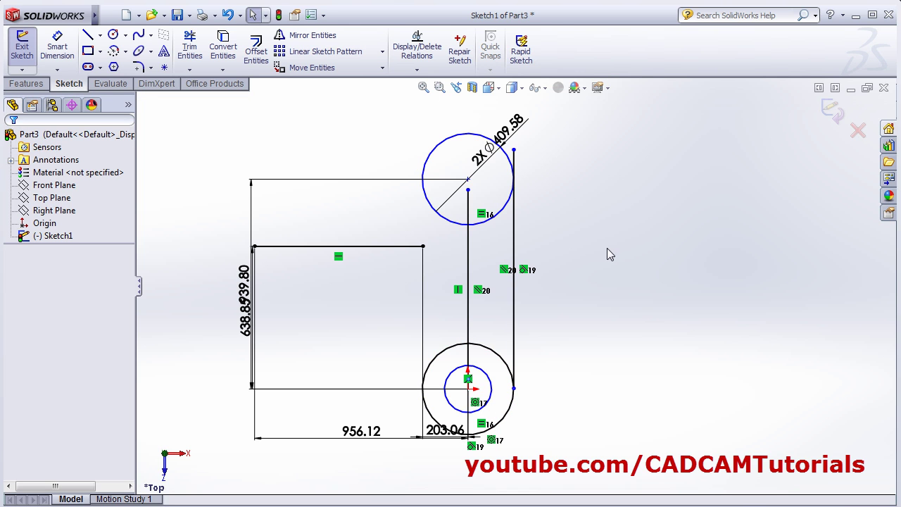
Reposition the 939.80, 638.85, 203.06, 956.12 and 2X Ø409.58 dimensions
drag(244, 289, 165, 280)
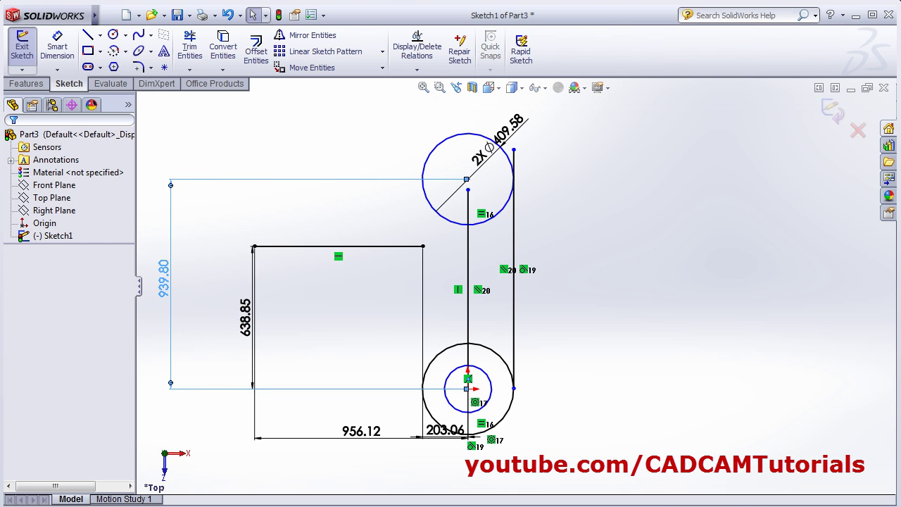
drag(245, 318, 221, 312)
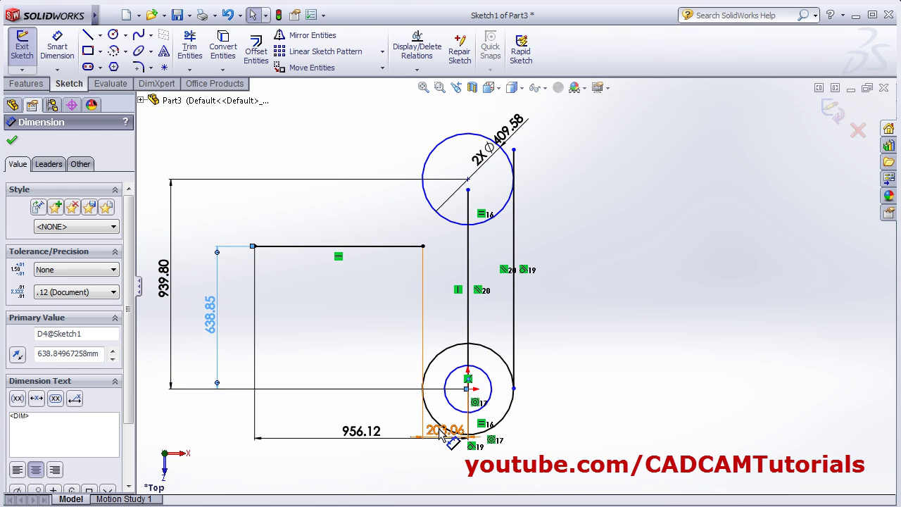
drag(445, 431, 444, 276)
drag(384, 429, 446, 332)
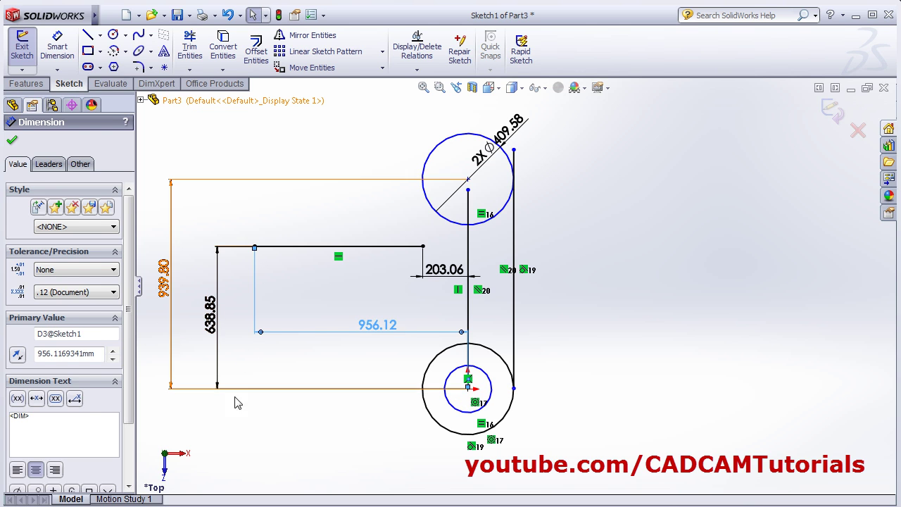
click(515, 127)
drag(514, 127, 651, 243)
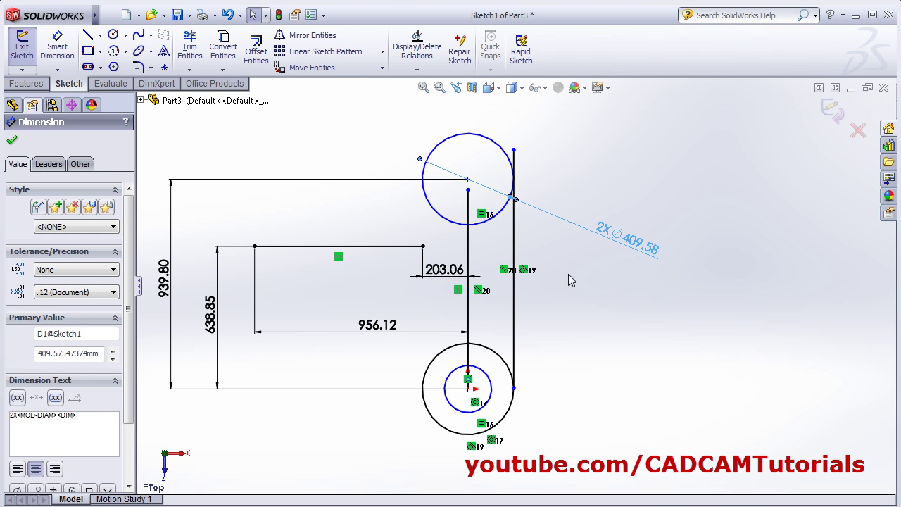
click(608, 269)
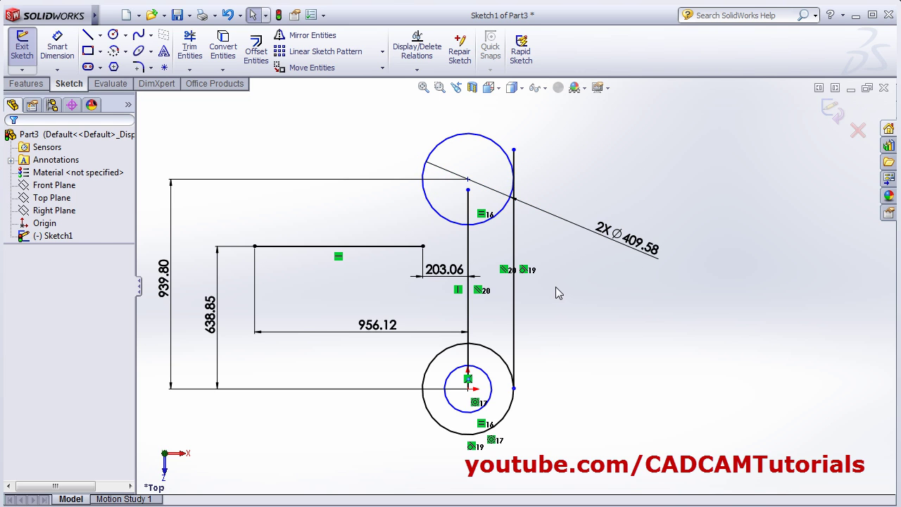
Undo all of the automatic dimensions with Ctrl+Z
key(ctrl+z)
key(ctrl+z)
key(ctrl+z)
key(ctrl+z)
key(ctrl+z)
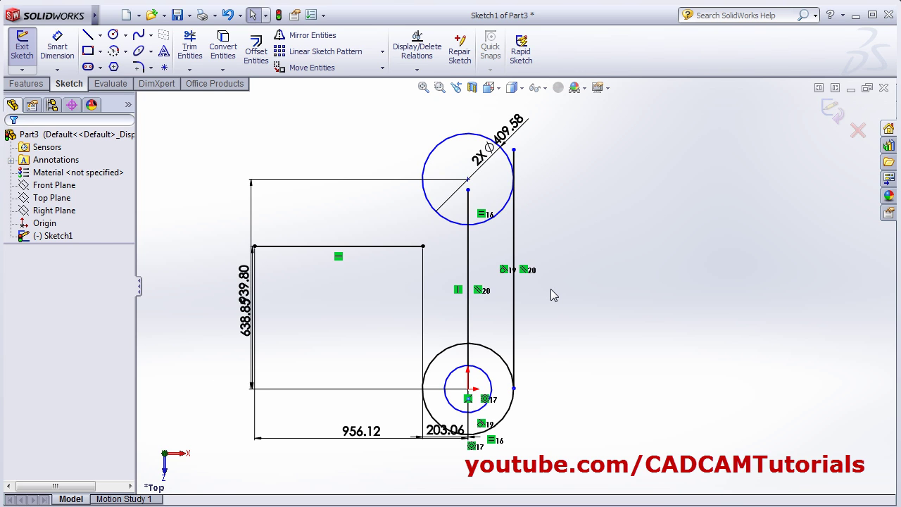
key(ctrl+z)
click(336, 274)
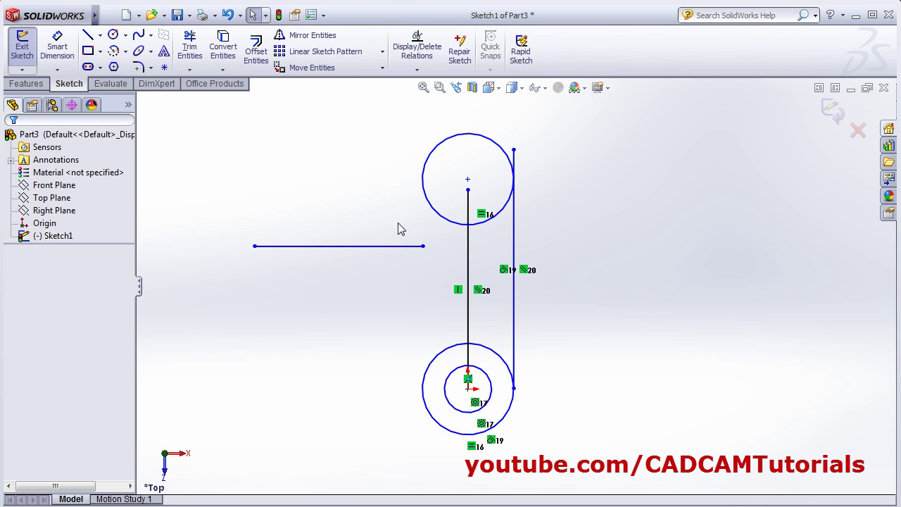
Fully define all entities with Chain horizontal and Ordinate vertical dimensions
click(420, 73)
click(426, 110)
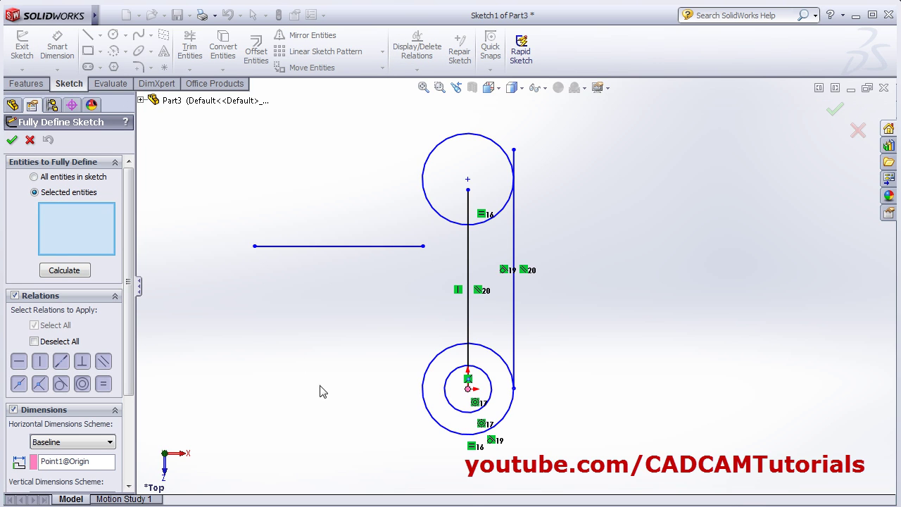
click(34, 177)
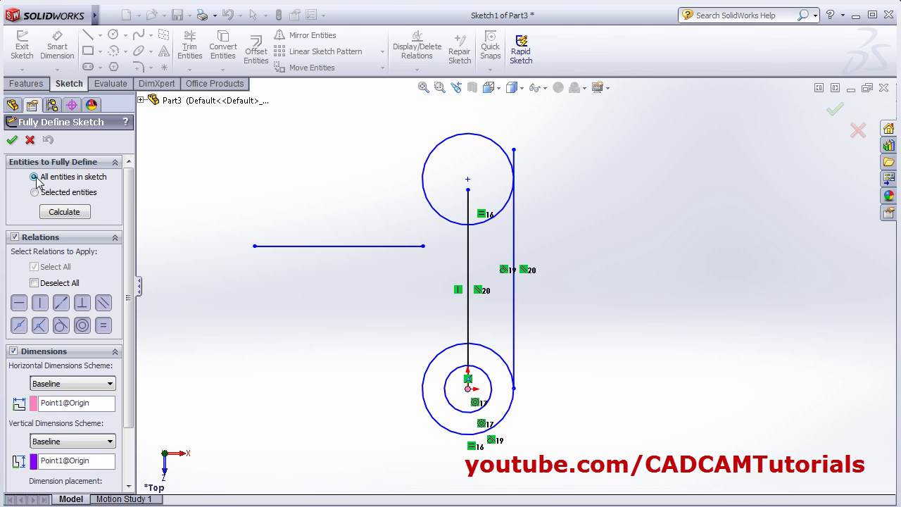
scroll(129, 380, down, 2)
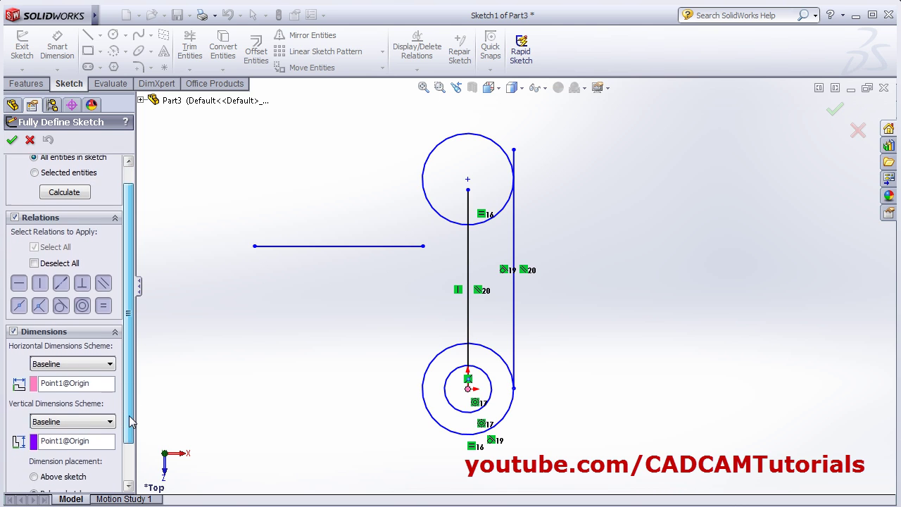
click(70, 331)
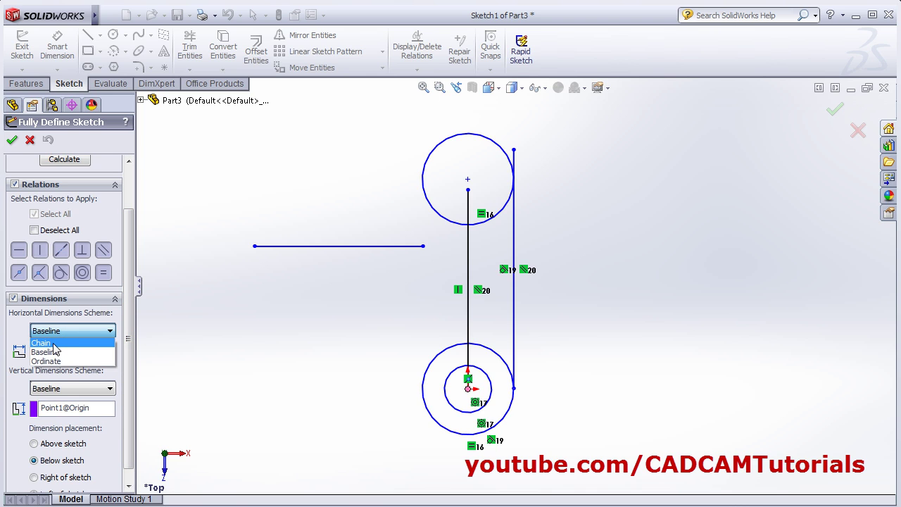
click(41, 343)
click(70, 392)
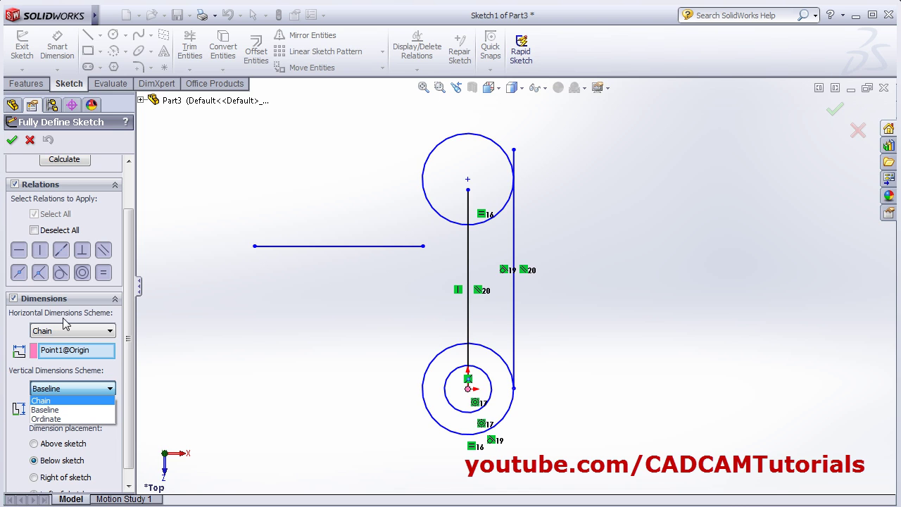
click(54, 419)
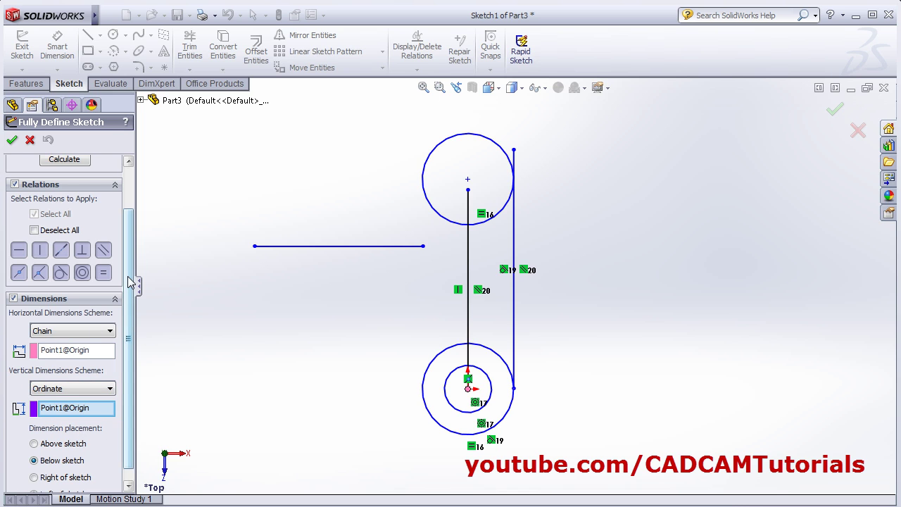
scroll(127, 276, down, 1)
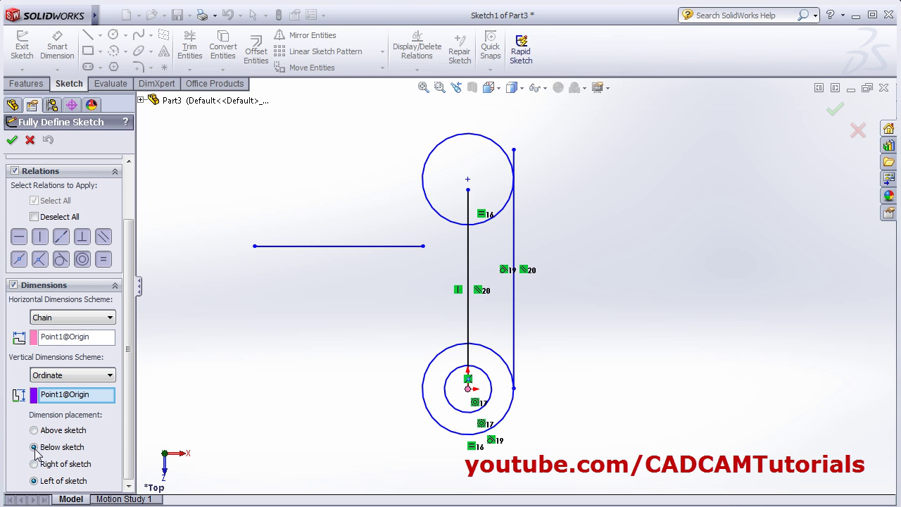
scroll(133, 270, up, 5)
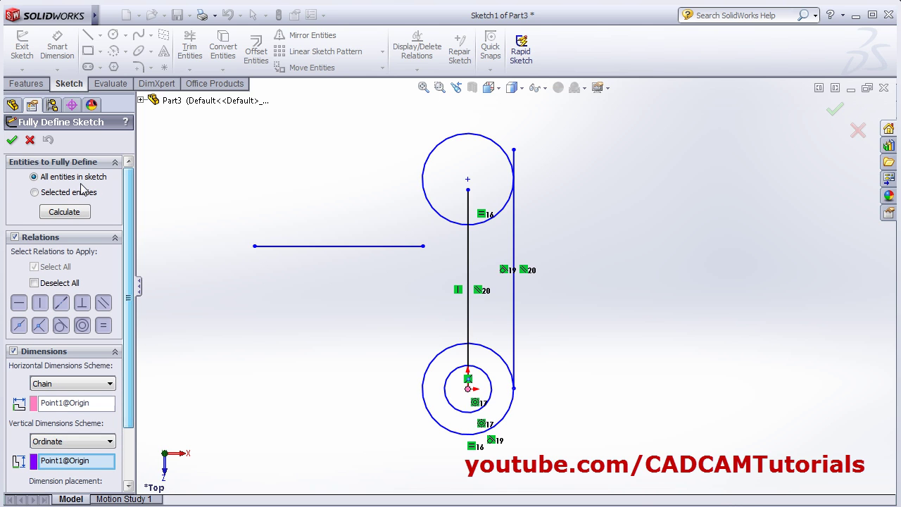
click(13, 141)
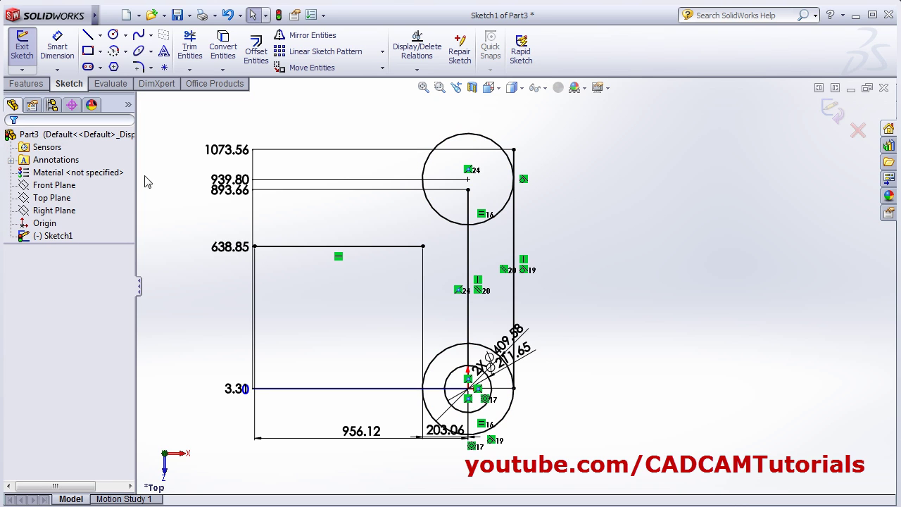
Move the 939.80 and 1073.56 ordinate dimensions further left of the sketch
click(231, 178)
click(231, 152)
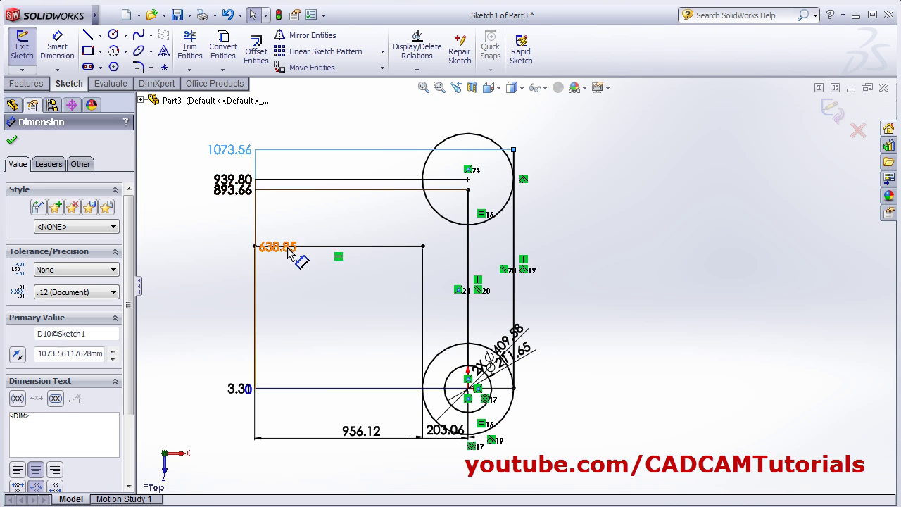
drag(290, 248, 184, 248)
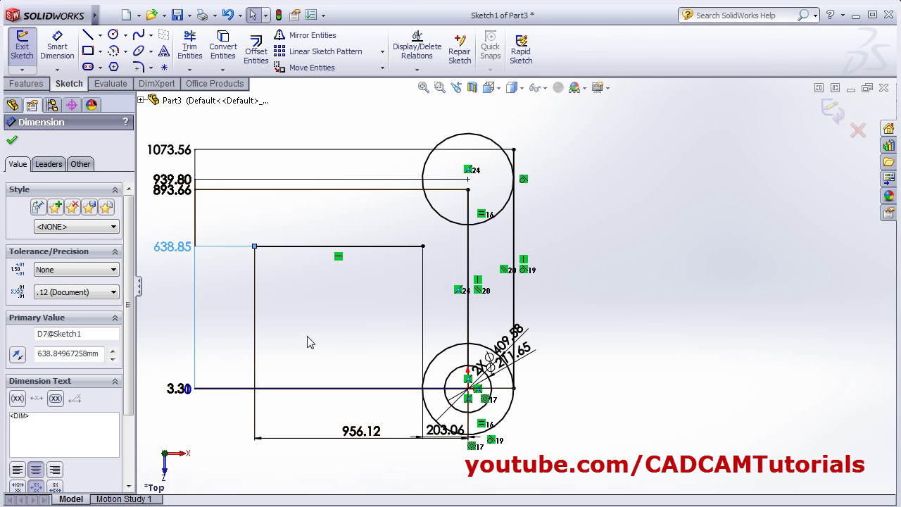
click(345, 339)
Reposition the 956.12, 203.06, 2X Ø409.58 and Ø211.65 dimensions, then exit dimension editing
drag(370, 443, 370, 470)
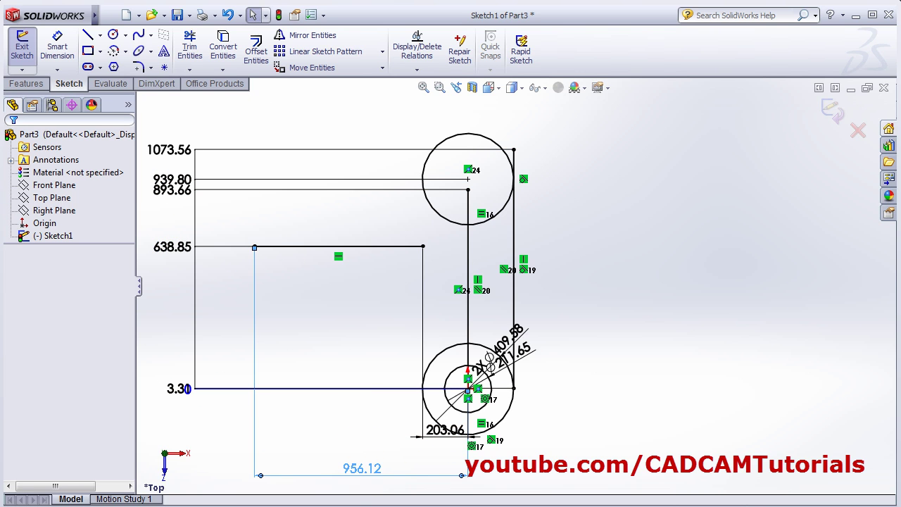
drag(437, 431, 439, 458)
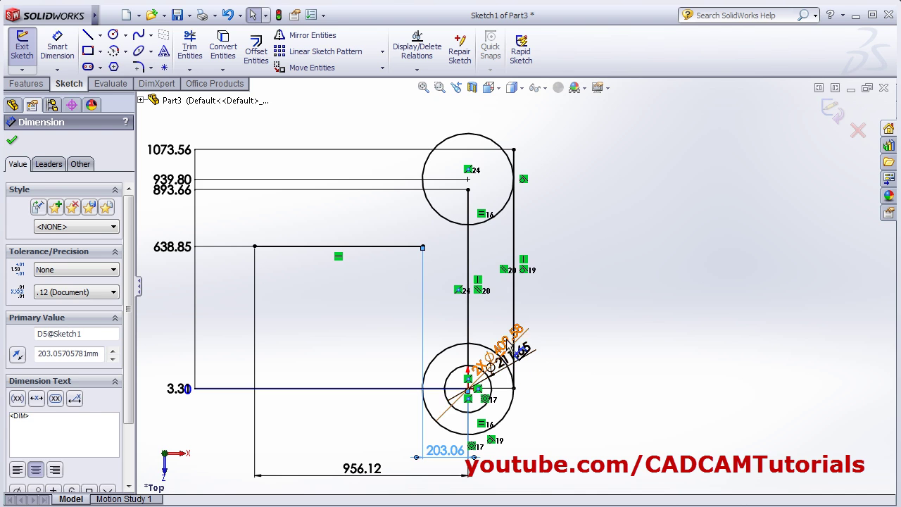
drag(513, 332, 576, 267)
drag(530, 364, 606, 359)
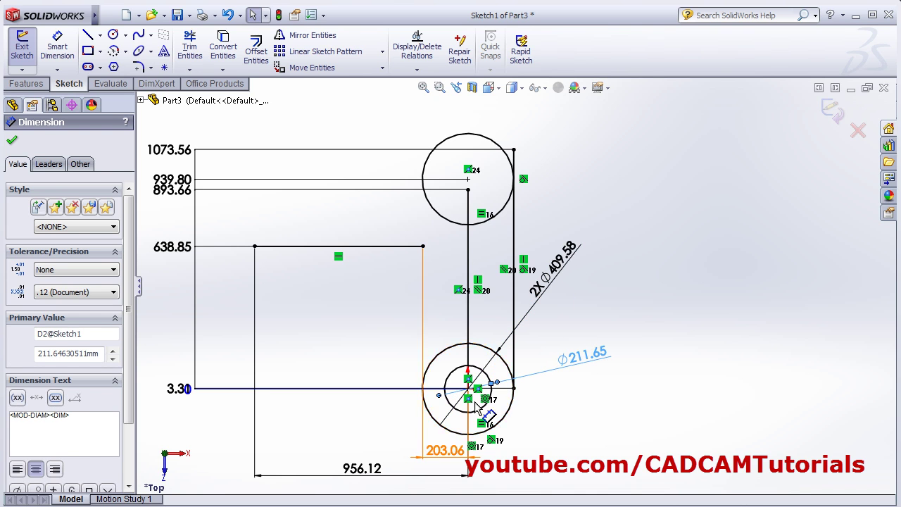
drag(569, 287, 583, 307)
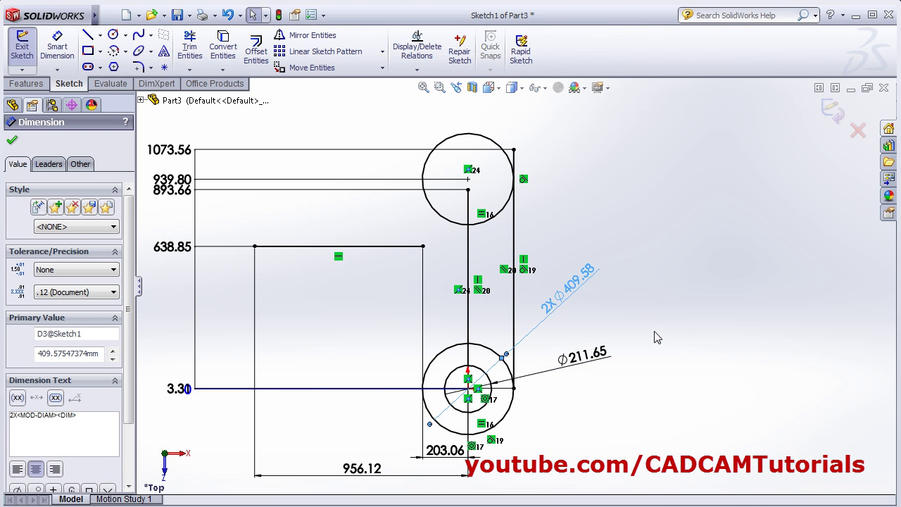
click(417, 70)
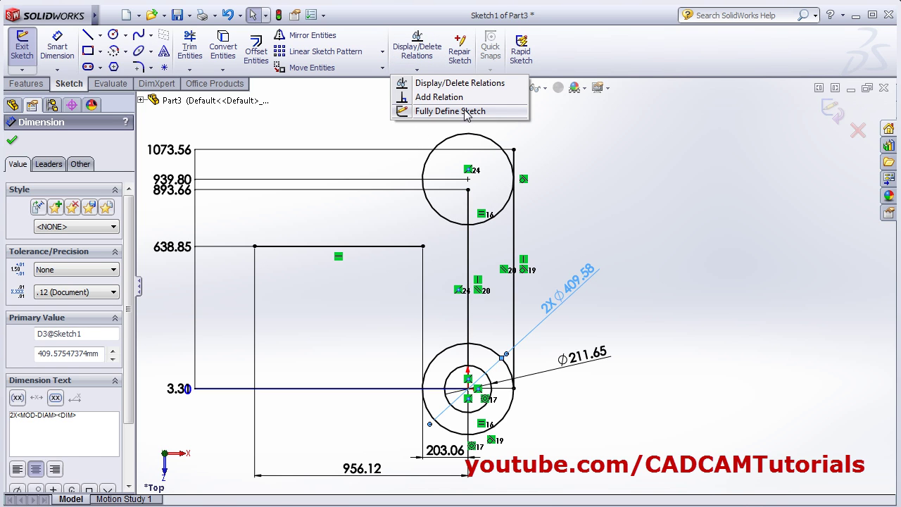
click(613, 199)
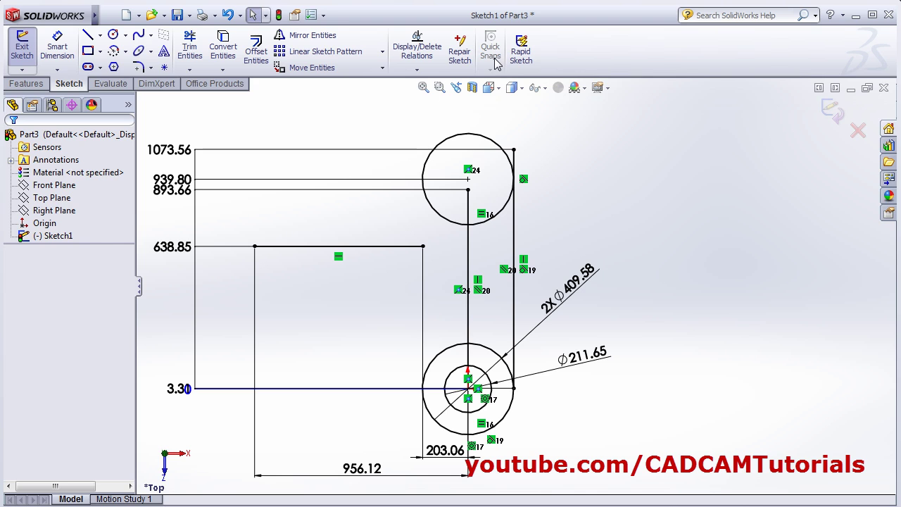
Draw a horizontal centerline to the right of the sketch
click(100, 35)
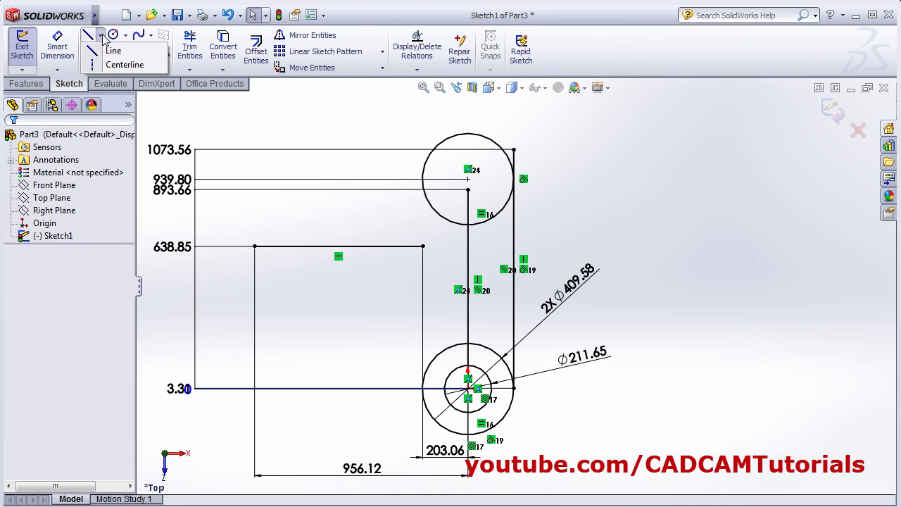
click(102, 65)
click(598, 221)
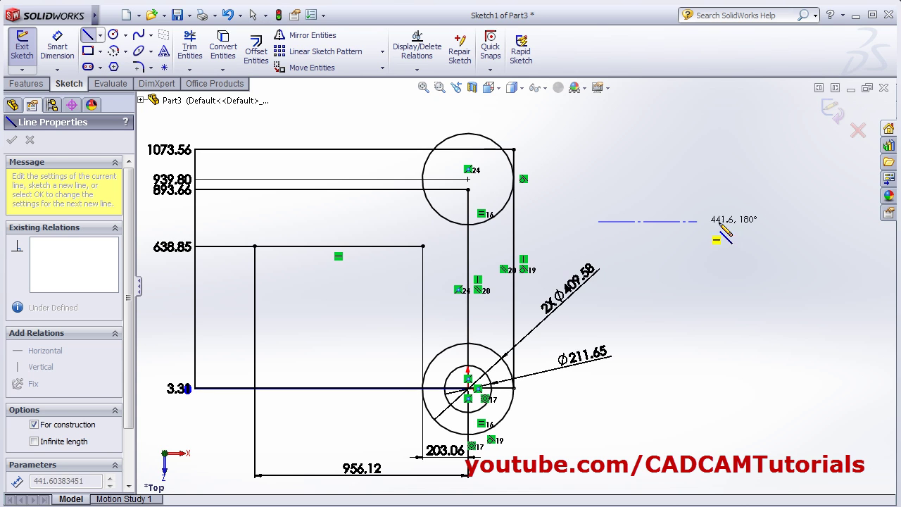
click(757, 221)
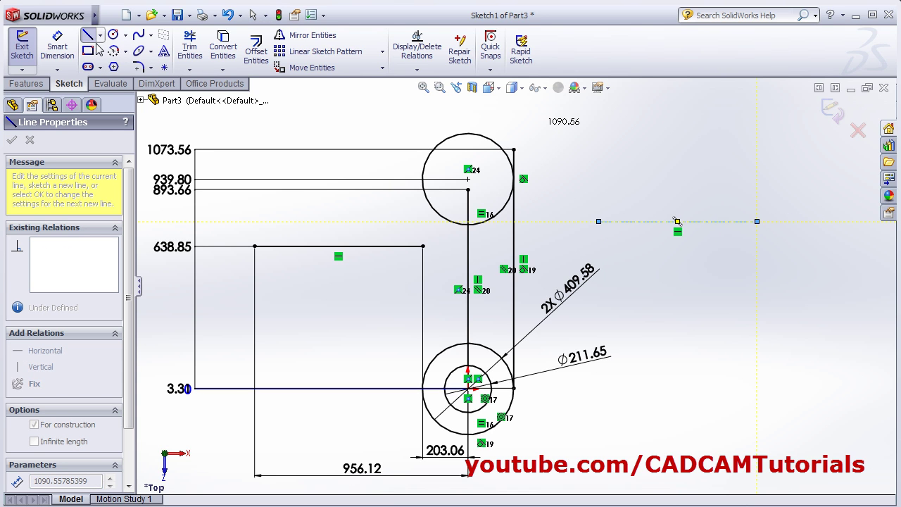
Draw a vertical centerline crossing the horizontal one at its midpoint
click(100, 35)
click(116, 64)
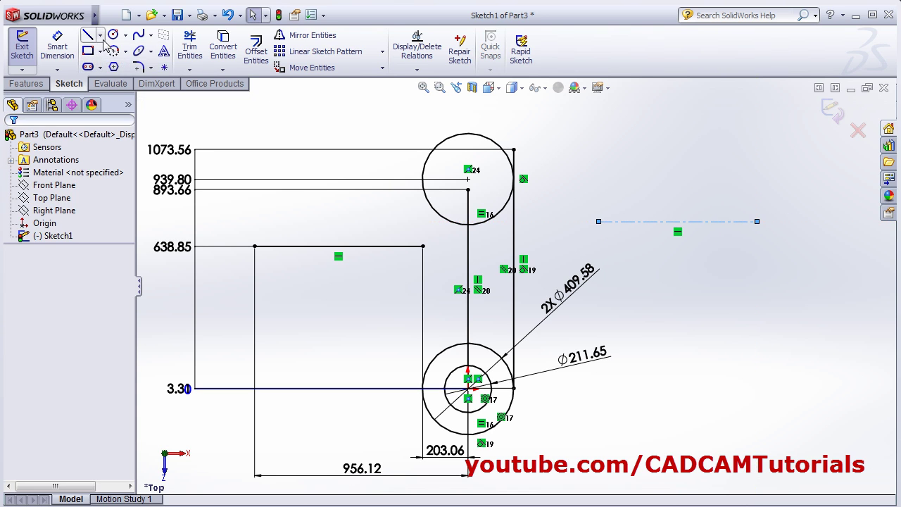
click(677, 149)
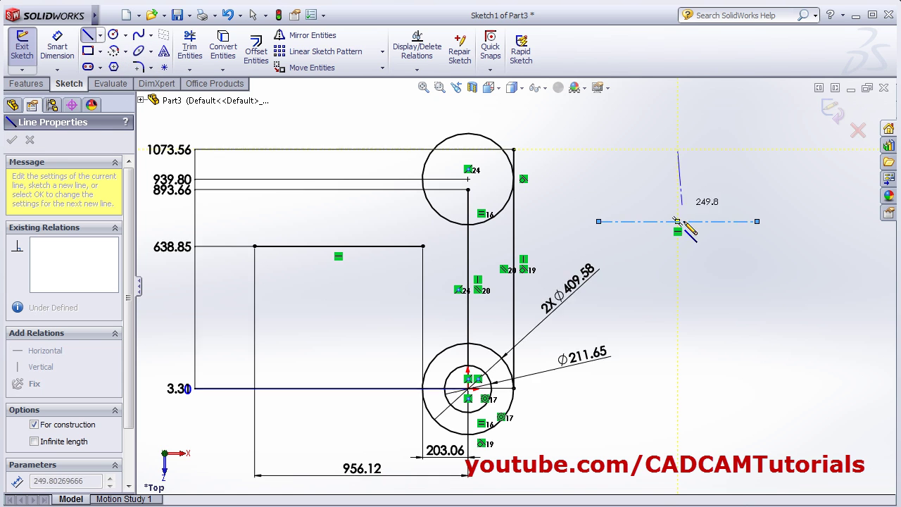
click(678, 294)
key(Escape)
scroll(719, 207, down, 1)
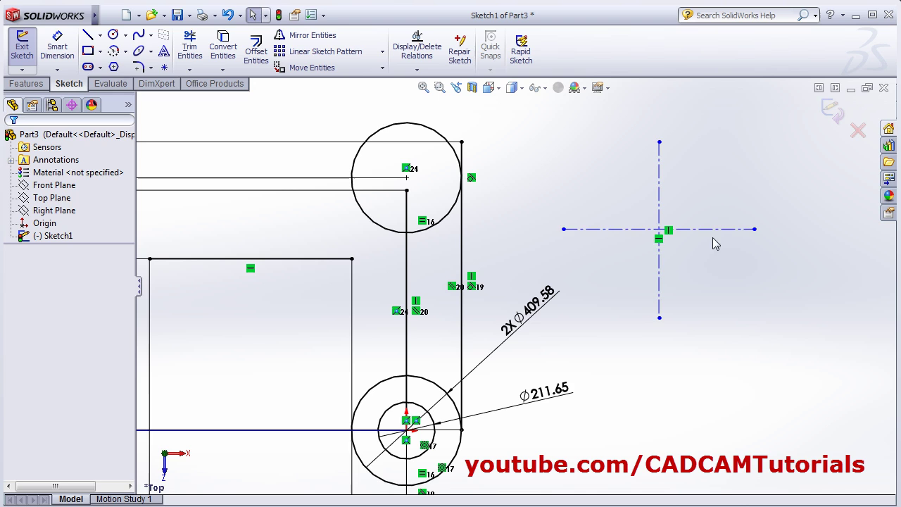
click(654, 229)
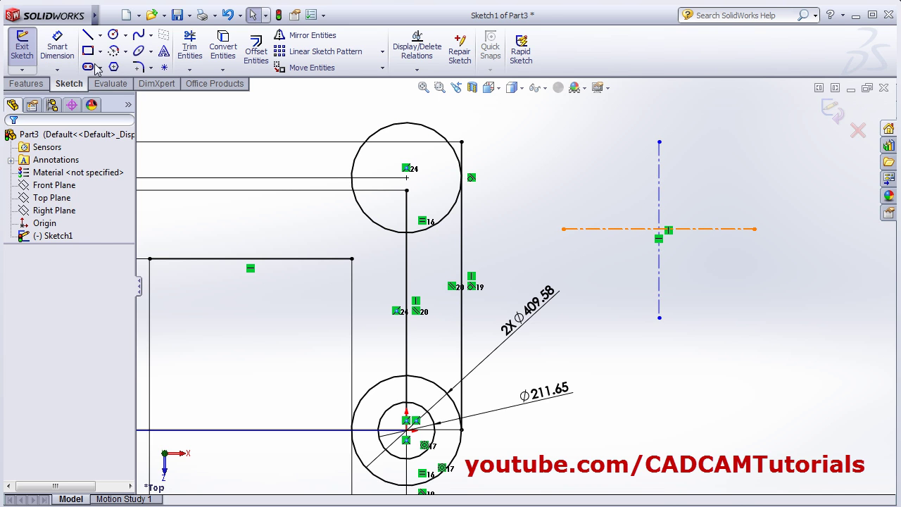
Draw a circle of radius about 202.8 centred on the centerline intersection using Intersection Snap
click(113, 34)
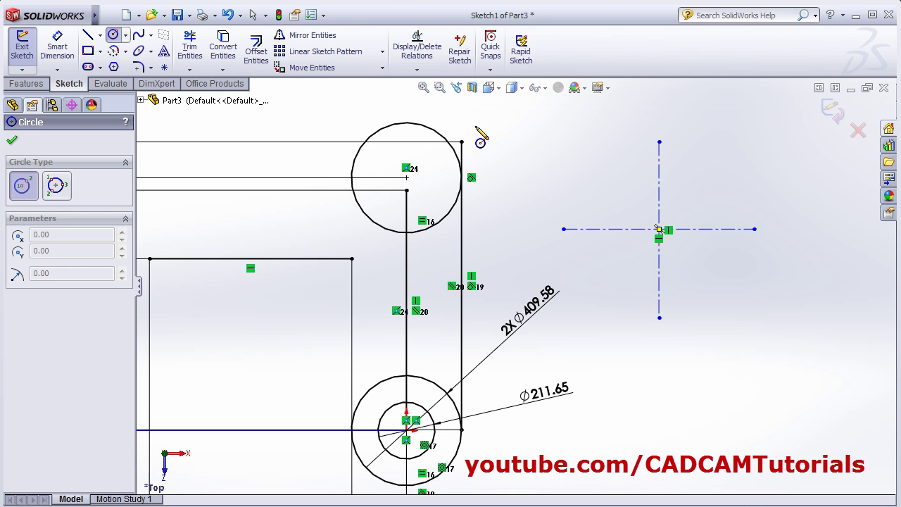
click(492, 74)
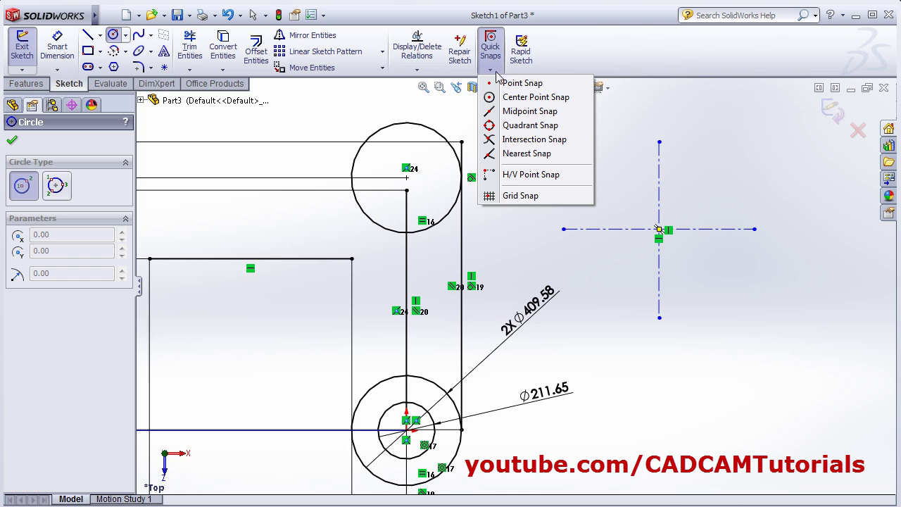
click(532, 141)
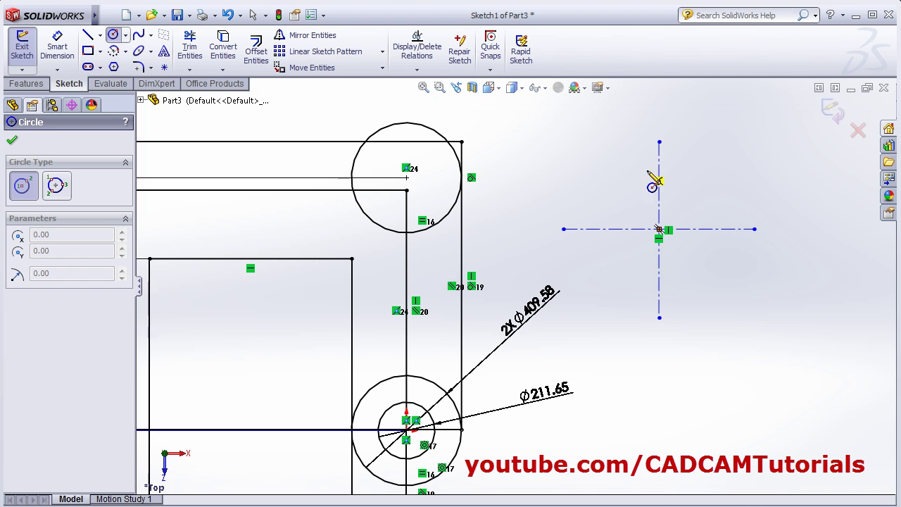
click(660, 228)
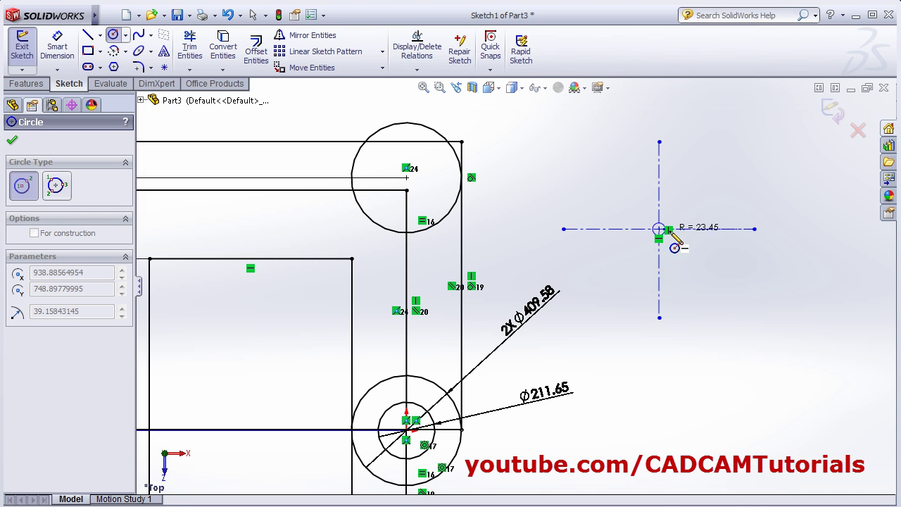
click(702, 284)
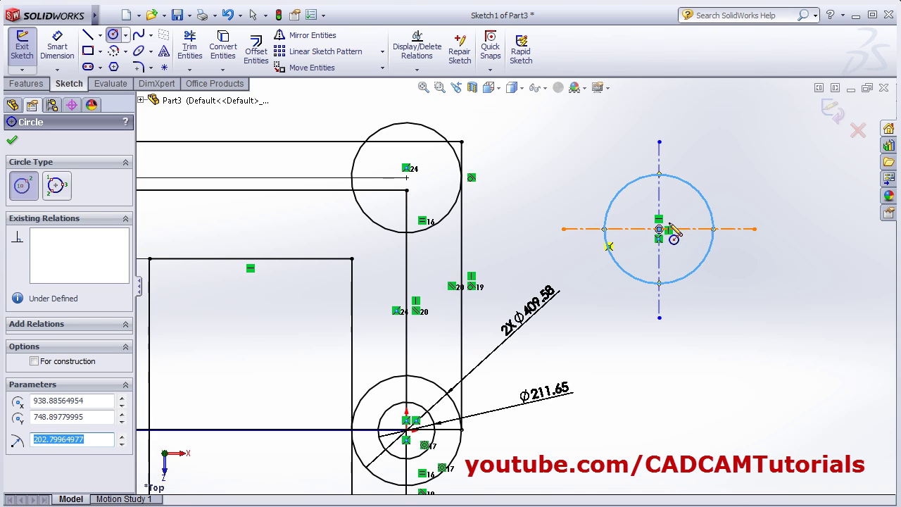
scroll(669, 256, down, 2)
scroll(664, 252, up, 1)
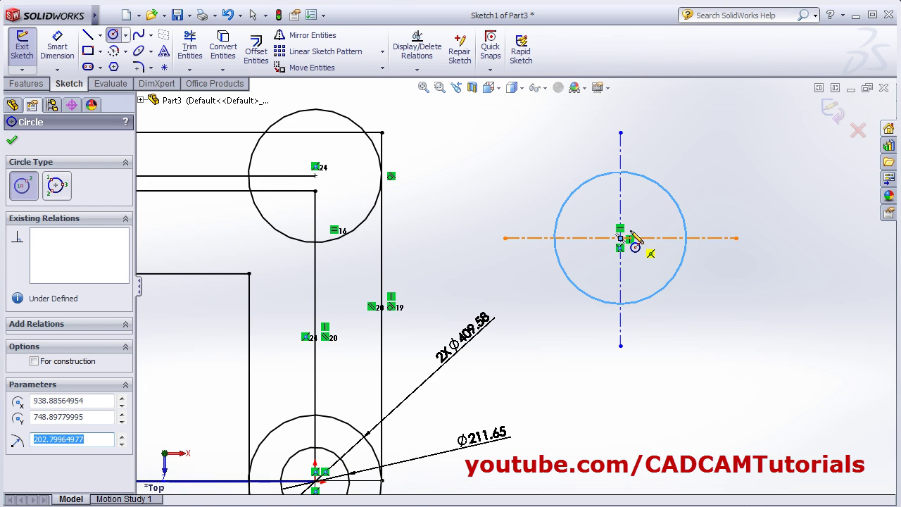
scroll(636, 246, up, 2)
Add a radius-77.47 circle centred on the big circle's top quadrant via Quadrant Snap
click(491, 70)
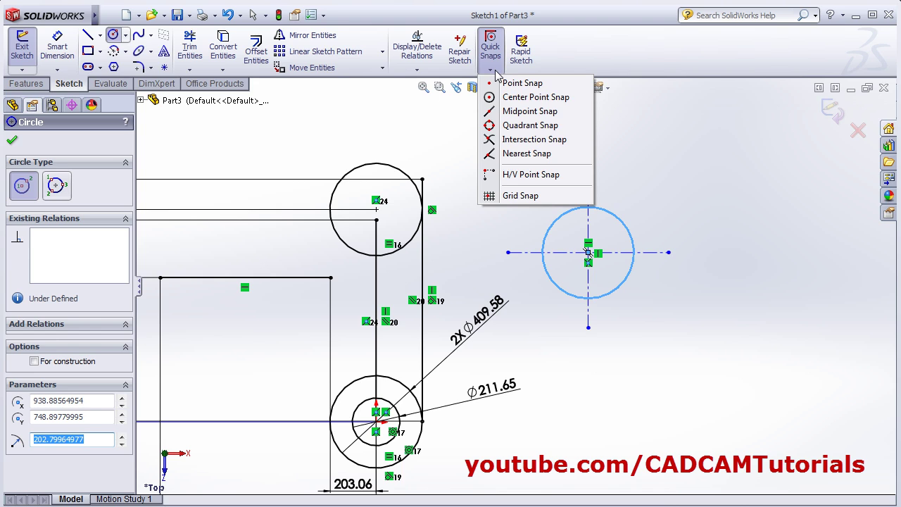
click(530, 125)
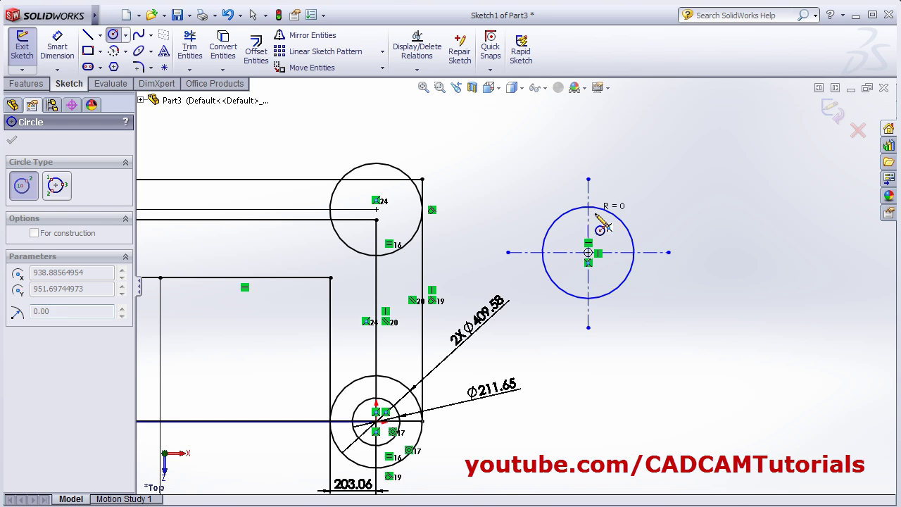
click(589, 207)
click(602, 217)
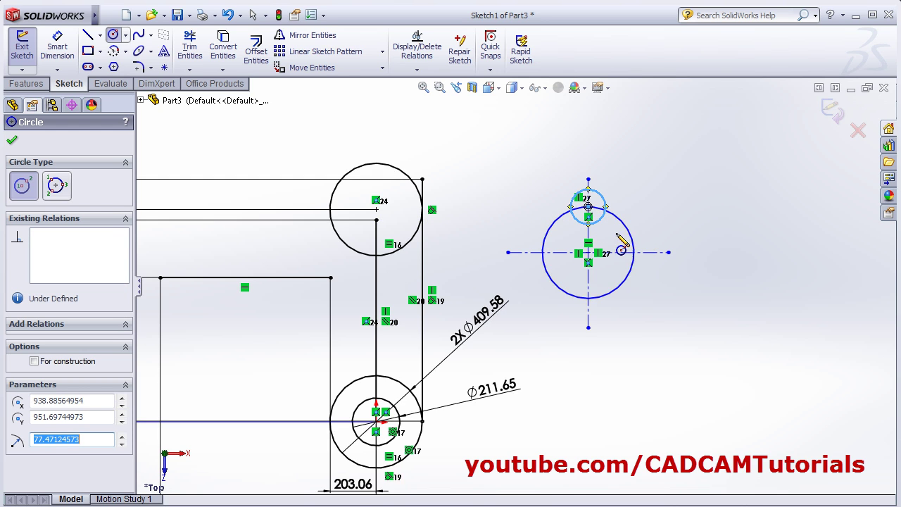
click(491, 69)
click(576, 136)
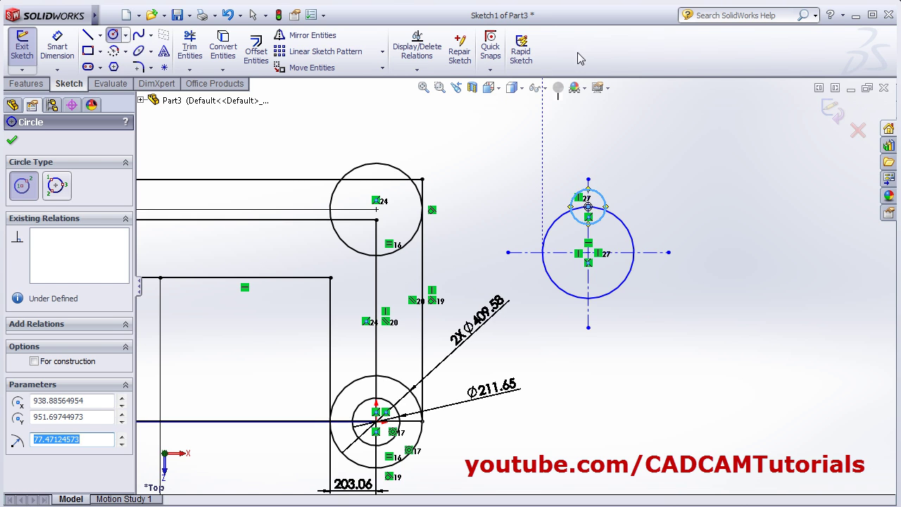
scroll(674, 201, down, 1)
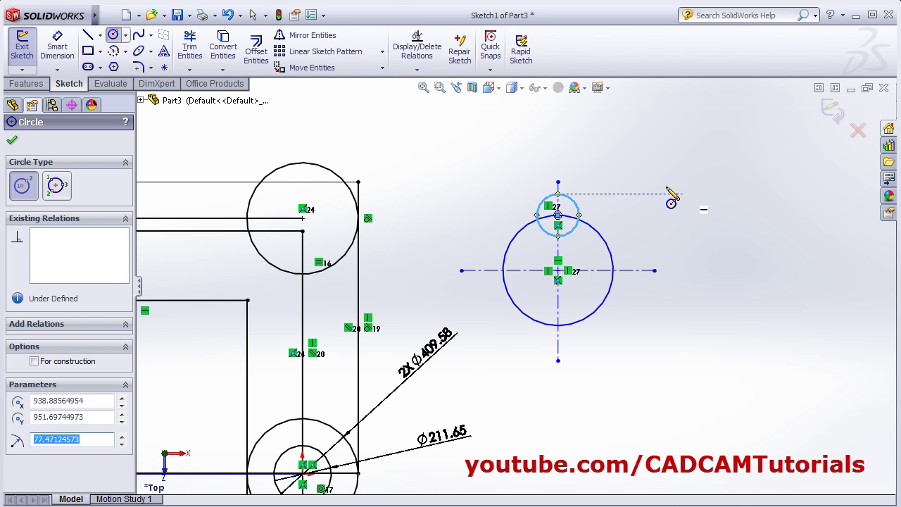
click(423, 87)
scroll(740, 169, down, 1)
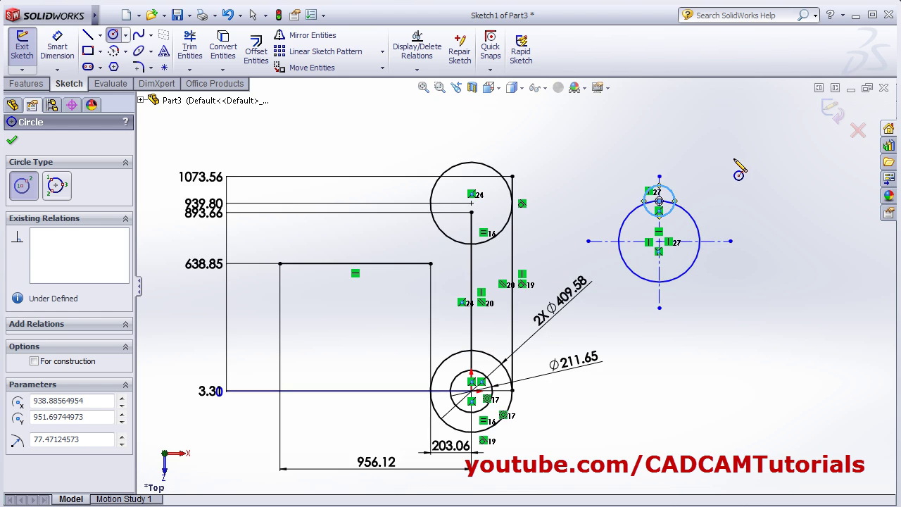
key(Escape)
click(572, 170)
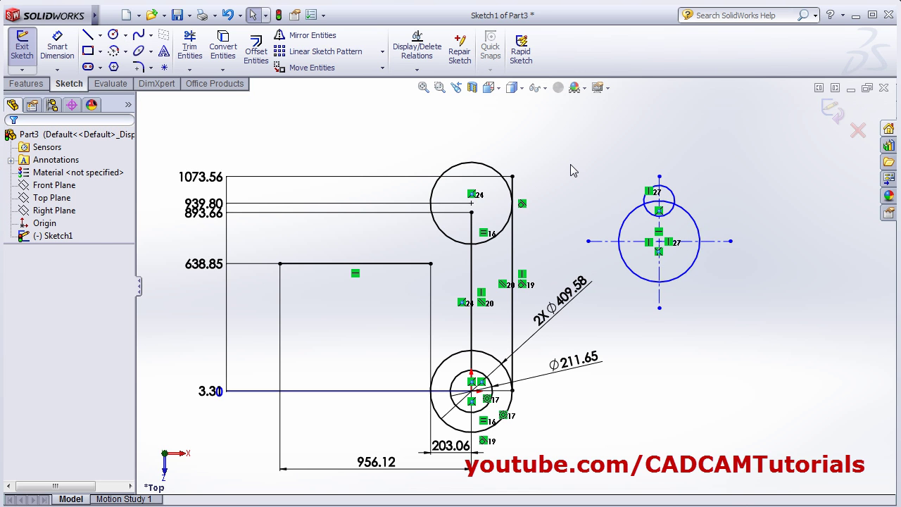